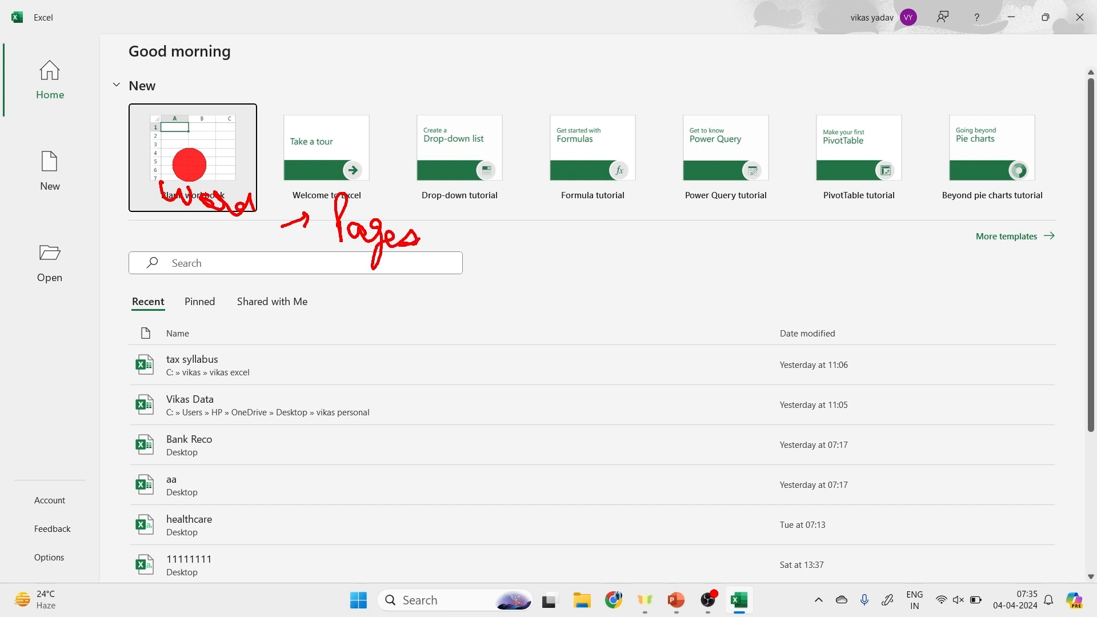
Handwrite "Powerpoint → Slides" and "Excel → Sheets ↓ spreadsheet" as screen annotations, and bracket the Excel notes to "workbook"
mouse_move(280, 315)
left_mouse_down()
mouse_move(492, 311)
mouse_move(498, 298)
mouse_move(737, 319)
mouse_move(765, 306)
mouse_move(808, 311)
left_mouse_up()
mouse_move(327, 417)
left_mouse_down()
mouse_move(368, 451)
mouse_move(410, 454)
mouse_move(490, 432)
mouse_move(710, 445)
mouse_move(714, 418)
left_mouse_up()
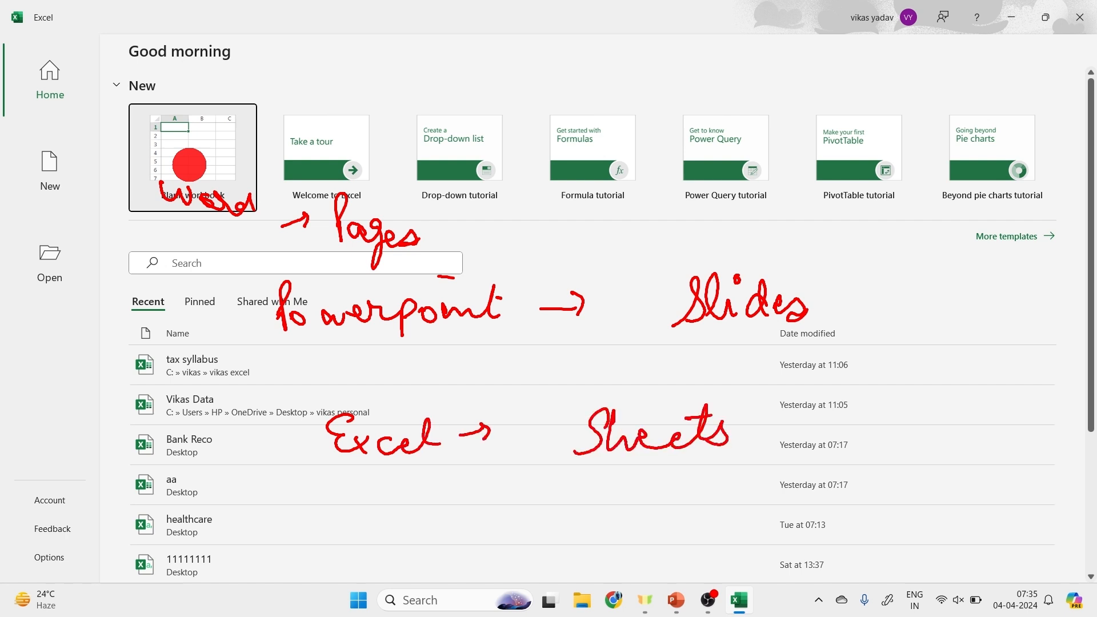
mouse_move(521, 497)
left_mouse_down()
mouse_move(537, 513)
mouse_move(599, 525)
mouse_move(628, 503)
mouse_move(658, 505)
mouse_move(689, 473)
mouse_move(722, 502)
mouse_move(755, 477)
left_mouse_up()
mouse_move(740, 390)
left_mouse_down()
mouse_move(754, 525)
mouse_move(728, 511)
left_mouse_up()
mouse_move(806, 465)
left_mouse_down()
mouse_move(867, 461)
mouse_move(871, 471)
left_mouse_up()
mouse_move(900, 437)
left_mouse_down()
mouse_move(951, 452)
mouse_move(971, 440)
mouse_move(991, 457)
mouse_move(1054, 429)
mouse_move(1073, 461)
left_mouse_up()
Annotate Pages with "Document" and Slides with "Presentation", circle "Sheets", and clear all the annotations
left_click(585, 212)
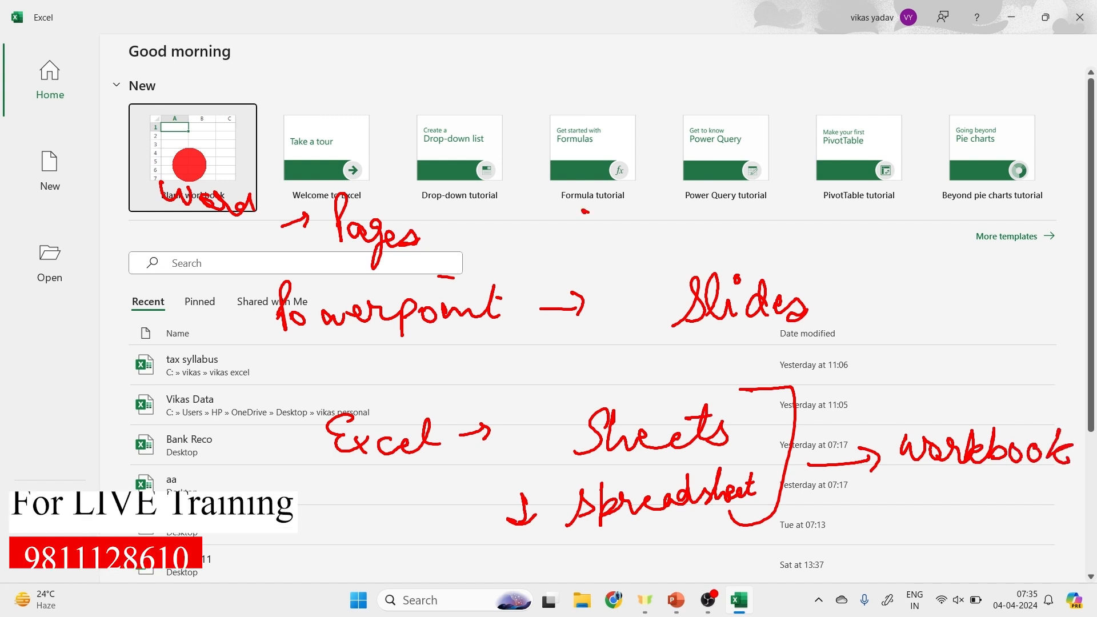
mouse_move(491, 221)
left_mouse_down()
mouse_move(513, 251)
mouse_move(570, 223)
mouse_move(832, 216)
left_mouse_up()
mouse_move(775, 266)
left_mouse_down()
mouse_move(822, 343)
mouse_move(776, 345)
left_mouse_up()
mouse_move(835, 303)
left_mouse_down()
mouse_move(879, 295)
mouse_move(872, 314)
left_mouse_up()
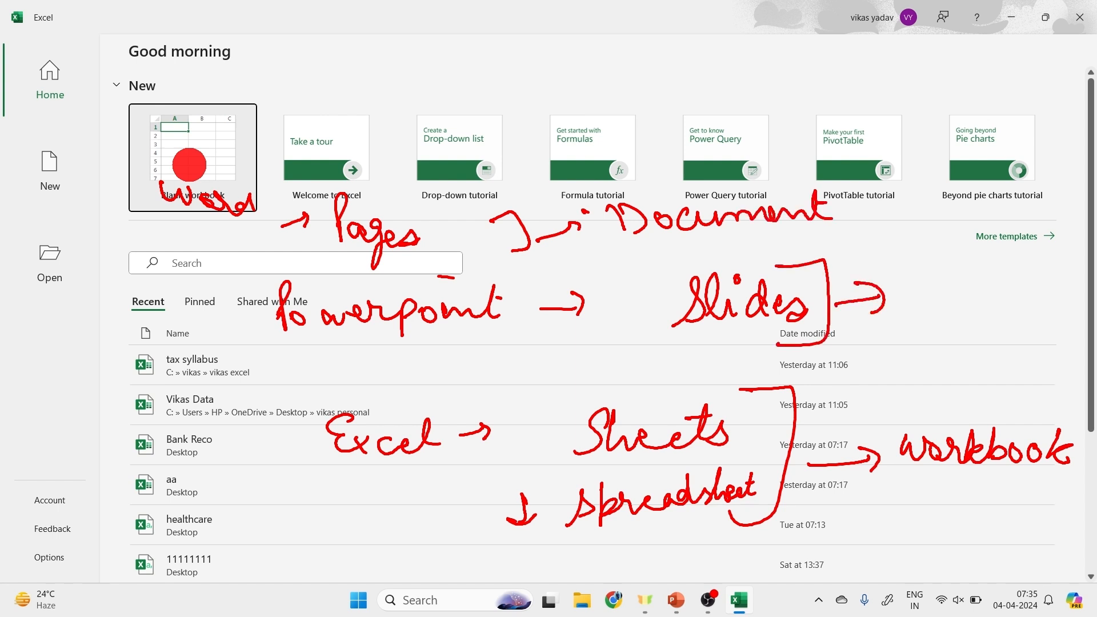
mouse_move(902, 251)
left_mouse_down()
mouse_move(900, 298)
mouse_move(965, 288)
mouse_move(1080, 297)
left_mouse_up()
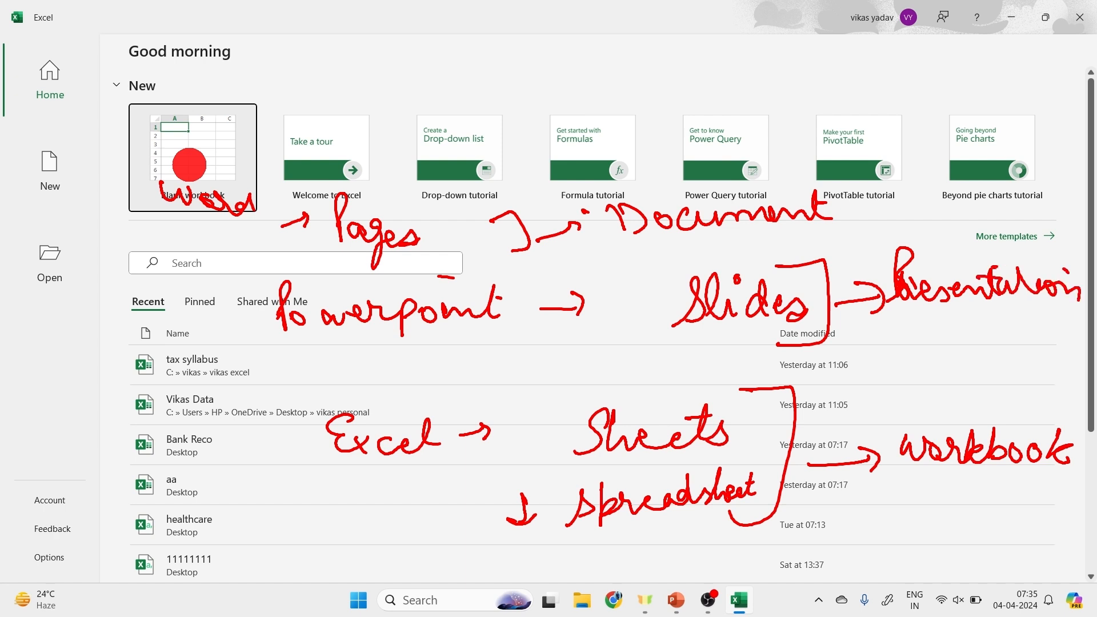
mouse_move(757, 374)
left_mouse_down()
mouse_move(725, 356)
mouse_move(607, 408)
left_mouse_up()
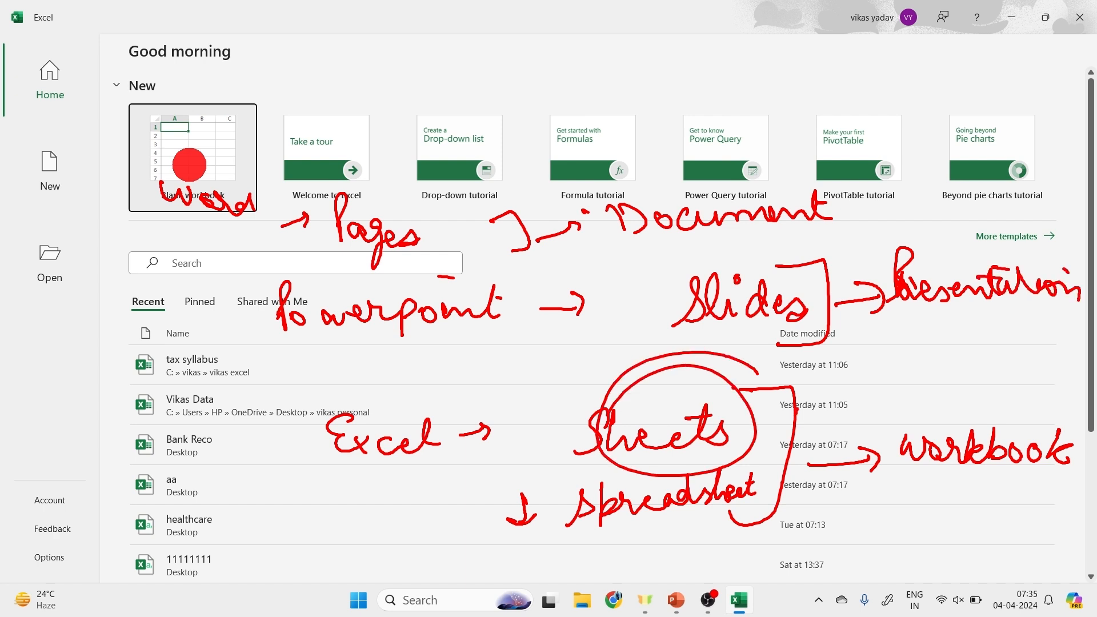
left_click_drag(797, 394, 949, 387)
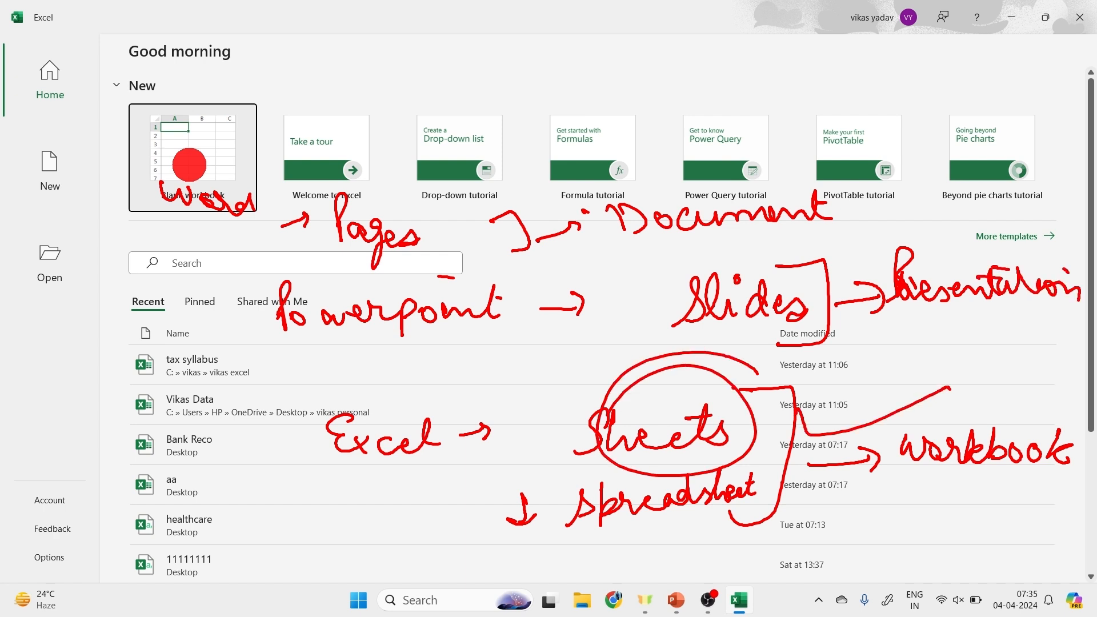
key("Escape")
Create a blank workbook and set the worksheet zoom to 180%
left_click(195, 164)
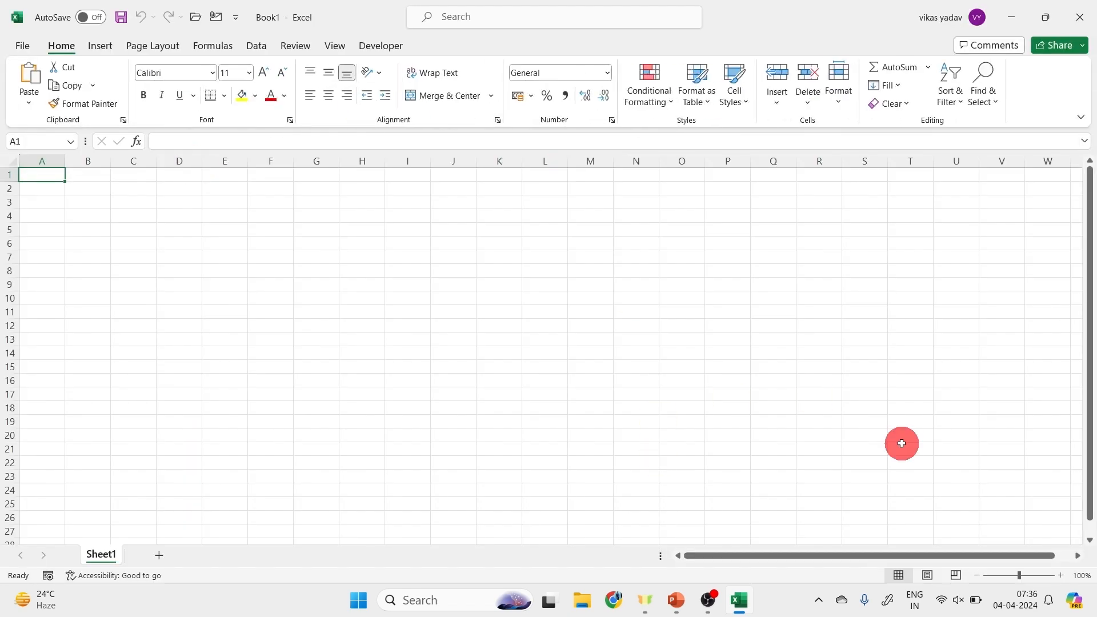
left_click(1062, 576)
left_click(1062, 576)
left_click(1063, 576)
left_click(1062, 576)
left_click(1062, 575)
left_click(1063, 575)
left_click(1062, 575)
left_click(1062, 576)
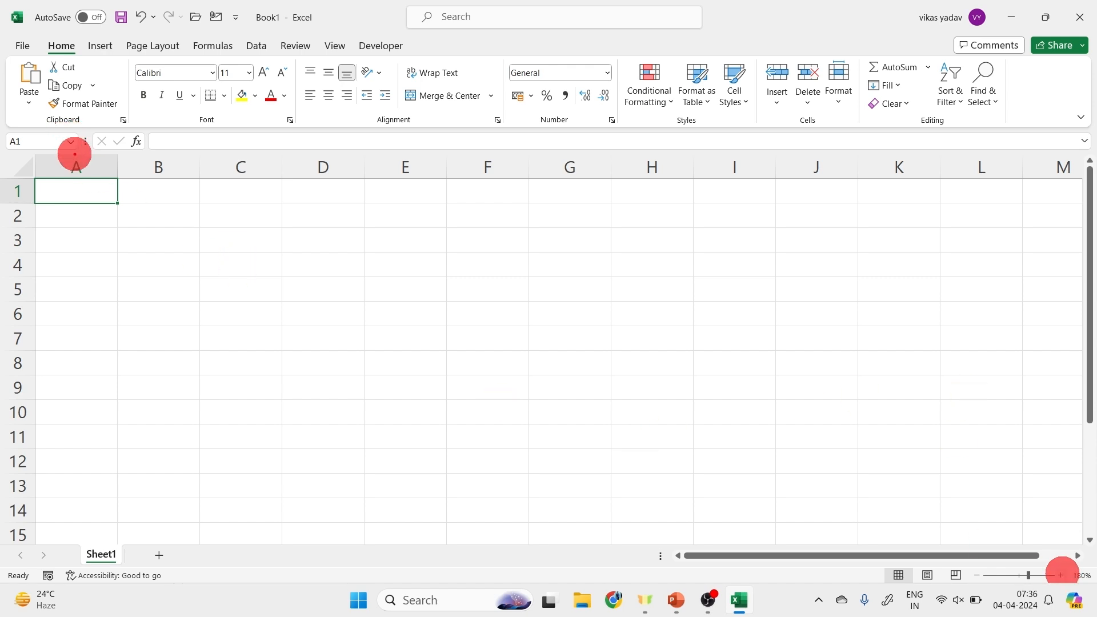
Circle the column letters and label them "Columns", and bracket the row numbers and label them "Rows"
left_click_drag(74, 153, 22, 187)
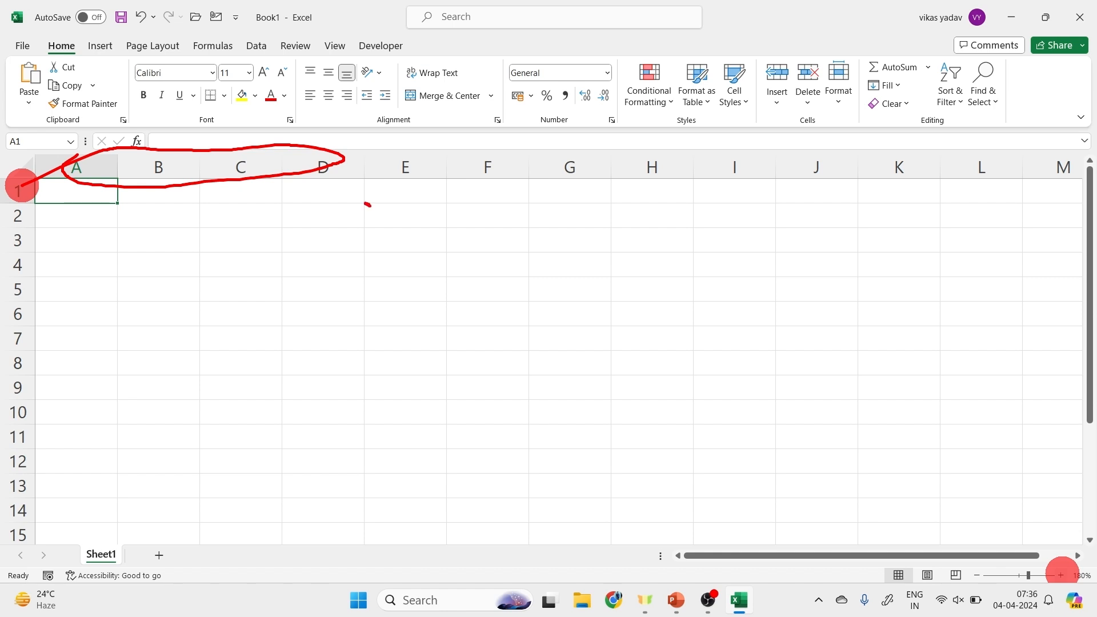
mouse_move(343, 183)
left_mouse_down()
mouse_move(336, 231)
mouse_move(374, 257)
left_mouse_up()
mouse_move(497, 217)
left_mouse_down()
mouse_move(456, 244)
mouse_move(628, 281)
left_mouse_up()
left_click_drag(93, 200, 103, 204)
mouse_move(1, 202)
left_mouse_down()
mouse_move(52, 219)
mouse_move(42, 336)
mouse_move(1, 408)
left_mouse_up()
left_click_drag(60, 371, 108, 374)
mouse_move(153, 346)
left_mouse_down()
mouse_move(145, 384)
mouse_move(215, 349)
mouse_move(209, 374)
left_mouse_up()
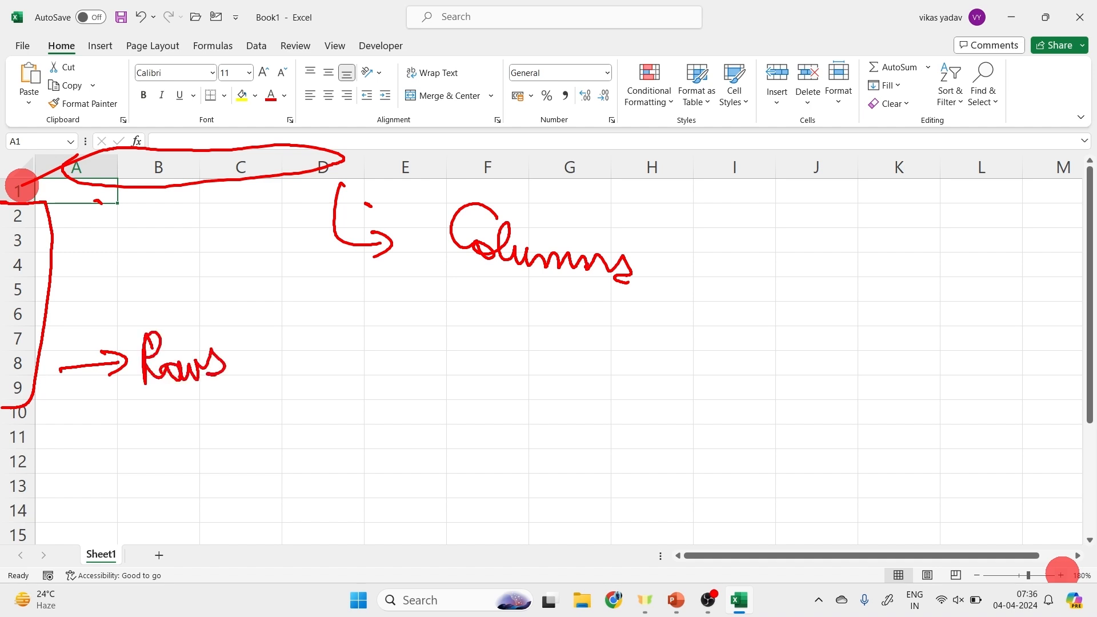
Draw a downward arrow marked "Vertical" for the columns and a sideways arrow marked "Horizontal" for the rows
mouse_move(683, 233)
left_mouse_down()
mouse_move(661, 326)
mouse_move(698, 309)
left_mouse_up()
left_click_drag(137, 401, 359, 384)
left_click_drag(317, 368, 349, 400)
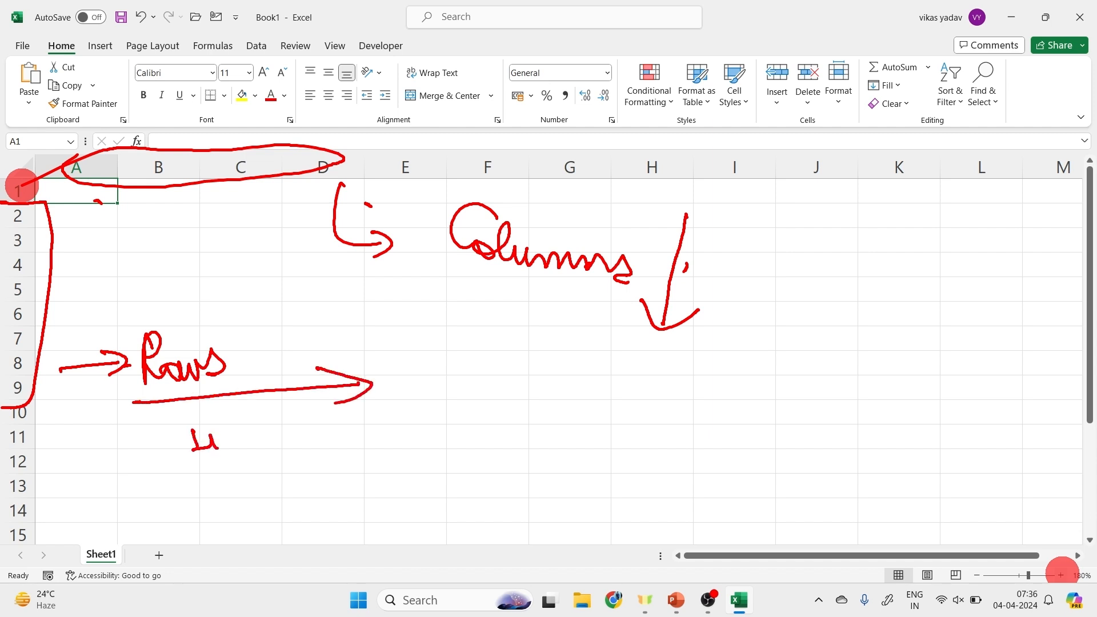
left_click_drag(220, 437, 363, 412)
mouse_move(528, 331)
left_mouse_down()
mouse_move(533, 362)
mouse_move(544, 330)
left_mouse_up()
mouse_move(543, 353)
left_mouse_down()
mouse_move(550, 361)
mouse_move(580, 342)
mouse_move(658, 360)
left_mouse_up()
left_click_drag(629, 375, 529, 393)
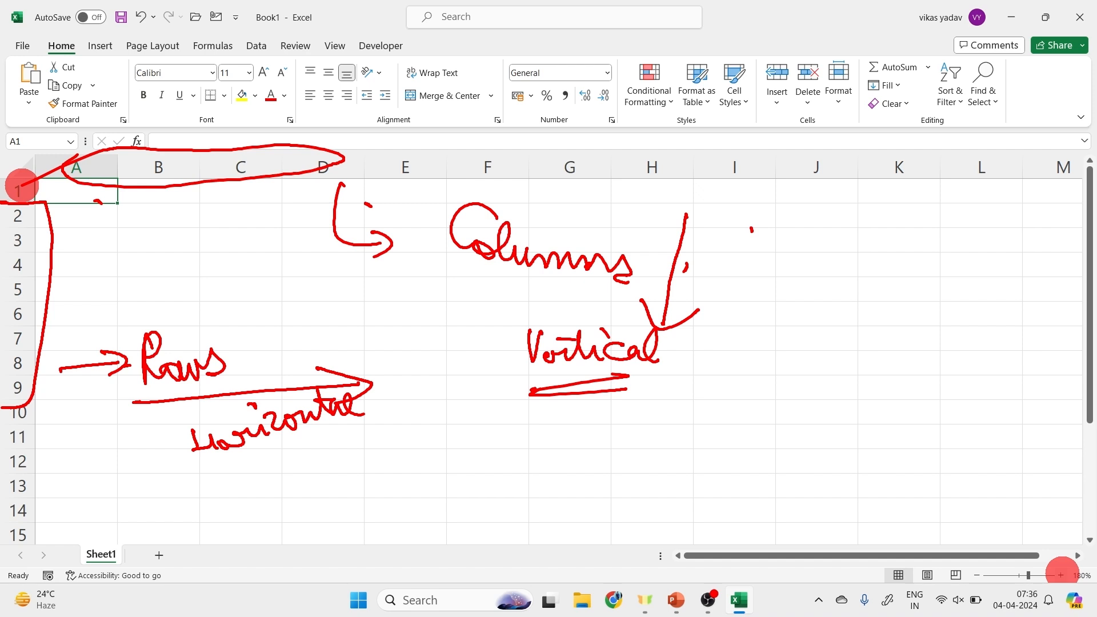
Outline a column and a crossing row around column J, and label their intersection "Cell"
mouse_move(816, 151)
left_mouse_down()
mouse_move(796, 184)
mouse_move(823, 335)
mouse_move(827, 156)
left_mouse_up()
mouse_move(851, 293)
left_mouse_down()
mouse_move(809, 281)
mouse_move(738, 317)
mouse_move(822, 278)
left_mouse_up()
mouse_move(747, 286)
left_mouse_down()
mouse_move(742, 312)
mouse_move(865, 291)
mouse_move(745, 315)
mouse_move(815, 374)
mouse_move(833, 362)
left_mouse_up()
left_click(791, 371)
mouse_move(771, 379)
left_mouse_down()
mouse_move(774, 409)
mouse_move(812, 416)
left_mouse_up()
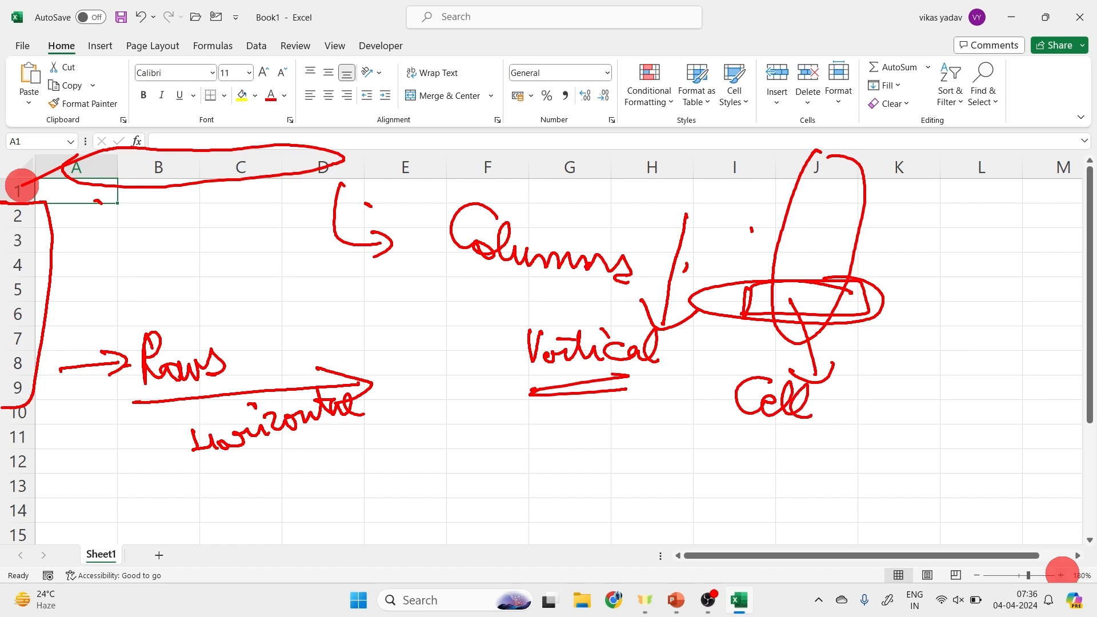
Handwrite the definition "A place where a row and a column intersect → Cell", and clear all the annotations
left_click_drag(225, 406, 230, 417)
left_click_drag(234, 405, 238, 406)
left_click_drag(312, 458, 331, 452)
left_click_drag(349, 471, 434, 460)
mouse_move(452, 451)
left_mouse_down()
mouse_move(514, 442)
mouse_move(536, 460)
mouse_move(582, 460)
left_mouse_up()
mouse_move(636, 460)
left_mouse_down()
mouse_move(689, 460)
mouse_move(696, 475)
left_mouse_up()
left_click_drag(714, 465, 773, 440)
left_click_drag(788, 459, 808, 455)
mouse_move(865, 478)
left_mouse_down()
mouse_move(926, 466)
mouse_move(1015, 485)
left_mouse_up()
mouse_move(409, 553)
left_mouse_down()
mouse_move(547, 505)
mouse_move(555, 514)
left_mouse_up()
mouse_move(571, 510)
left_mouse_down()
mouse_move(622, 511)
mouse_move(612, 519)
left_mouse_up()
mouse_move(680, 496)
left_mouse_down()
mouse_move(688, 525)
mouse_move(700, 497)
left_mouse_up()
left_click_drag(699, 497, 714, 529)
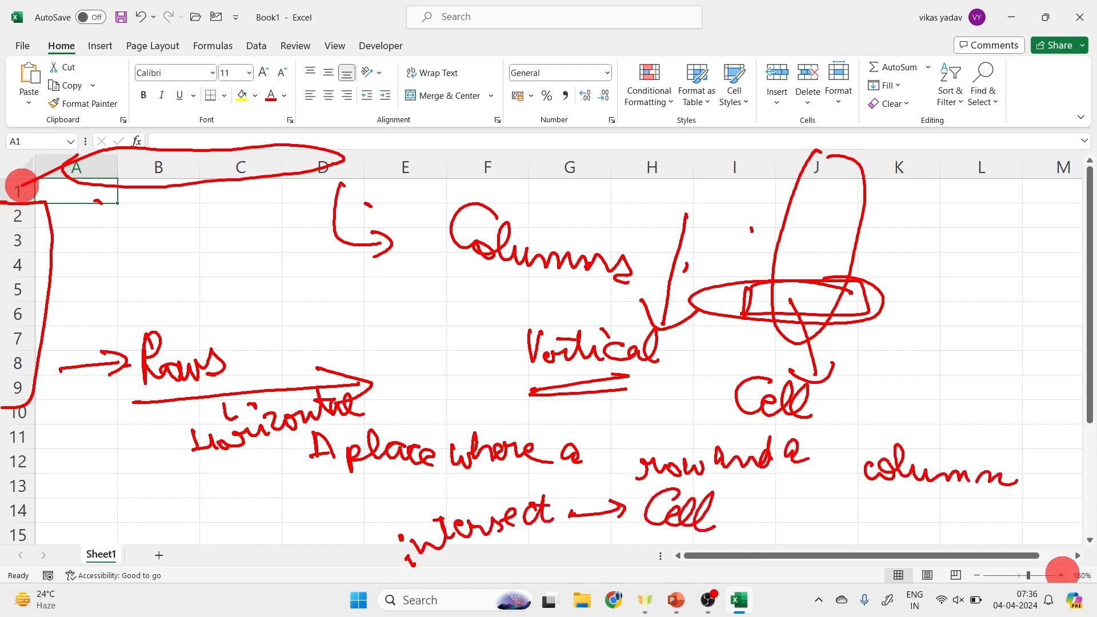
key("Escape")
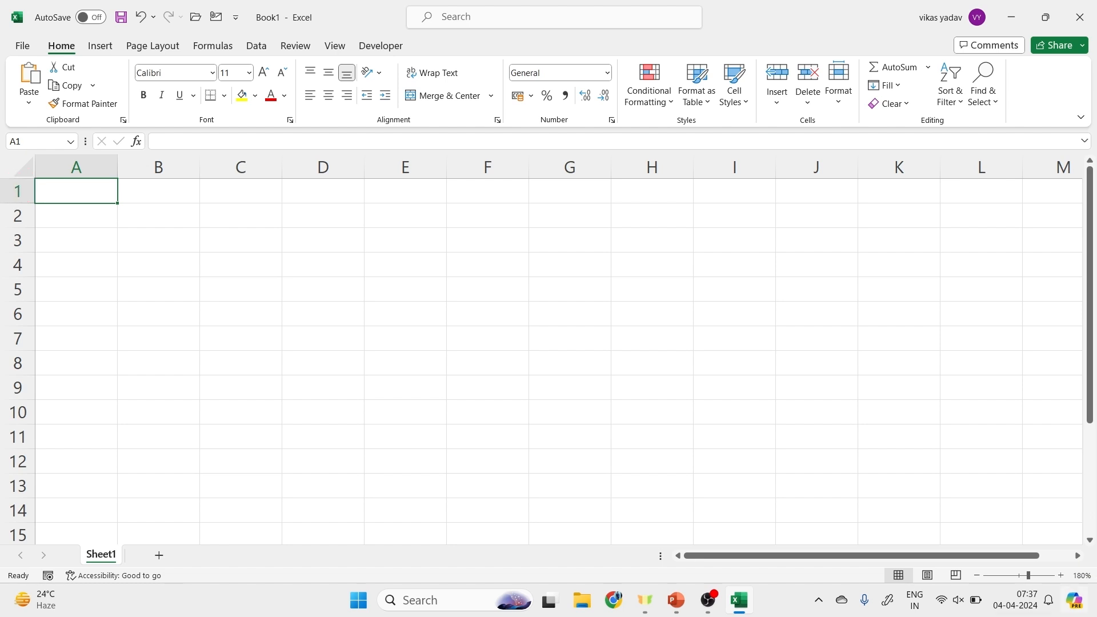
Select column B together with row 5, and select the cell where they intersect, B5
left_click(159, 167)
left_click(7, 289, "ctrl")
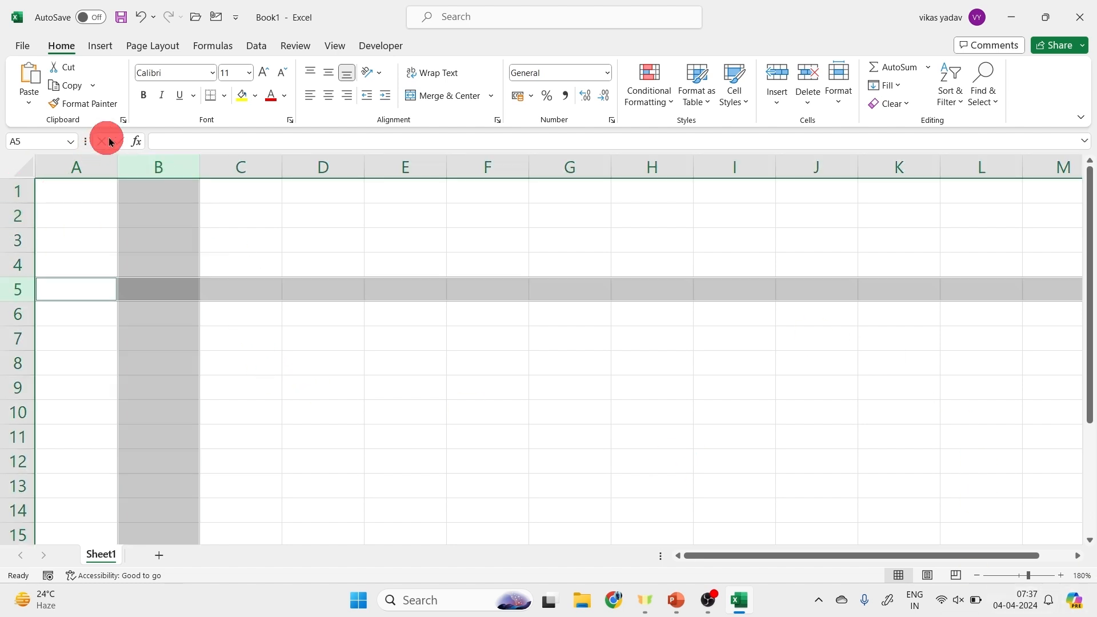
left_click(151, 163)
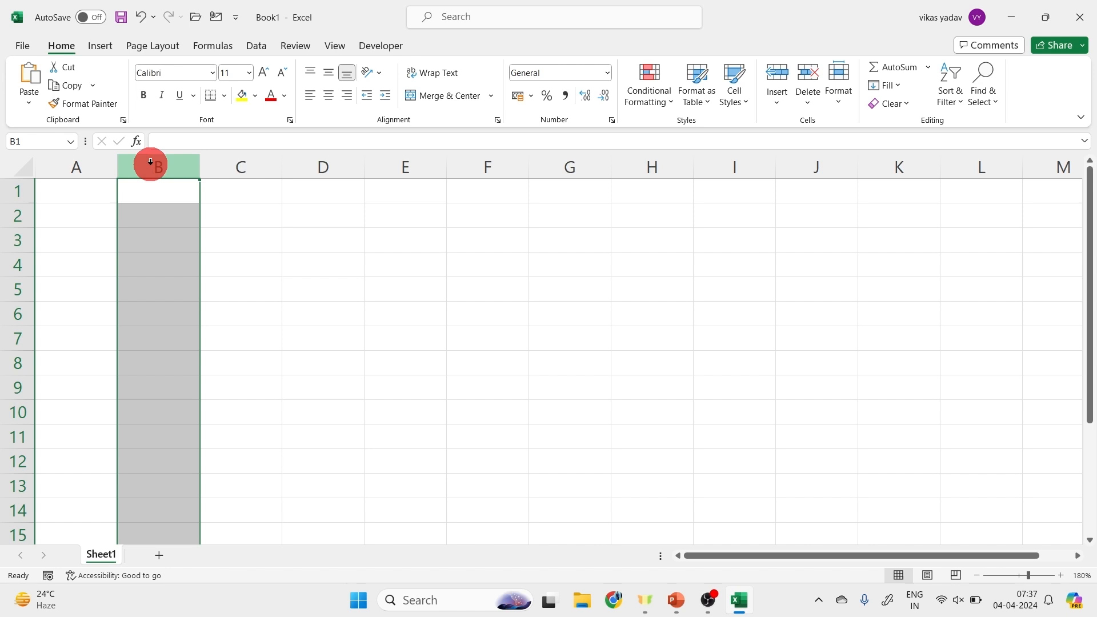
left_click(3, 289, "ctrl")
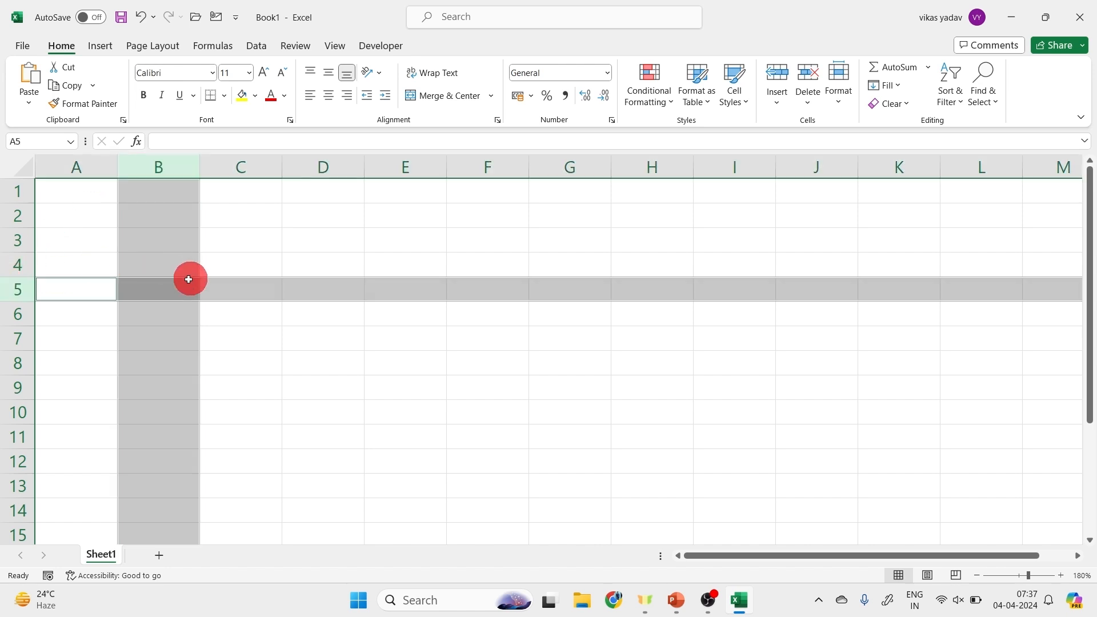
left_click(156, 294)
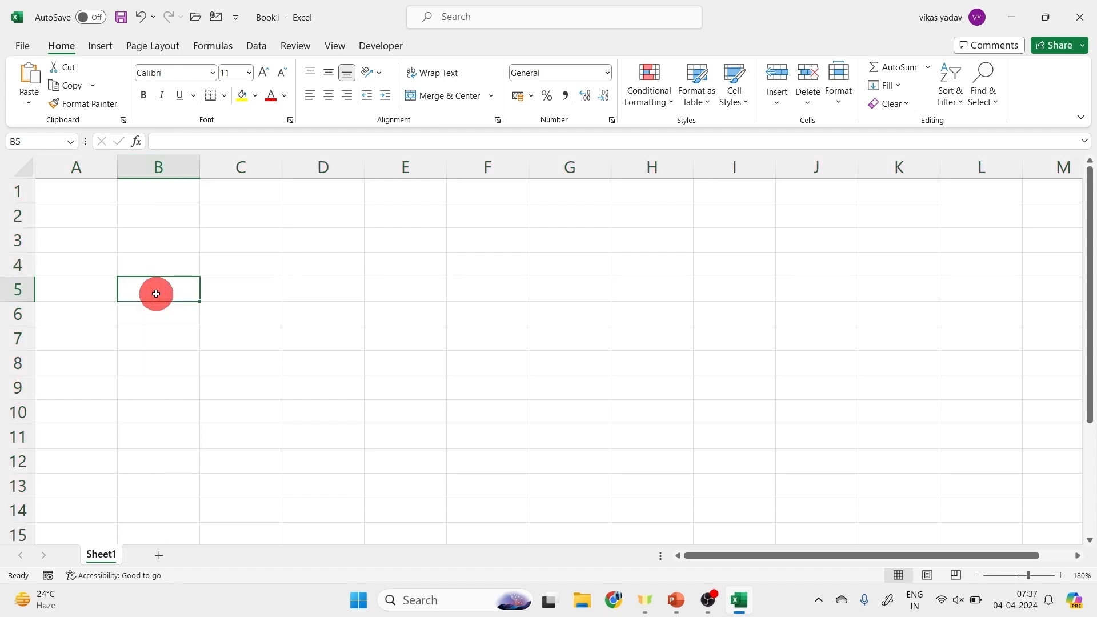
Handwrite the cell naming rule "Name → Column Name, Row no." over the sheet
left_click(156, 293)
mouse_move(274, 243)
left_mouse_down()
mouse_move(267, 263)
mouse_move(274, 249)
left_mouse_up()
left_click_drag(304, 262, 363, 268)
mouse_move(314, 292)
left_mouse_down()
mouse_move(308, 330)
mouse_move(342, 336)
left_mouse_up()
mouse_move(467, 285)
left_mouse_down()
mouse_move(478, 321)
mouse_move(562, 305)
mouse_move(613, 313)
left_mouse_up()
mouse_move(622, 292)
left_mouse_down()
mouse_move(629, 309)
mouse_move(711, 314)
left_mouse_up()
left_click_drag(719, 316, 721, 328)
mouse_move(764, 288)
left_mouse_down()
mouse_move(765, 315)
mouse_move(806, 302)
mouse_move(880, 311)
left_mouse_up()
left_click(835, 313)
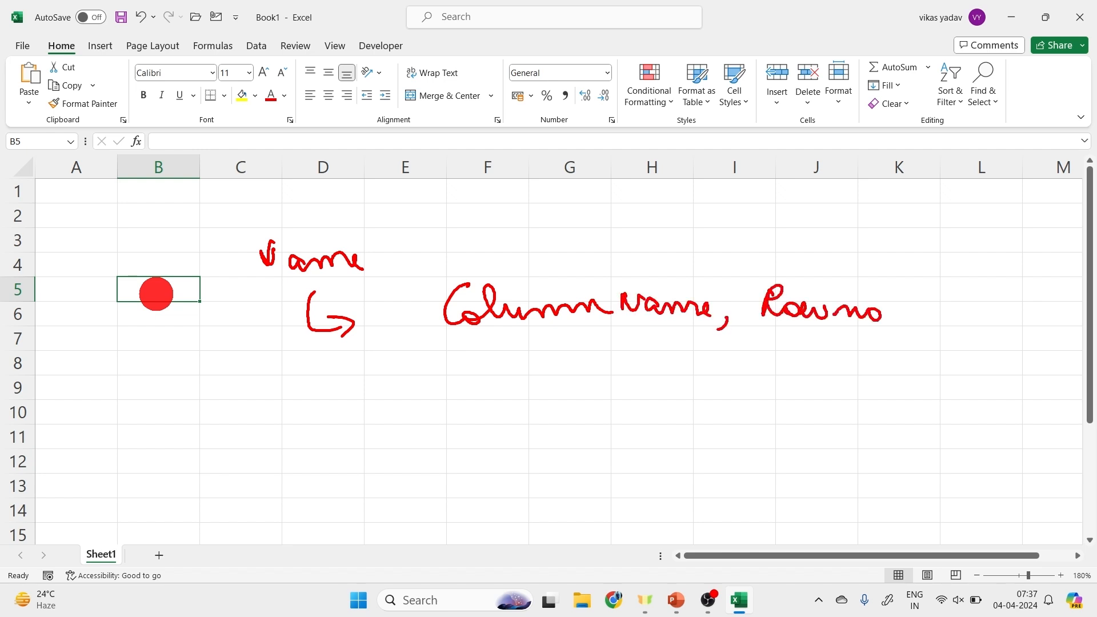
Circle cell B5 and draw arrows from it to its column letter and its row number
mouse_move(113, 281)
left_mouse_down()
mouse_move(143, 330)
mouse_move(177, 266)
mouse_move(127, 321)
left_mouse_up()
left_click_drag(173, 266, 158, 150)
left_click_drag(132, 188, 171, 174)
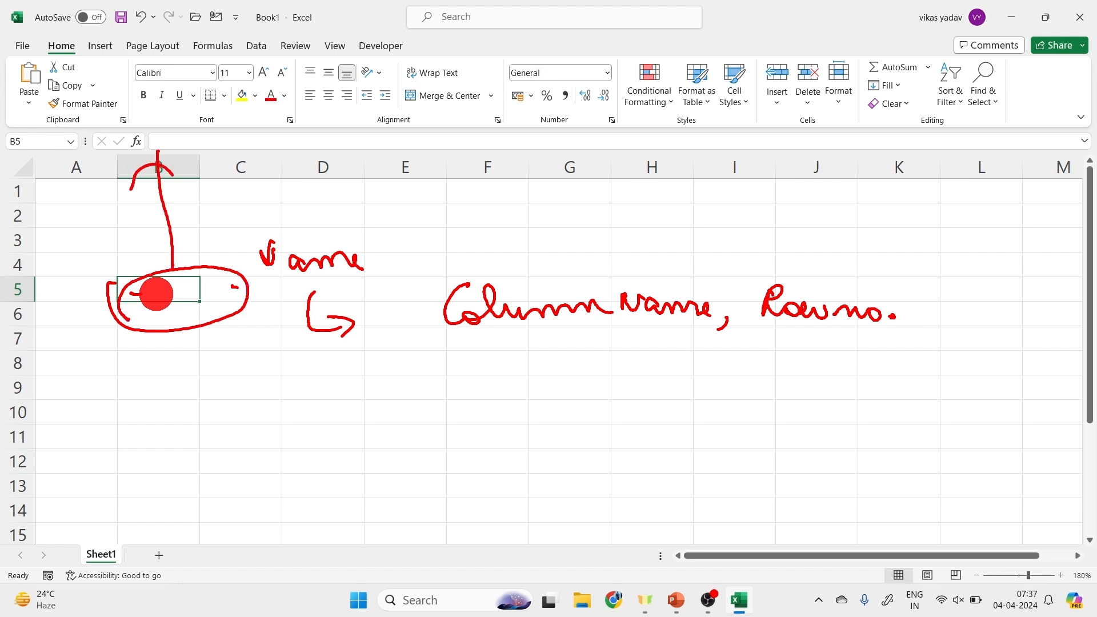
left_click_drag(111, 297, 35, 313)
left_click_drag(43, 297, 65, 320)
Label the circled cell "B5", and outline the cell in column D, row 8 with the label "D8"
mouse_move(180, 380)
left_mouse_down()
mouse_move(172, 357)
mouse_move(187, 357)
mouse_move(180, 377)
left_mouse_up()
mouse_move(227, 329)
left_mouse_down()
mouse_move(209, 333)
mouse_move(216, 374)
mouse_move(372, 341)
mouse_move(286, 382)
mouse_move(82, 380)
mouse_move(105, 388)
left_mouse_up()
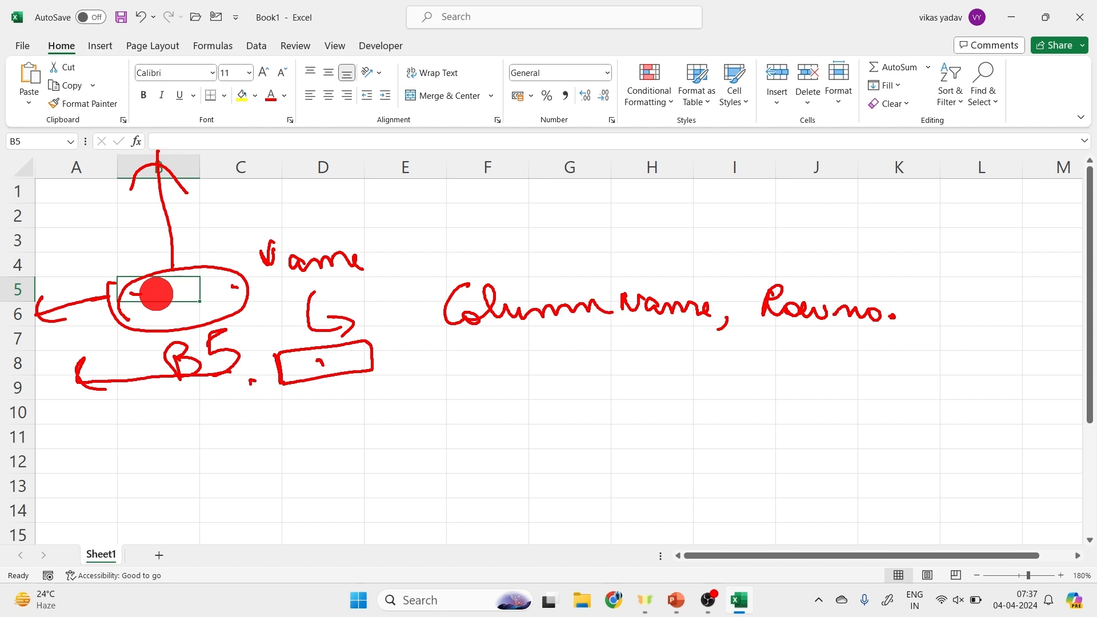
left_click_drag(247, 384, 246, 406)
mouse_move(236, 381)
left_mouse_down()
mouse_move(258, 394)
mouse_move(245, 406)
left_mouse_up()
mouse_move(302, 388)
left_mouse_down()
mouse_move(285, 395)
mouse_move(289, 384)
left_mouse_up()
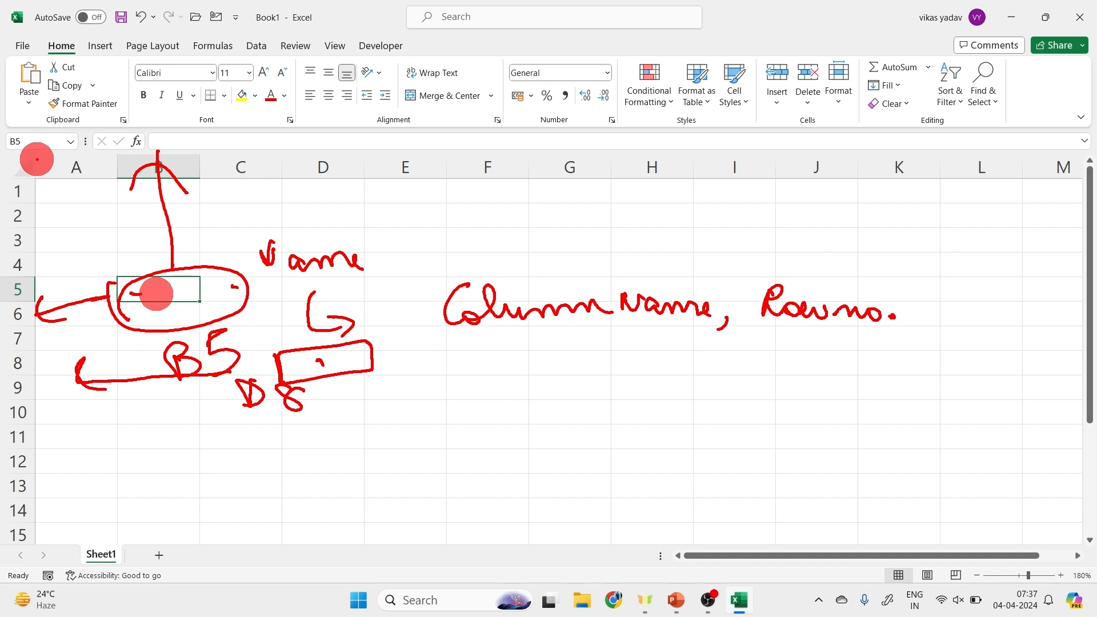
Circle the active cell's displayed reference, label it "Name Box" with an arrow, and clear all the annotations
mouse_move(37, 161)
left_mouse_down()
mouse_move(44, 142)
mouse_move(3, 156)
mouse_move(38, 162)
left_mouse_up()
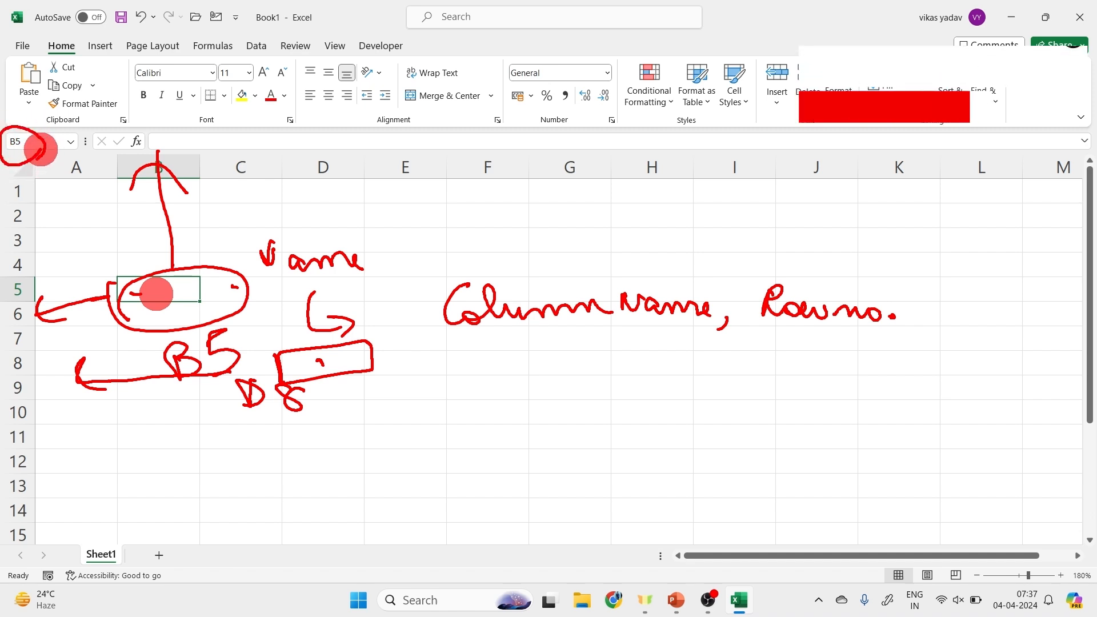
mouse_move(312, 171)
left_mouse_down()
mouse_move(340, 151)
mouse_move(309, 137)
left_mouse_up()
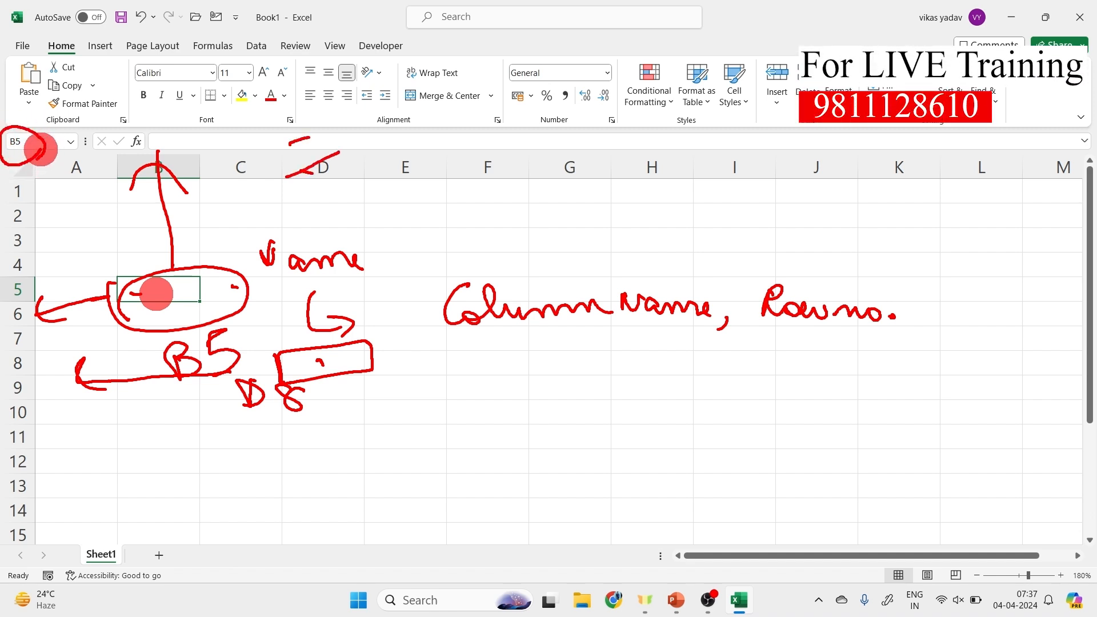
mouse_move(29, 137)
left_mouse_down()
mouse_move(210, 116)
mouse_move(206, 129)
left_mouse_up()
left_click_drag(244, 124, 269, 116)
mouse_move(280, 119)
left_mouse_down()
mouse_move(294, 130)
mouse_move(355, 119)
left_mouse_up()
left_click_drag(384, 104, 412, 117)
left_click_drag(411, 90, 395, 118)
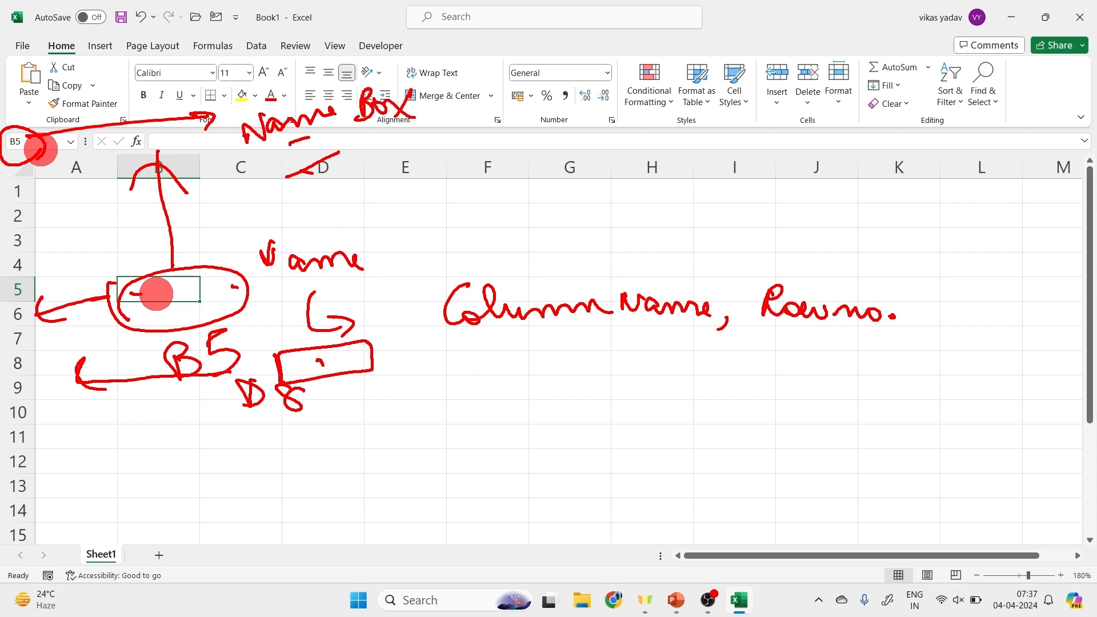
key("Escape")
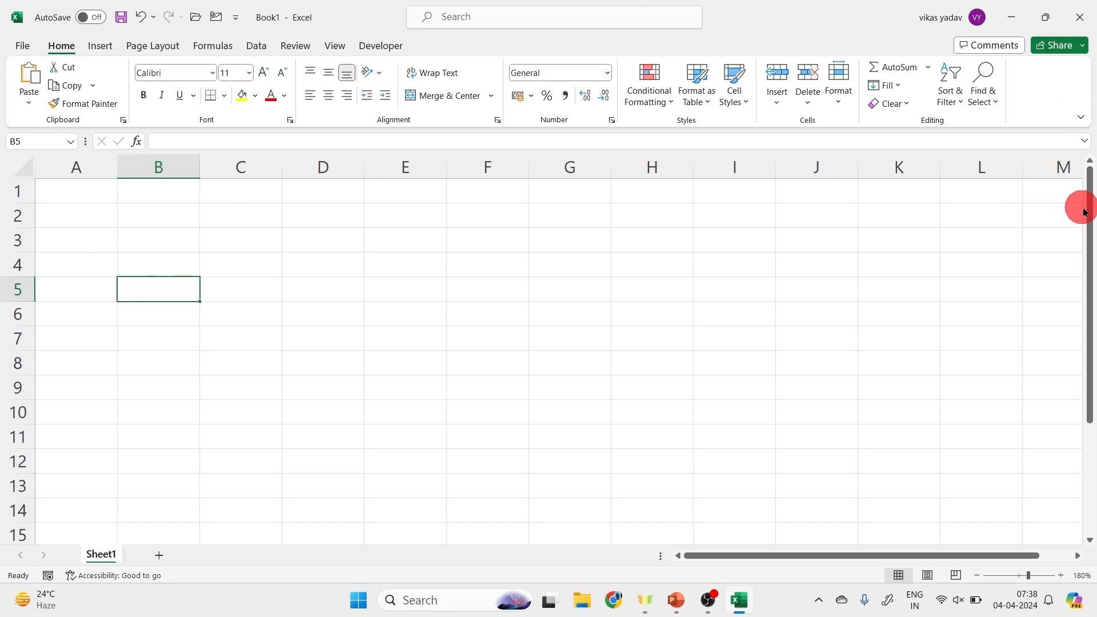
Handwrite the shortcut note "Ctrl + ↓" over the sheet with further notes beneath it, and clear all the annotations
left_click_drag(1092, 220, 1092, 271)
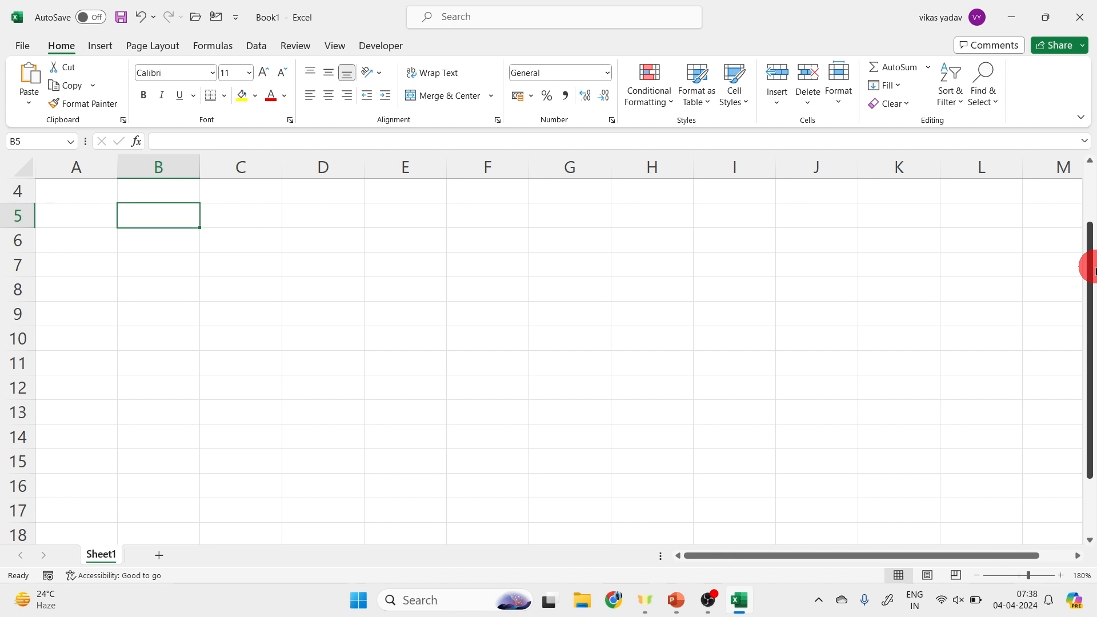
middle_click(797, 456)
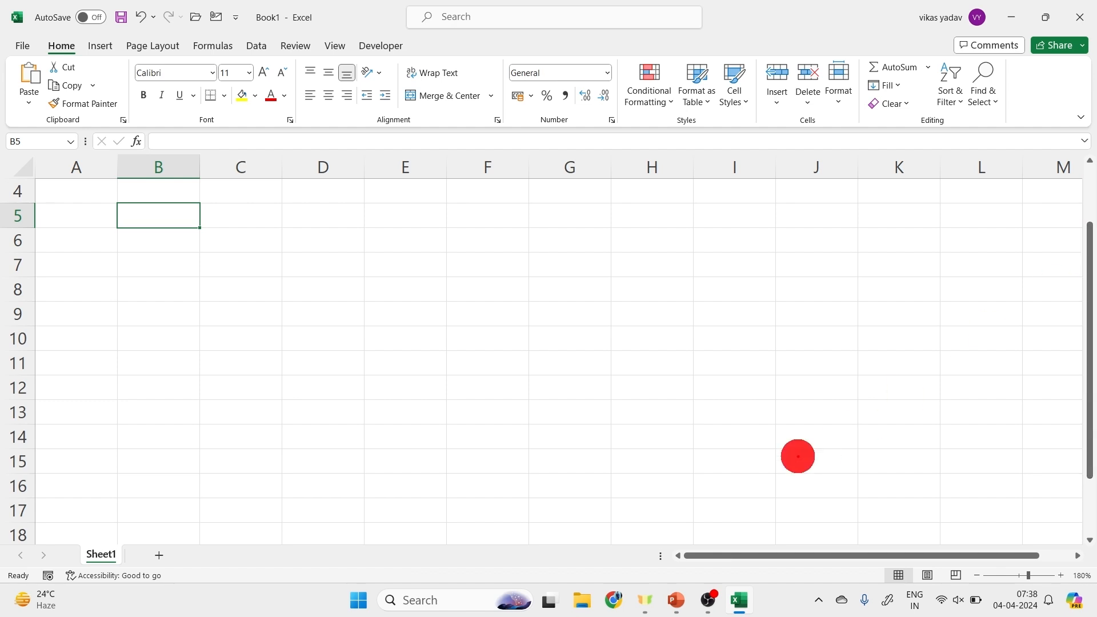
mouse_move(327, 269)
left_mouse_down()
mouse_move(382, 285)
mouse_move(451, 278)
mouse_move(433, 304)
left_mouse_up()
left_click(503, 306)
mouse_move(534, 260)
left_mouse_down()
mouse_move(524, 321)
mouse_move(547, 307)
left_mouse_up()
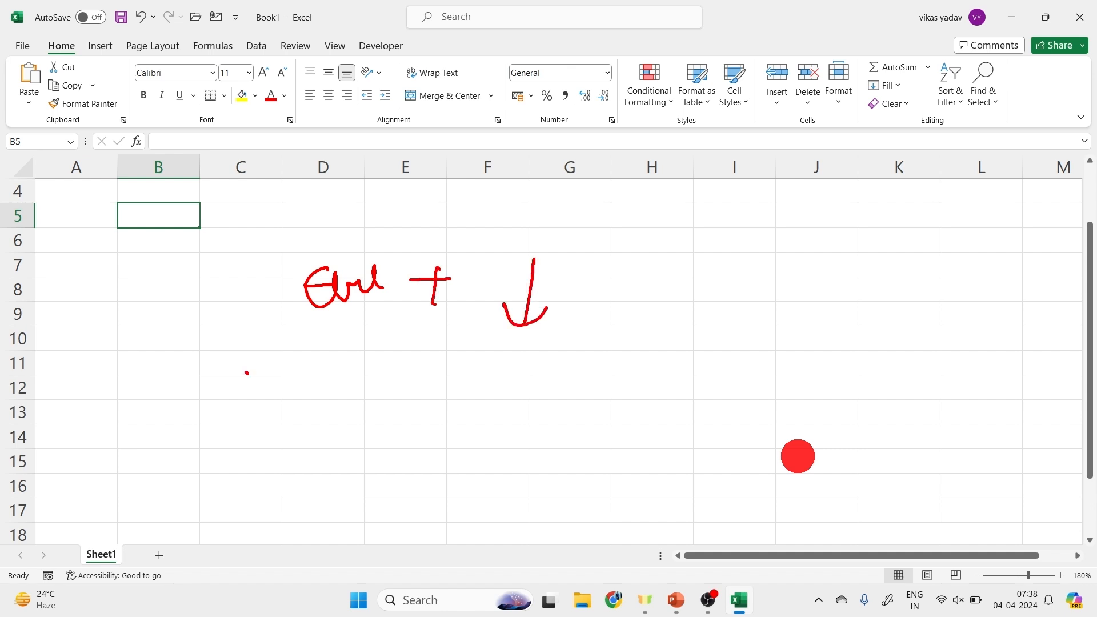
left_click_drag(247, 377, 312, 383)
mouse_move(309, 347)
left_mouse_down()
mouse_move(311, 366)
mouse_move(406, 353)
left_mouse_up()
mouse_move(504, 412)
left_mouse_down()
mouse_move(520, 439)
mouse_move(651, 410)
mouse_move(745, 417)
left_mouse_up()
mouse_move(606, 455)
left_mouse_down()
mouse_move(673, 477)
mouse_move(707, 470)
mouse_move(669, 461)
mouse_move(725, 476)
left_mouse_up()
left_click_drag(760, 468, 821, 462)
mouse_move(800, 447)
left_mouse_down()
mouse_move(834, 459)
mouse_move(807, 485)
left_mouse_up()
key("Escape")
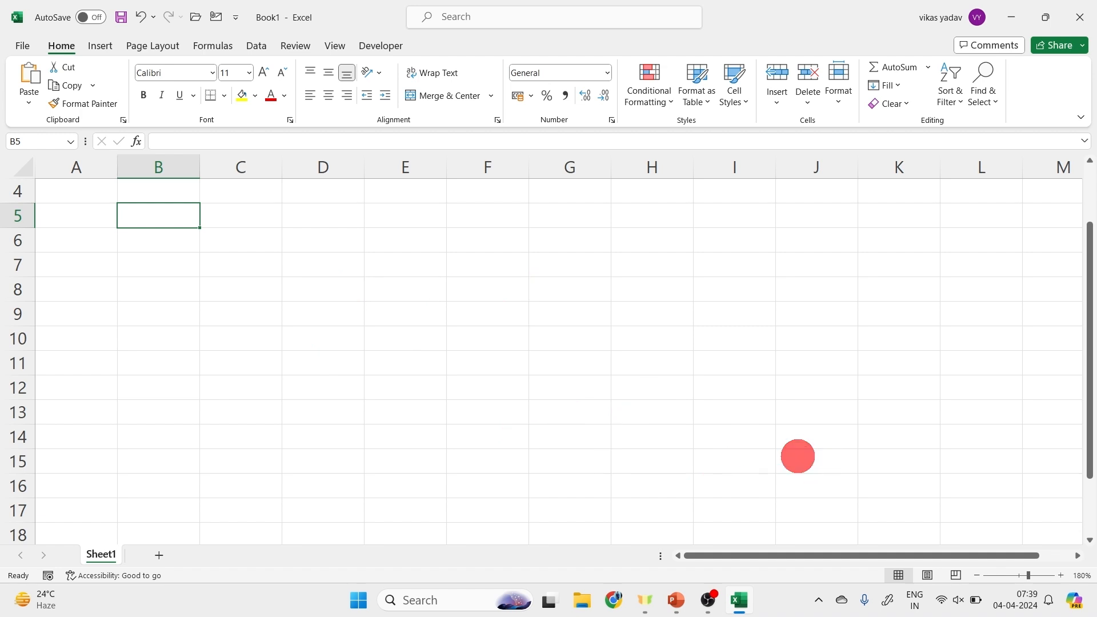
Jump to the sheet's last row in column A, and circle its row number with an arrow to the label "Rows"
key("ctrl+Down")
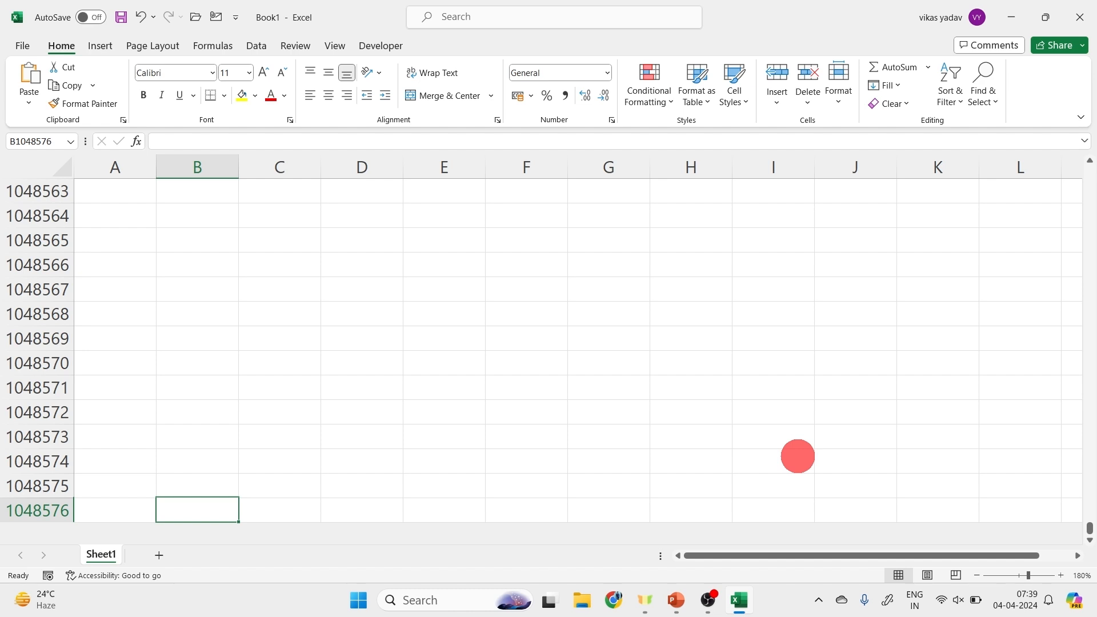
key("ctrl+Left")
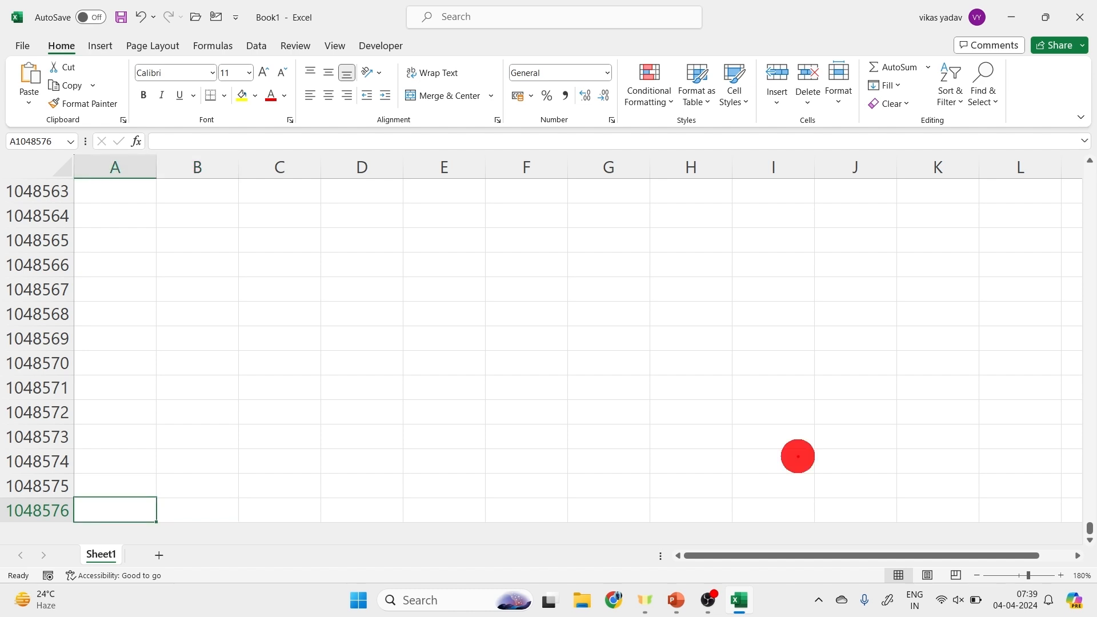
mouse_move(41, 524)
left_mouse_down()
mouse_move(68, 490)
mouse_move(7, 505)
mouse_move(23, 529)
mouse_move(79, 511)
left_mouse_up()
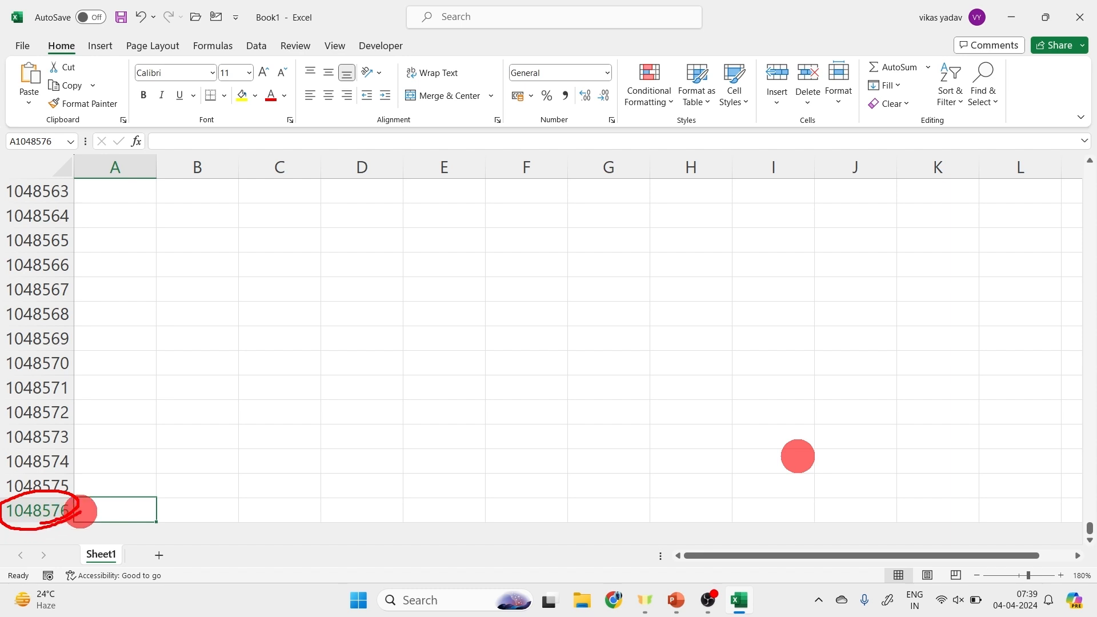
mouse_move(262, 373)
left_mouse_down()
mouse_move(252, 381)
mouse_move(304, 394)
mouse_move(350, 376)
left_mouse_up()
left_click_drag(269, 415, 343, 396)
left_click_drag(276, 417, 351, 400)
mouse_move(126, 482)
left_mouse_down()
mouse_move(92, 498)
mouse_move(197, 423)
left_mouse_up()
left_click_drag(162, 423, 186, 456)
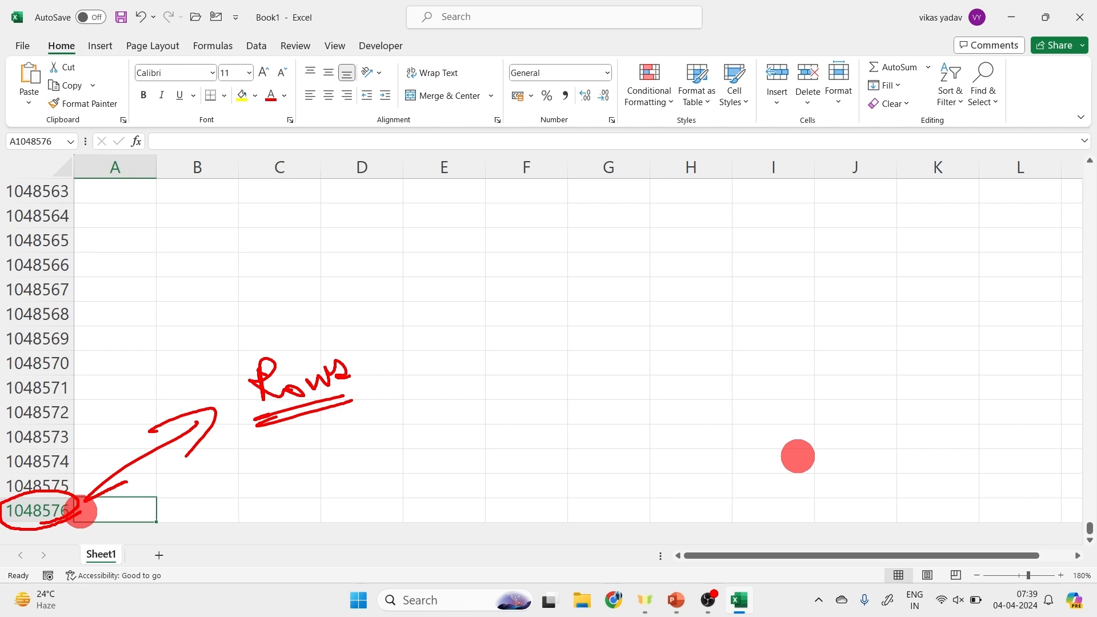
Clear all the annotations and return to the first row in column A
key("Escape")
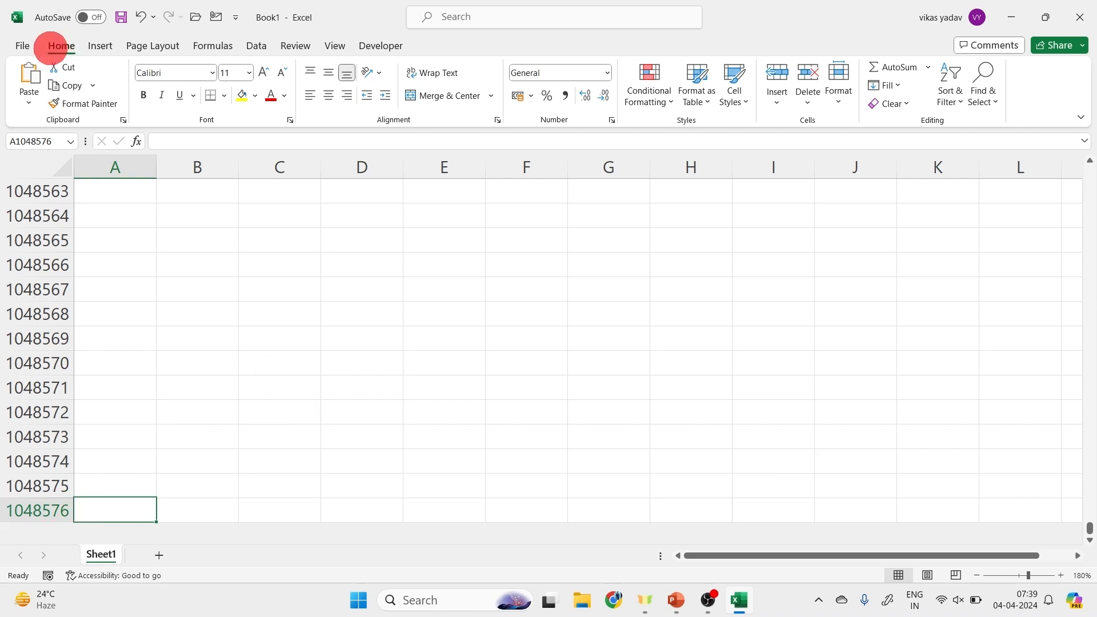
key("ctrl+Up")
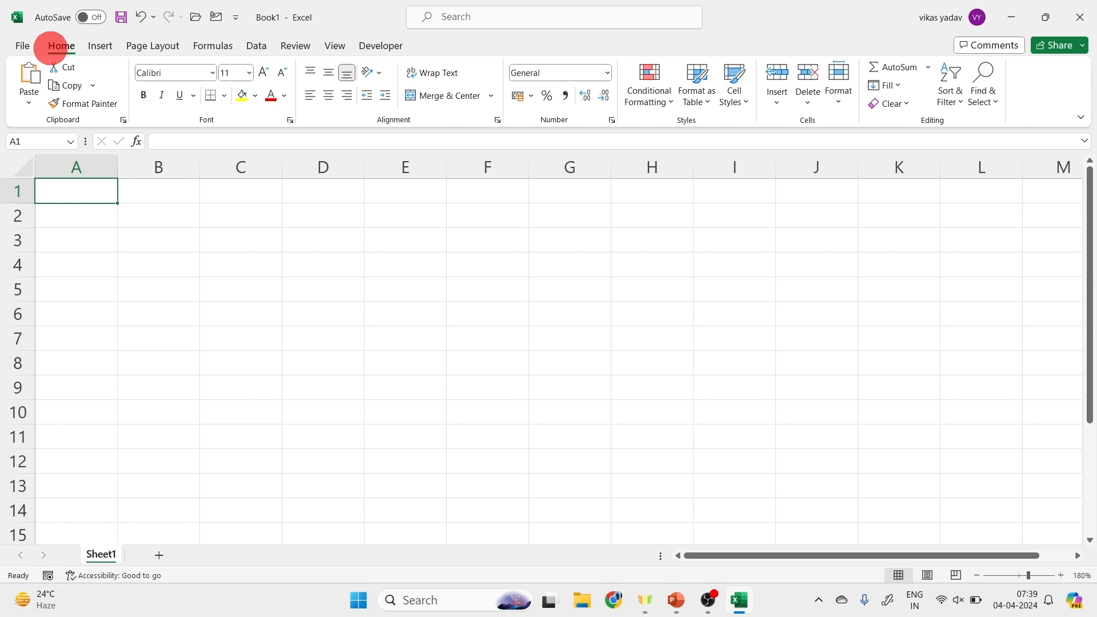
Step across row 1 past column Z to cell AE1, and jump to the row's last column
key("Right")
key("Right")
key("Right")
key("Right")
key("Right")
key("Right")
key("Right")
key("Right")
key("Right")
key("Right")
key("Right")
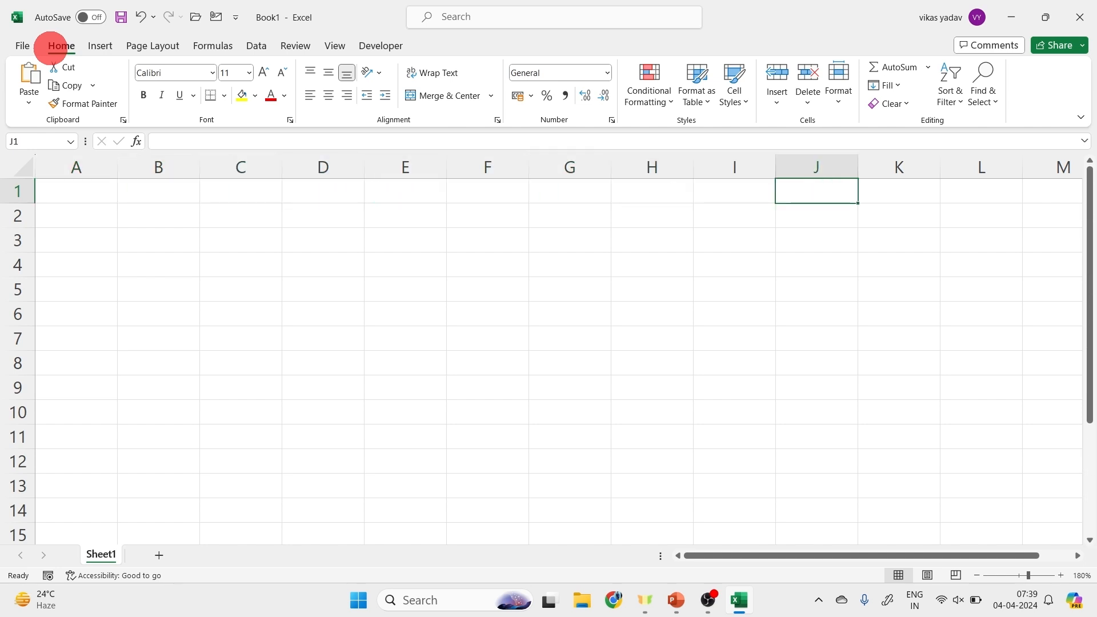
key("Right")
key("Right")
key("Right")
key("Right")
key("Right")
key("Right")
key("Right")
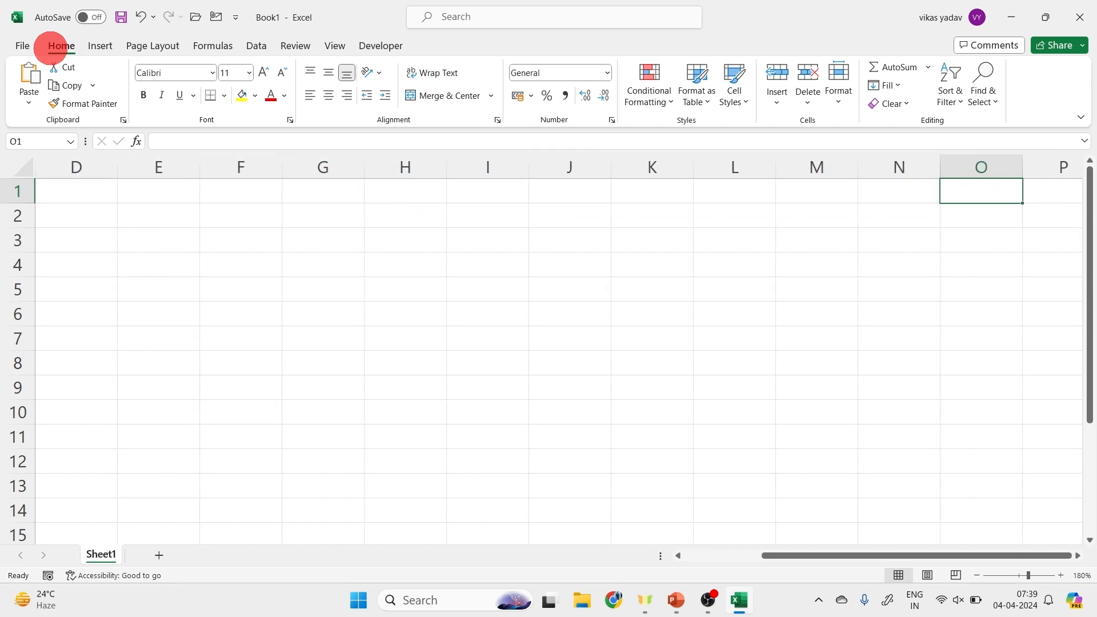
key("Right")
key("Right")
key("Right")
key("Right")
key("Right")
key("Right")
key("Right")
key("Right")
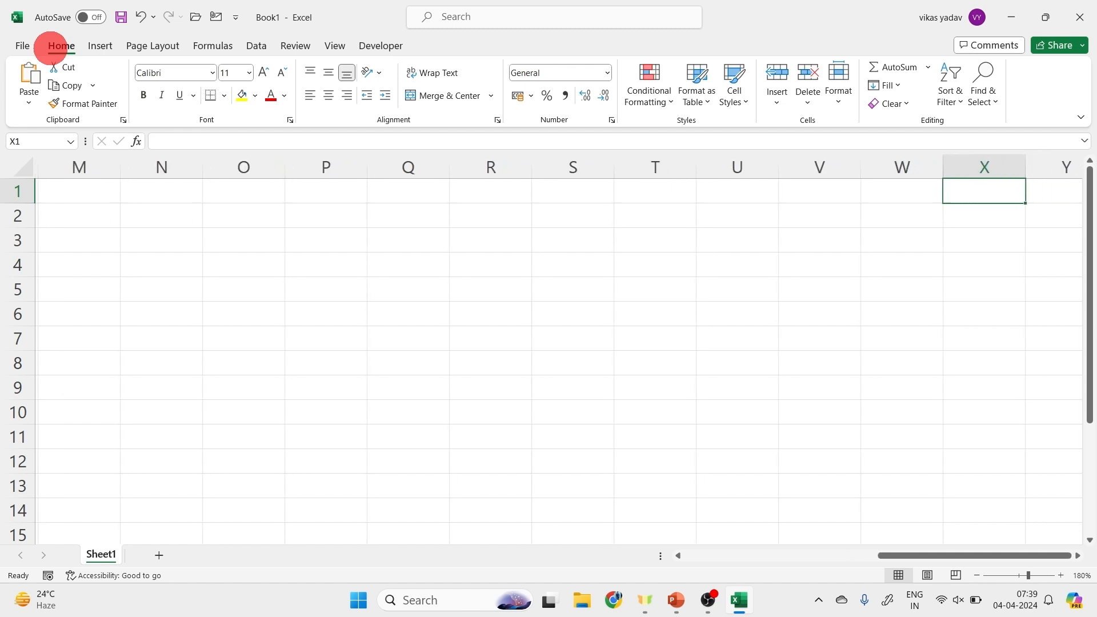
key("Right")
key("Right")
key("Right")
key("Right")
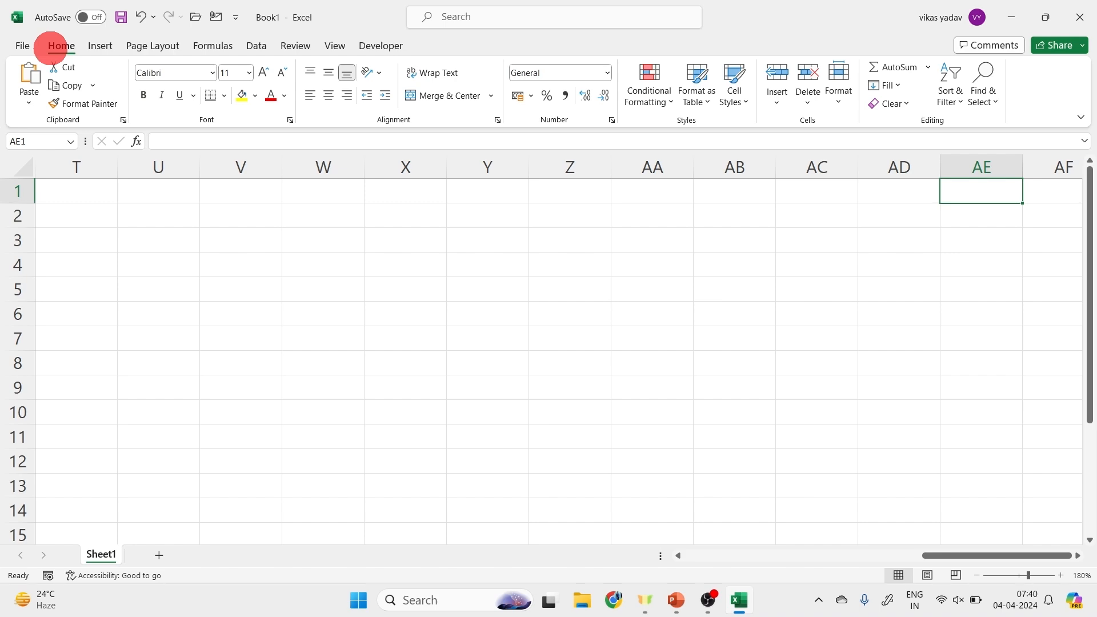
key("ctrl+Right")
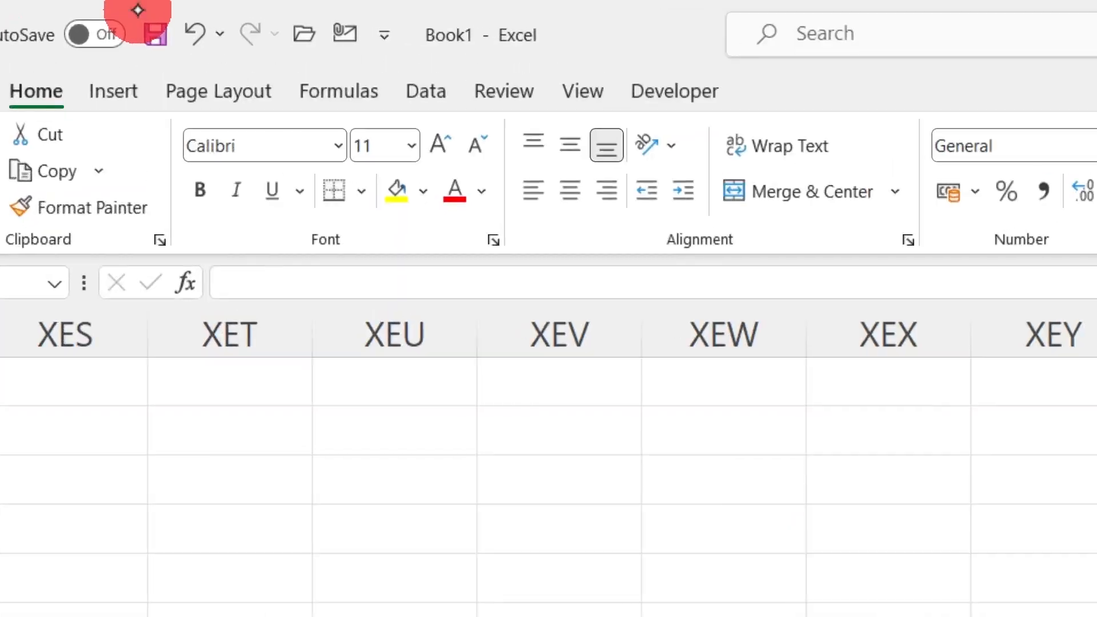
Handwrite the last column's name "XFD" over the sheet
key("alt")
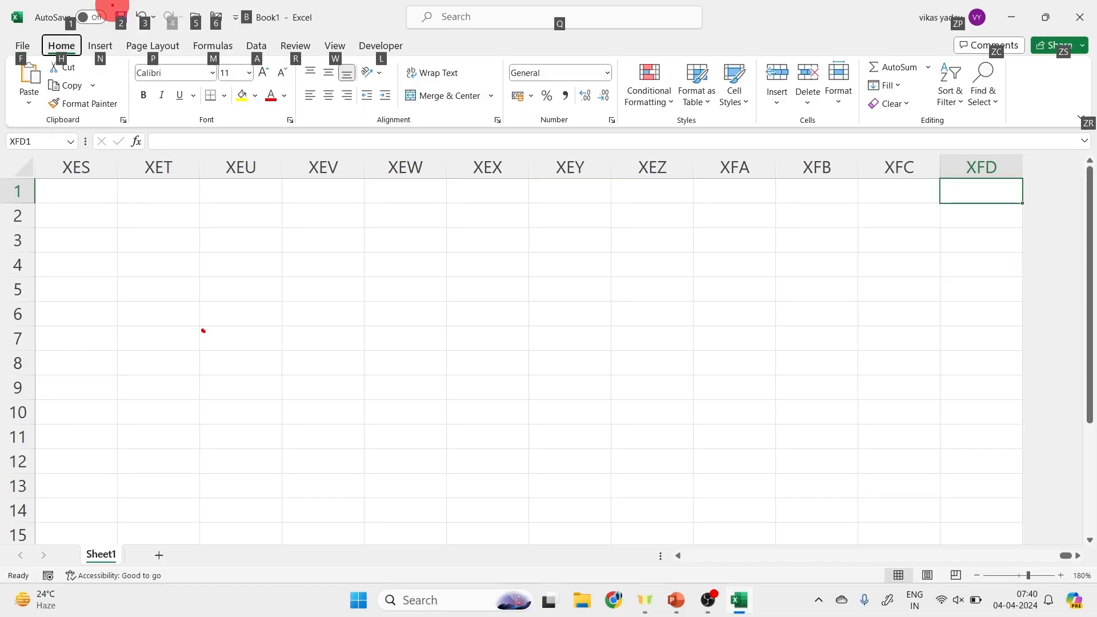
left_click_drag(204, 330, 184, 381)
left_click_drag(173, 340, 224, 368)
mouse_move(246, 366)
left_mouse_down()
mouse_move(233, 318)
mouse_move(259, 301)
left_mouse_up()
mouse_move(228, 339)
left_mouse_down()
mouse_move(256, 333)
mouse_move(289, 349)
left_mouse_up()
left_click_drag(279, 311, 289, 350)
Handwrite "No. of columns?" with "= column()" beneath it, and clear all the annotations
mouse_move(284, 434)
left_mouse_down()
mouse_move(305, 405)
mouse_move(319, 408)
left_mouse_up()
left_click(336, 412)
mouse_move(381, 384)
left_mouse_down()
mouse_move(370, 407)
mouse_move(412, 463)
left_mouse_up()
left_click_drag(400, 406, 423, 401)
mouse_move(449, 380)
left_mouse_down()
mouse_move(453, 409)
mouse_move(485, 357)
mouse_move(528, 400)
mouse_move(571, 394)
mouse_move(642, 413)
left_mouse_up()
left_click_drag(670, 400, 681, 430)
left_click(677, 444)
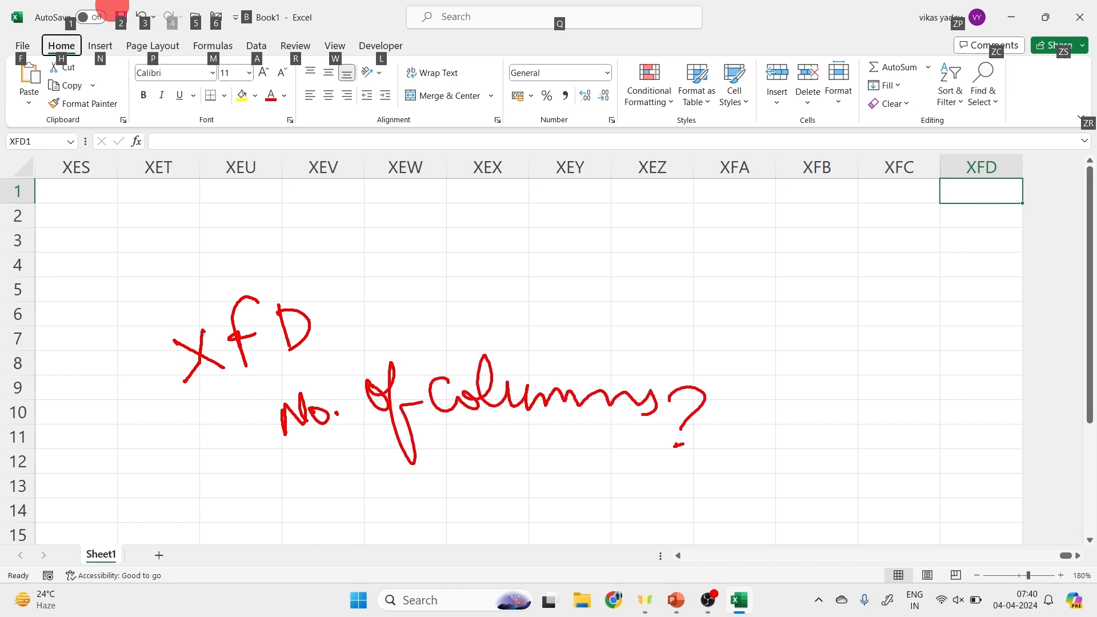
mouse_move(440, 447)
left_mouse_down()
mouse_move(464, 442)
mouse_move(462, 459)
mouse_move(534, 452)
mouse_move(650, 463)
mouse_move(664, 478)
mouse_move(650, 486)
left_mouse_up()
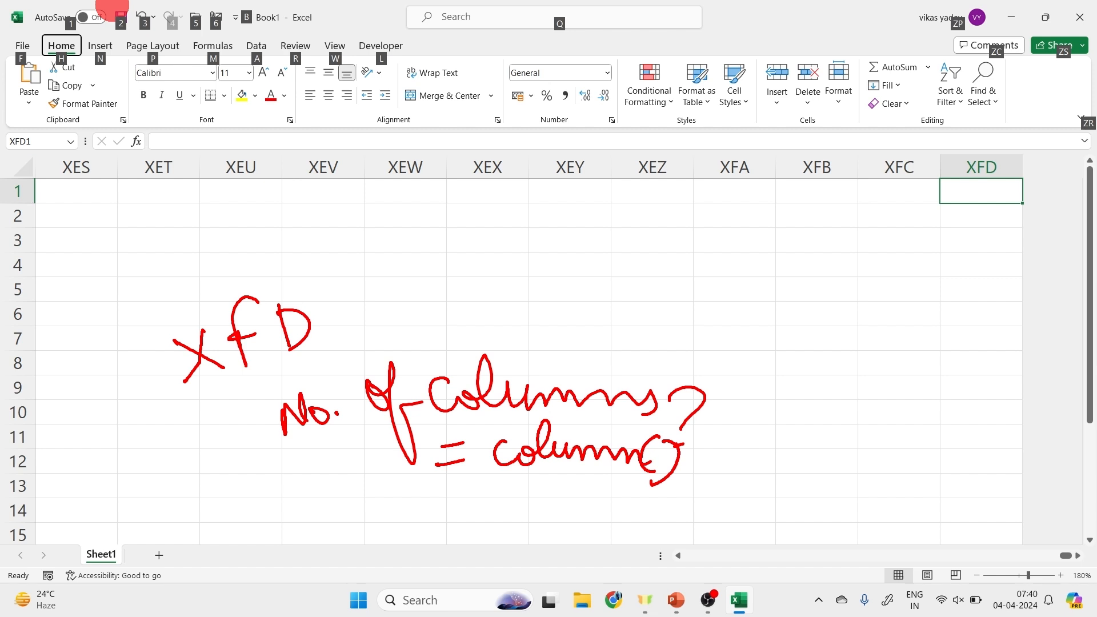
key("Escape")
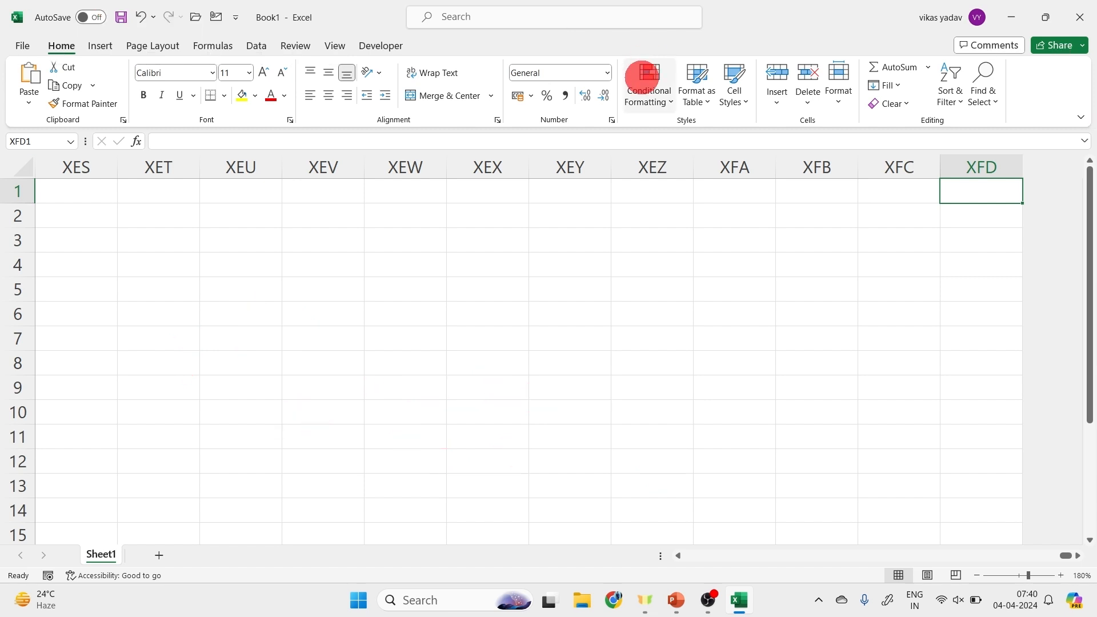
Enter the formula =column() in cell XFD1
type("=column")
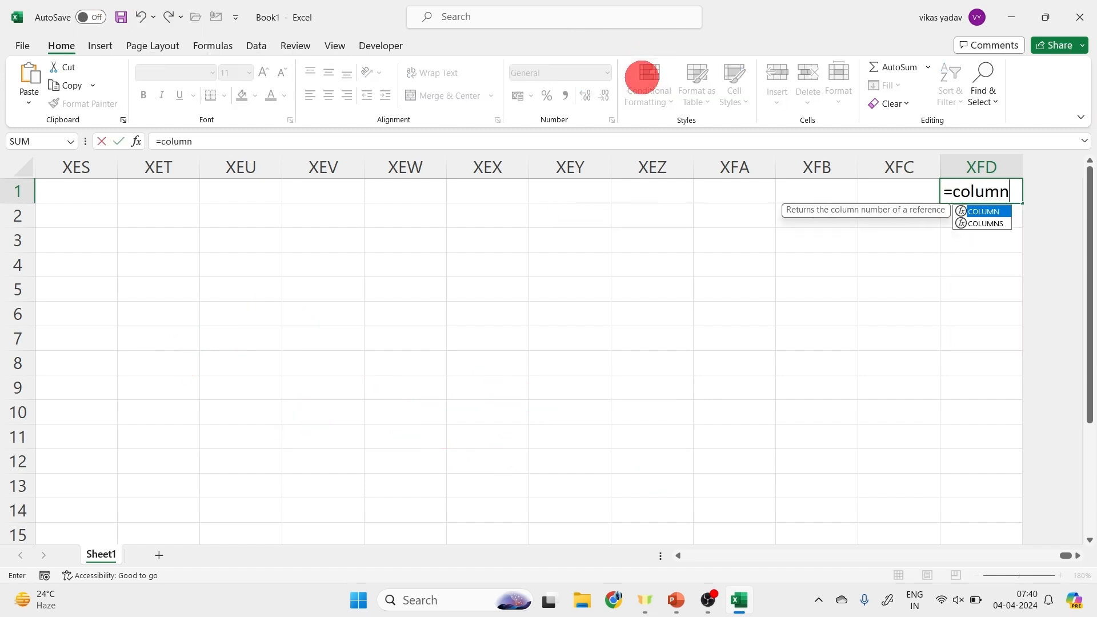
type("()")
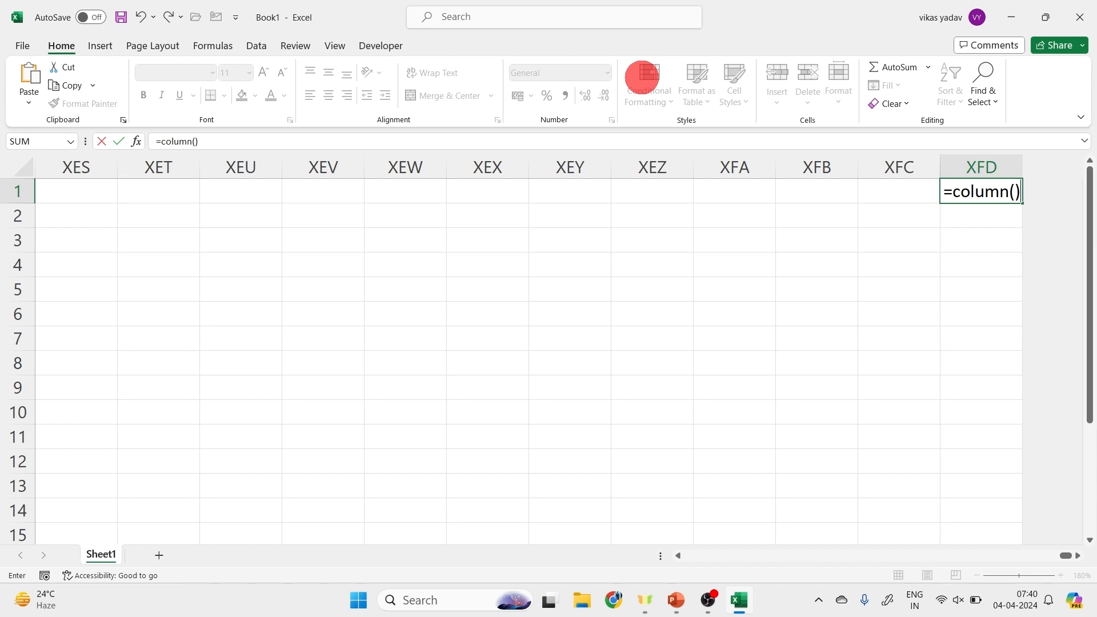
key("Return")
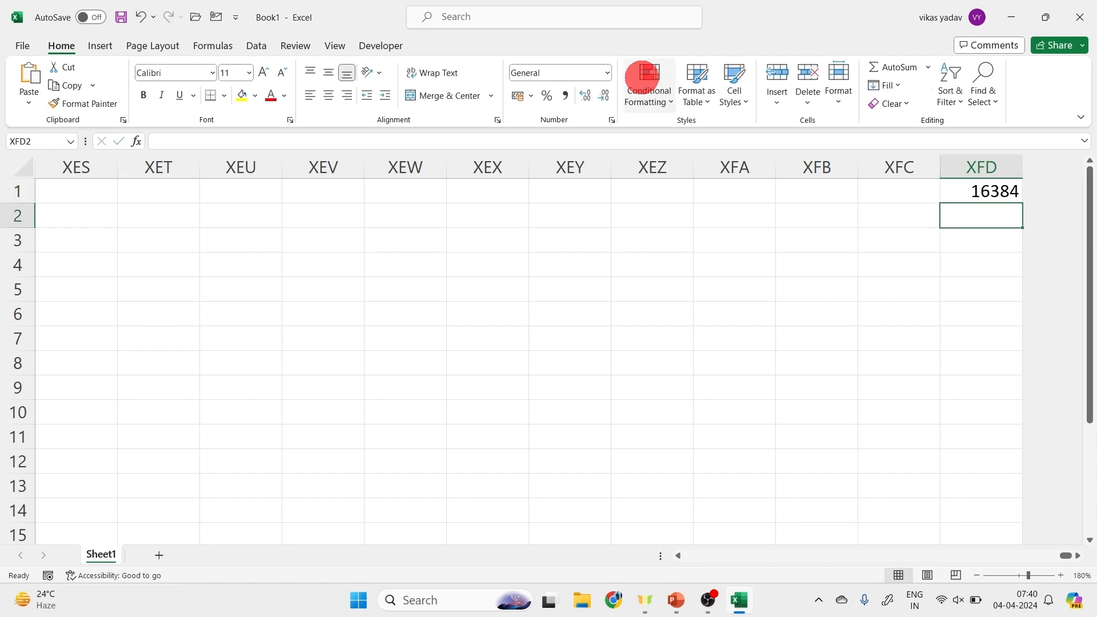
Draw an arrow and handwrite the label "No. of Columns" over the middle of the sheet
left_click_drag(544, 232, 469, 306)
left_click_drag(470, 288, 488, 314)
left_click_drag(513, 309, 540, 313)
mouse_move(557, 315)
left_mouse_down()
mouse_move(548, 334)
mouse_move(562, 321)
left_mouse_up()
left_click(575, 323)
mouse_move(601, 311)
left_mouse_down()
mouse_move(598, 331)
mouse_move(620, 369)
left_mouse_up()
mouse_move(707, 289)
left_mouse_down()
mouse_move(710, 323)
mouse_move(860, 342)
left_mouse_up()
left_click_drag(571, 336, 578, 363)
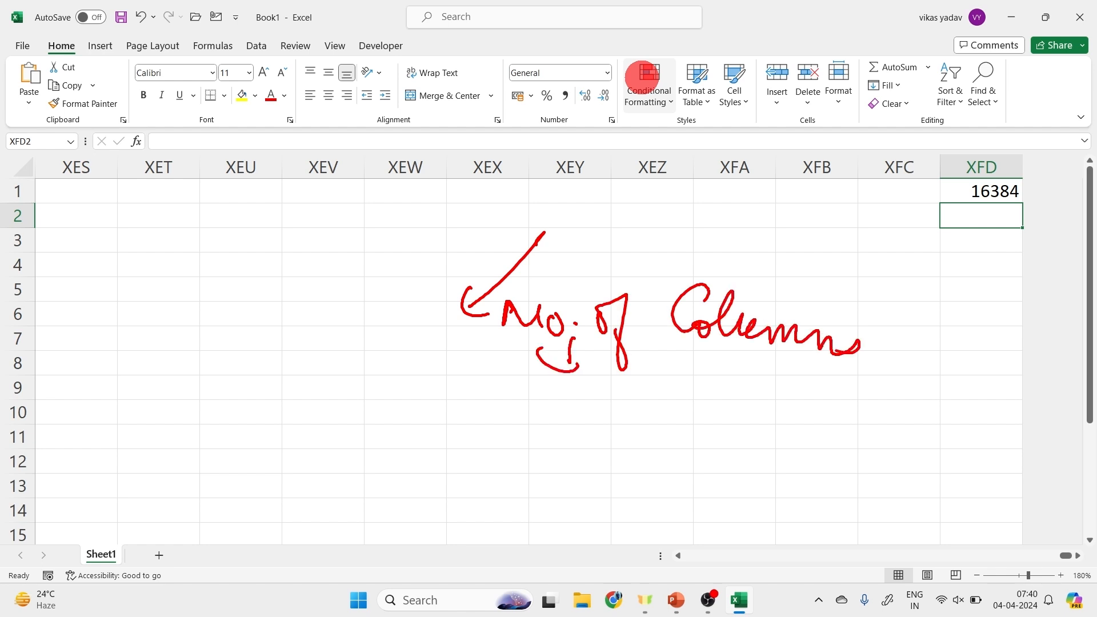
Handwrite "16384" beneath the columns label and double-underline it
left_click_drag(439, 364, 419, 426)
mouse_move(492, 394)
left_mouse_down()
mouse_move(486, 383)
mouse_move(448, 427)
left_mouse_up()
mouse_move(515, 393)
left_mouse_down()
mouse_move(556, 420)
mouse_move(521, 430)
left_mouse_up()
mouse_move(616, 413)
left_mouse_down()
mouse_move(589, 434)
mouse_move(606, 413)
left_mouse_up()
mouse_move(666, 407)
left_mouse_down()
mouse_move(680, 438)
mouse_move(638, 462)
left_mouse_up()
left_click_drag(409, 446, 472, 454)
mouse_move(428, 444)
left_mouse_down()
mouse_move(590, 467)
mouse_move(473, 454)
left_mouse_up()
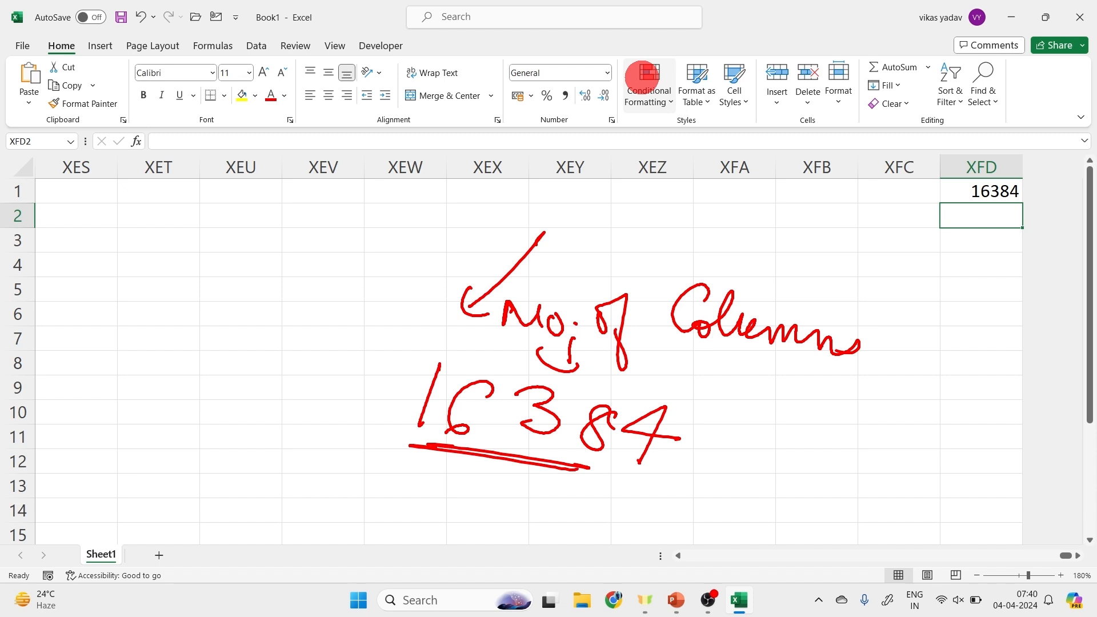
left_click(708, 435)
Handwrite "1048576" with an arrow up to the double-underlined label "Rows", and clear all the annotations
left_click_drag(98, 443, 105, 475)
left_click_drag(137, 447, 170, 468)
mouse_move(203, 444)
left_mouse_down()
mouse_move(182, 463)
mouse_move(197, 429)
left_mouse_up()
mouse_move(216, 434)
left_mouse_down()
mouse_move(233, 422)
mouse_move(224, 465)
left_mouse_up()
left_click_drag(248, 438, 286, 447)
left_click_drag(262, 447, 308, 445)
left_click_drag(154, 414, 150, 374)
mouse_move(132, 391)
left_mouse_down()
mouse_move(161, 377)
mouse_move(162, 386)
left_mouse_up()
left_click_drag(169, 346, 167, 367)
mouse_move(166, 350)
left_mouse_down()
mouse_move(179, 336)
mouse_move(208, 354)
mouse_move(278, 346)
left_mouse_up()
left_click_drag(171, 388, 272, 369)
left_click_drag(278, 375, 174, 398)
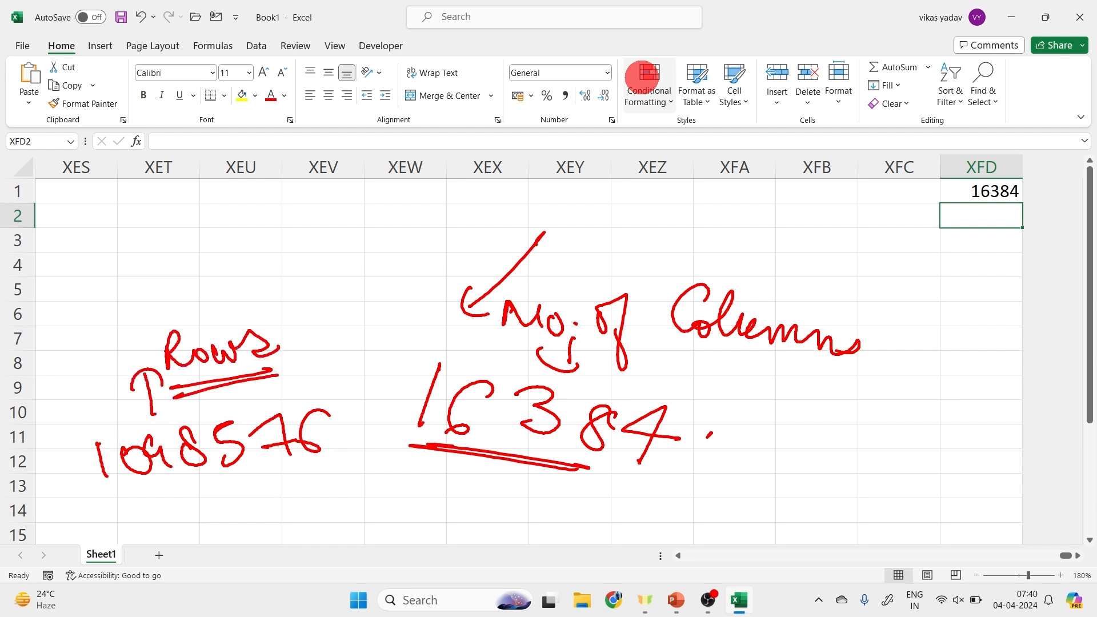
key("Escape")
Delete the formula from cell XFD1 and return to cell A1
key("Up")
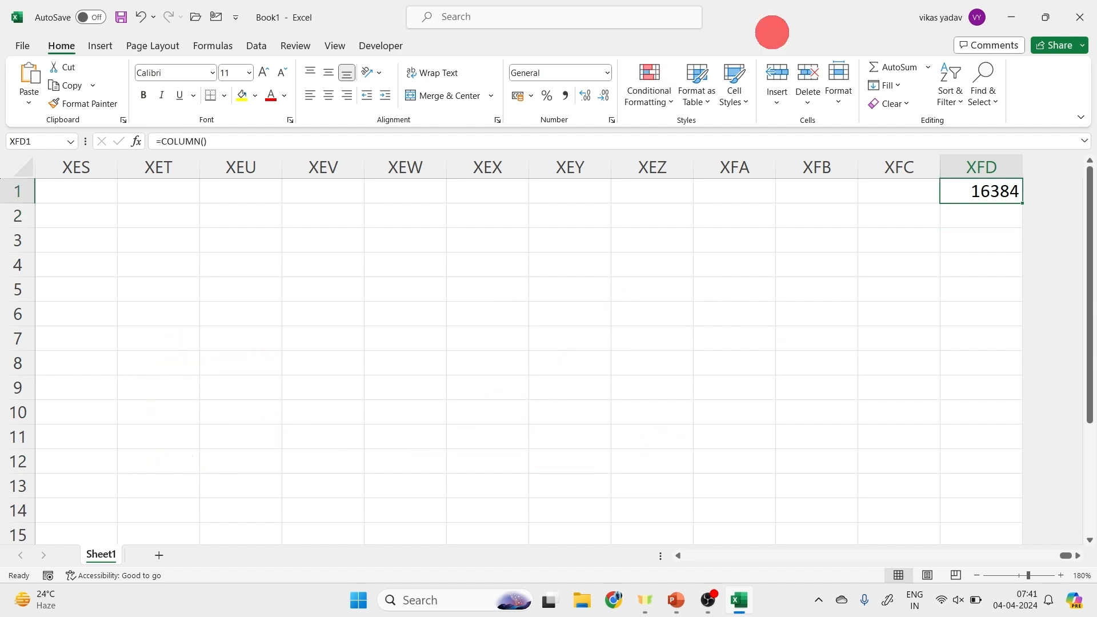
key("Delete")
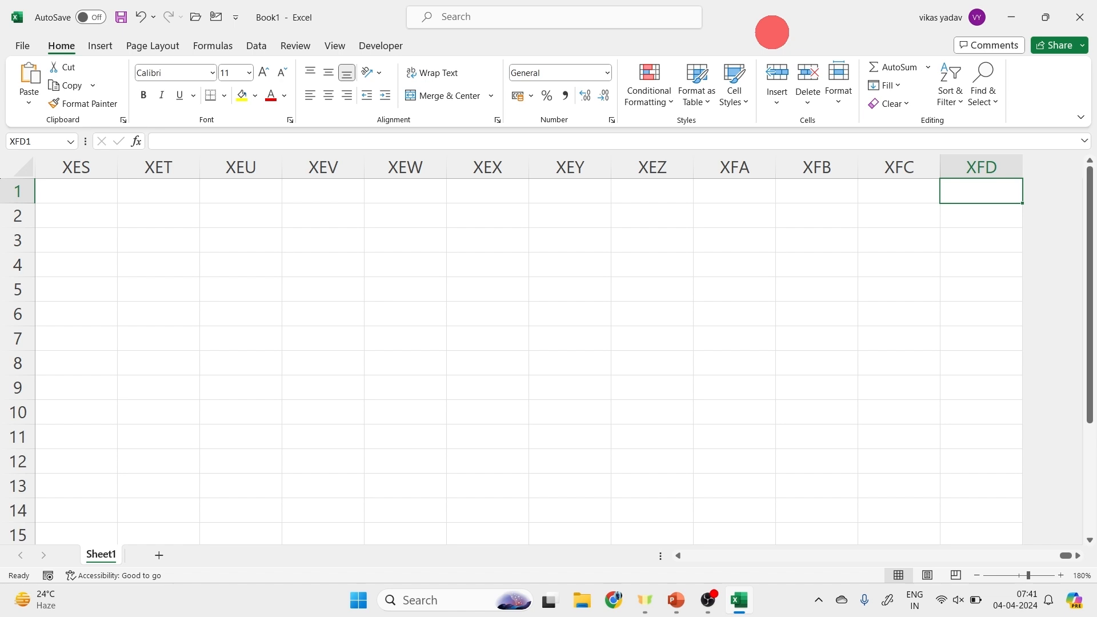
key("ctrl+Home")
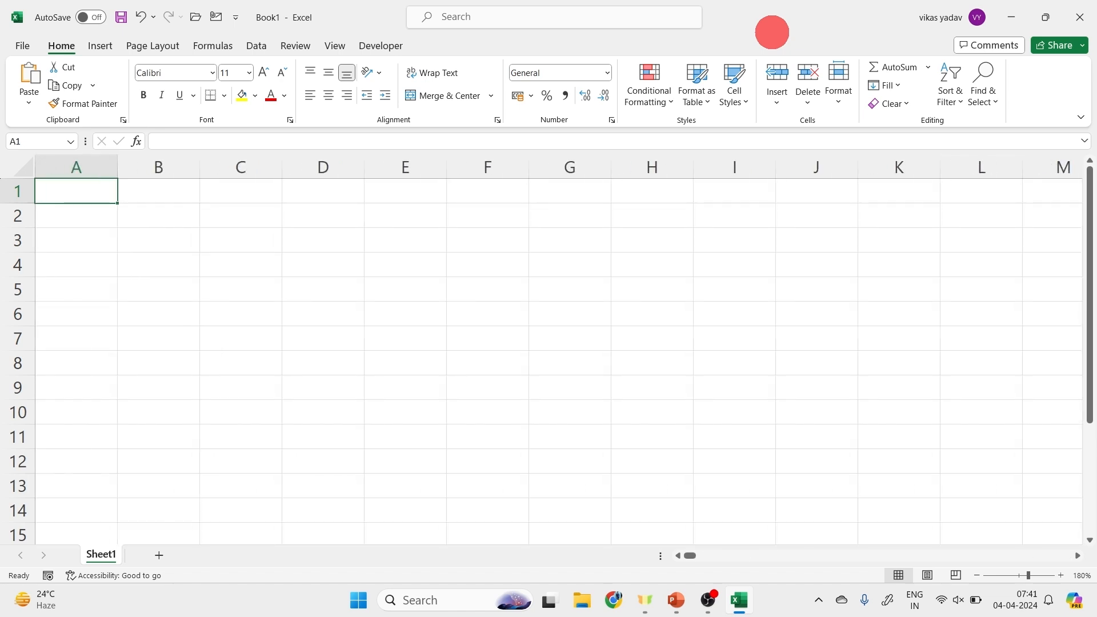
Enter the header "name" in A1 and the entries a, b, c, d and e beneath it
type("name")
key("Return")
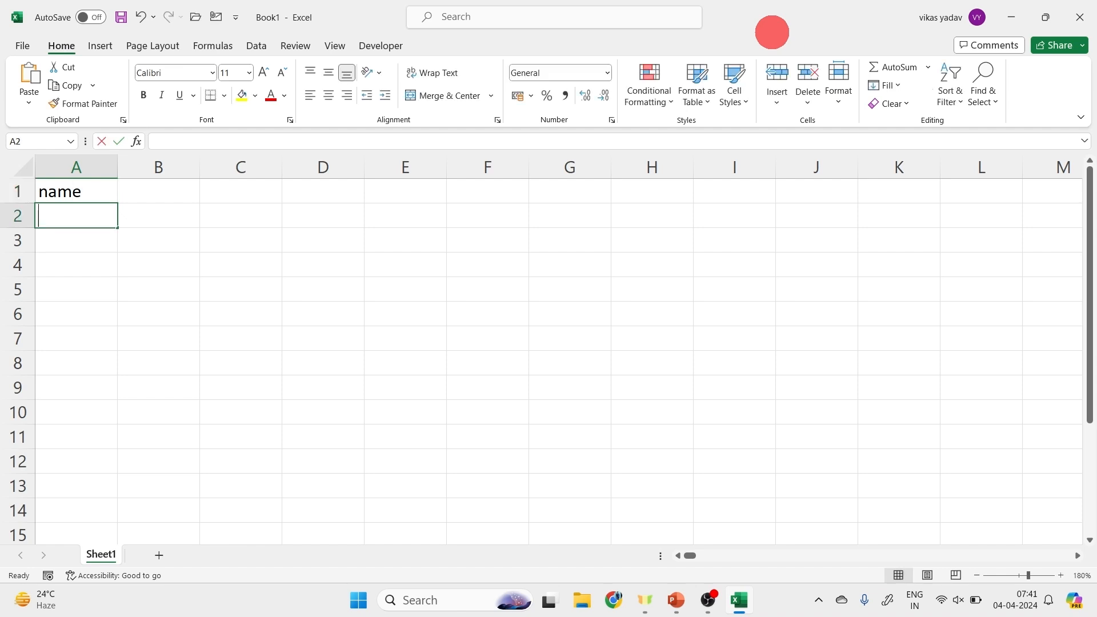
type("a b c d e")
Fill roll no with 1–5, marks 1 with 10, 20, 30, 40, 50, marks 2 with 15, 25, 35, 45, 65, and head column E "Total"
left_click(158, 191)
type("roll no")
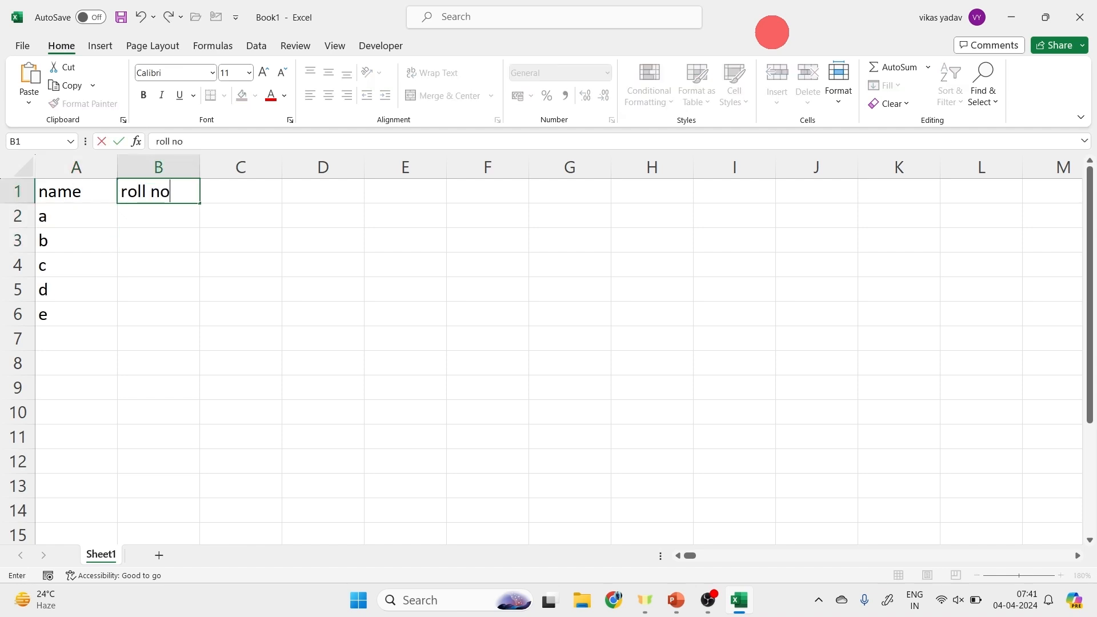
key("Return")
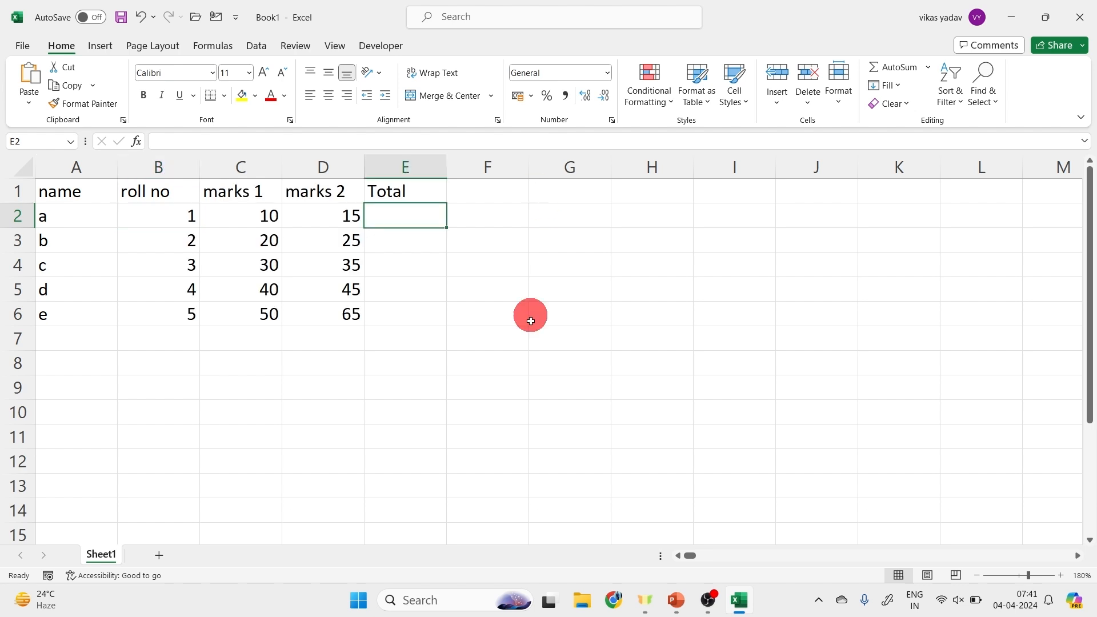
Zoom the sheet in to 230%
left_click(1061, 576)
left_click(1061, 575)
left_click(1061, 575)
left_click(1061, 575)
left_click(1061, 576)
scroll(751, 451, "left", 3)
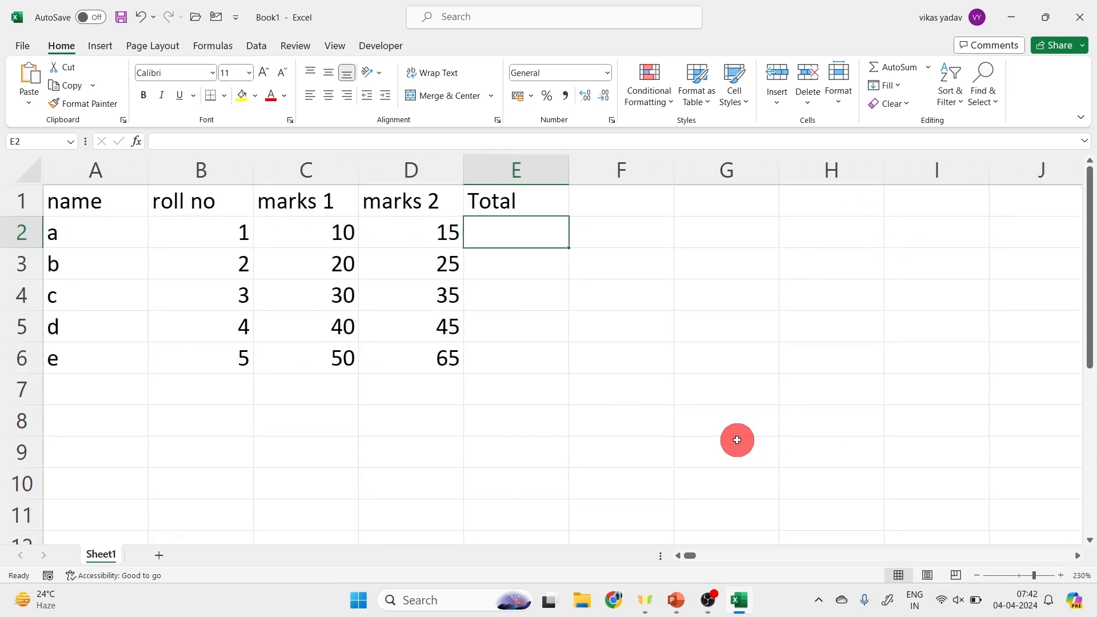
Select the block of cells B2:D7 starting from the first roll number
left_click(195, 223)
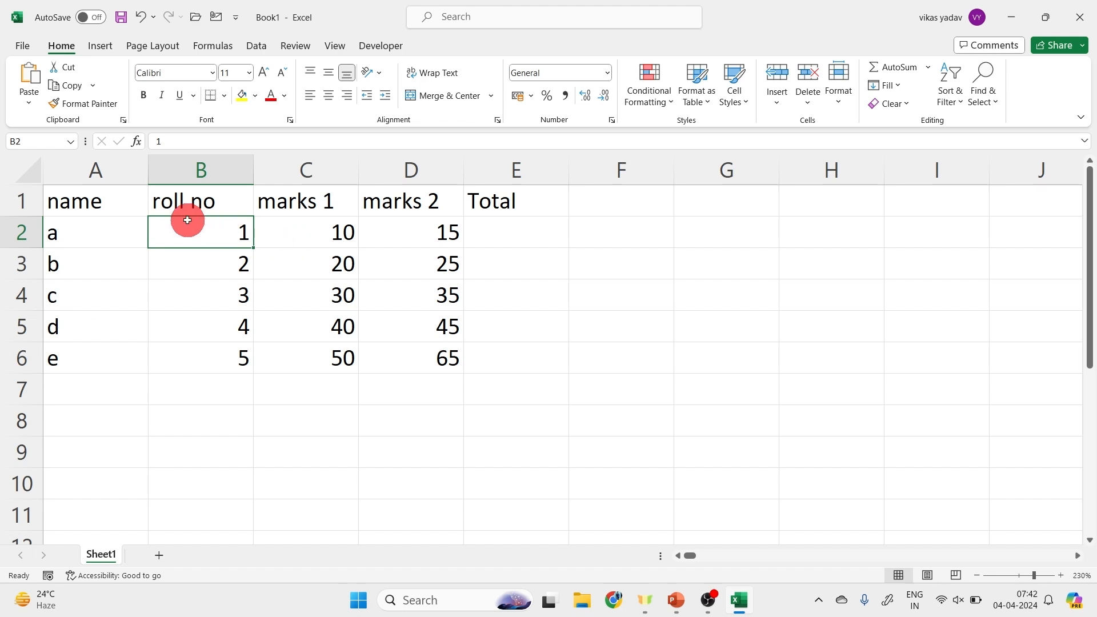
left_click_drag(192, 231, 439, 381)
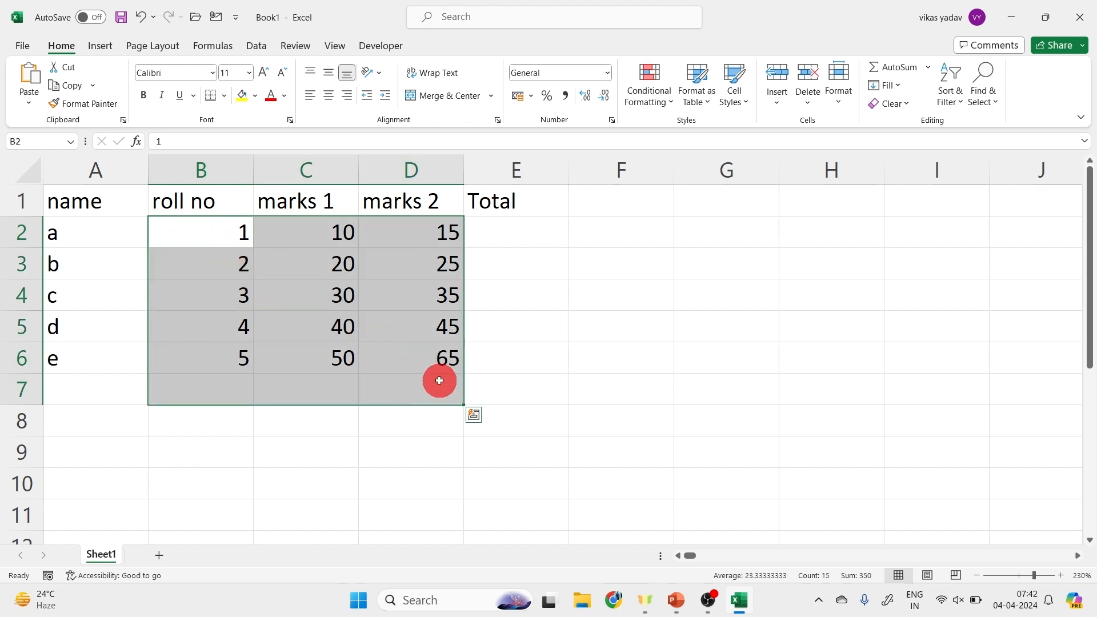
Try moving cell B2 to D9 and filling B2 down to B6, undoing each change
left_click(210, 233)
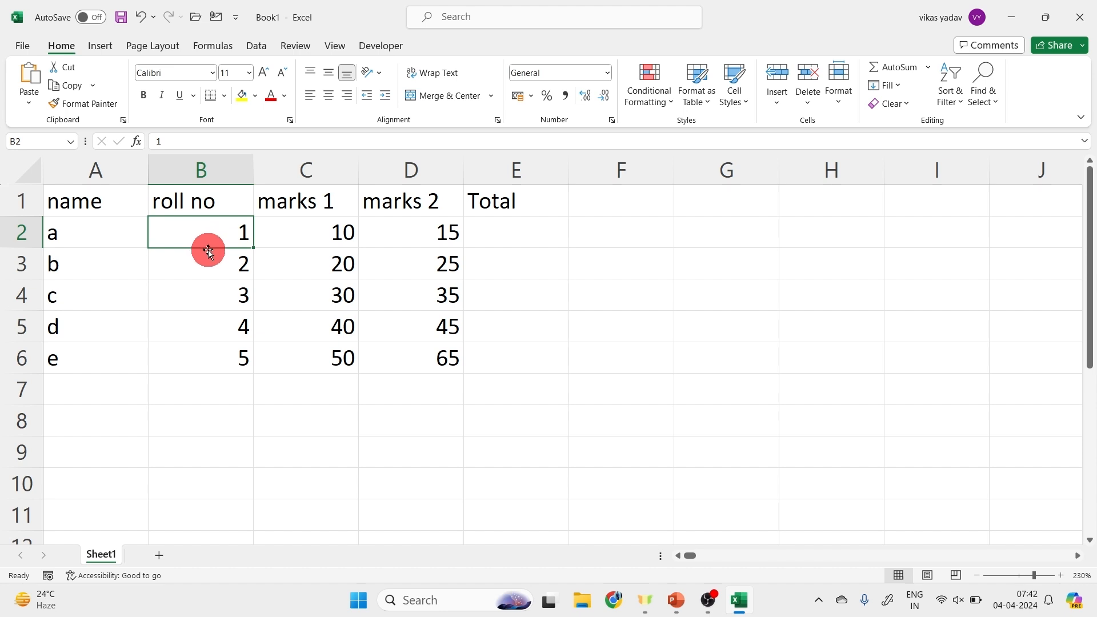
left_click_drag(208, 252, 443, 453)
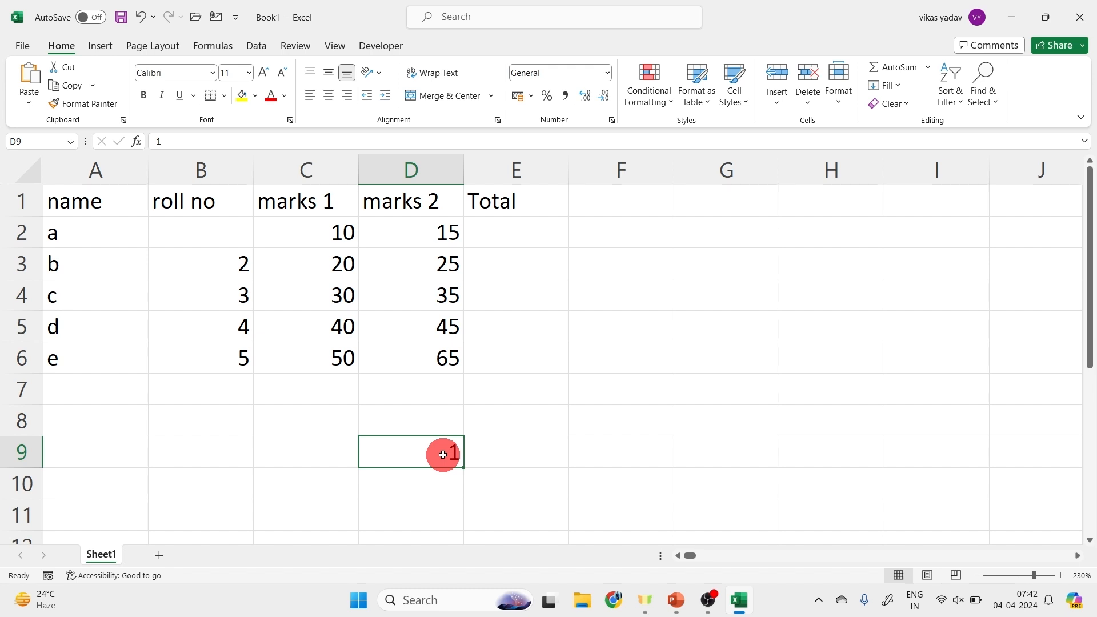
key("ctrl+z")
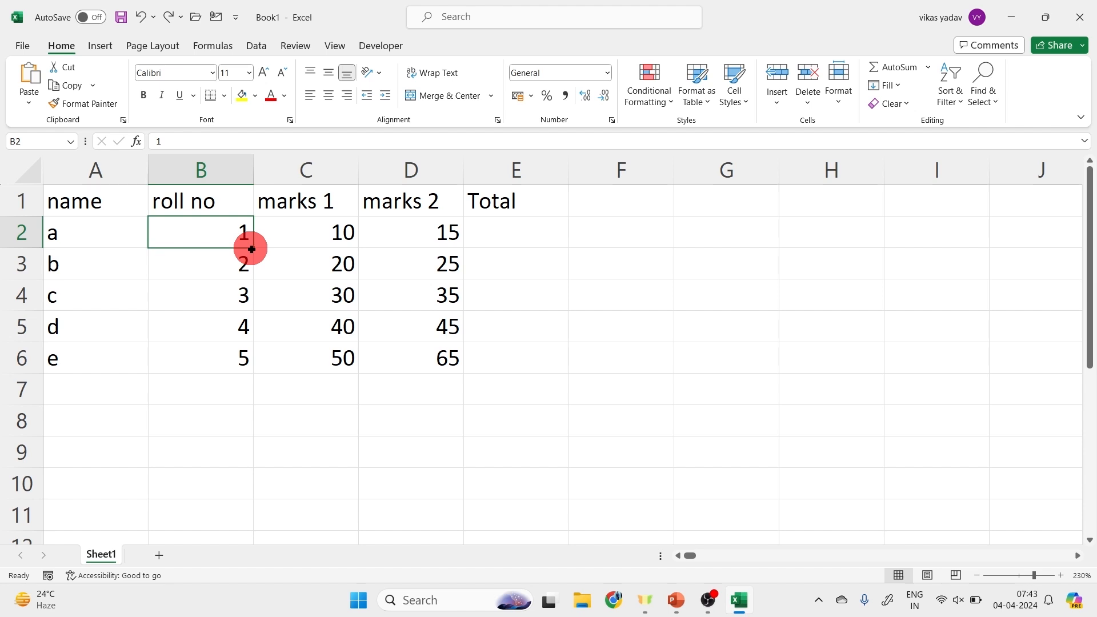
left_click_drag(252, 248, 254, 363)
key("ctrl+z")
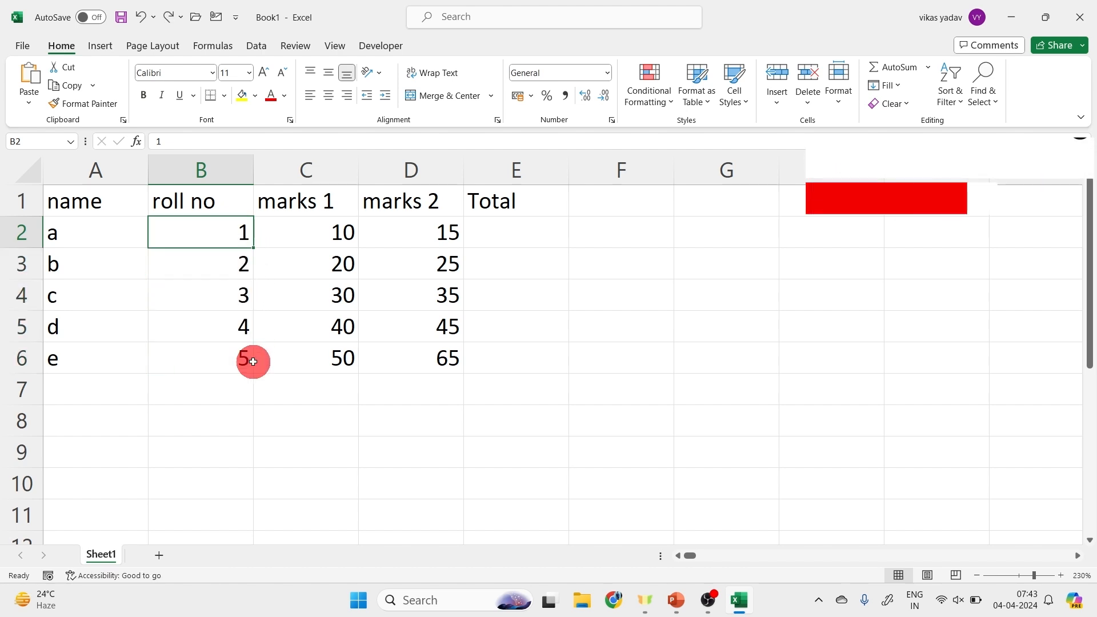
Select cell E2, and sketch the thick cross pointer beneath it with an arrow to the label "Select"
left_click(542, 229)
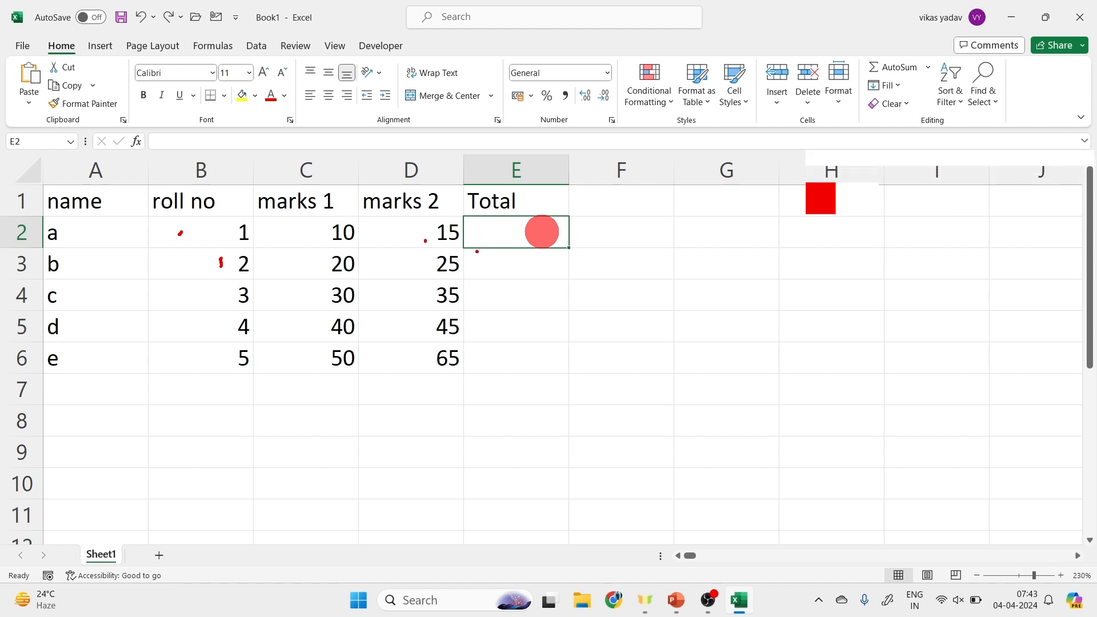
mouse_move(477, 251)
left_mouse_down()
mouse_move(516, 266)
mouse_move(496, 298)
mouse_move(480, 301)
mouse_move(475, 263)
left_mouse_up()
left_click_drag(553, 294, 571, 297)
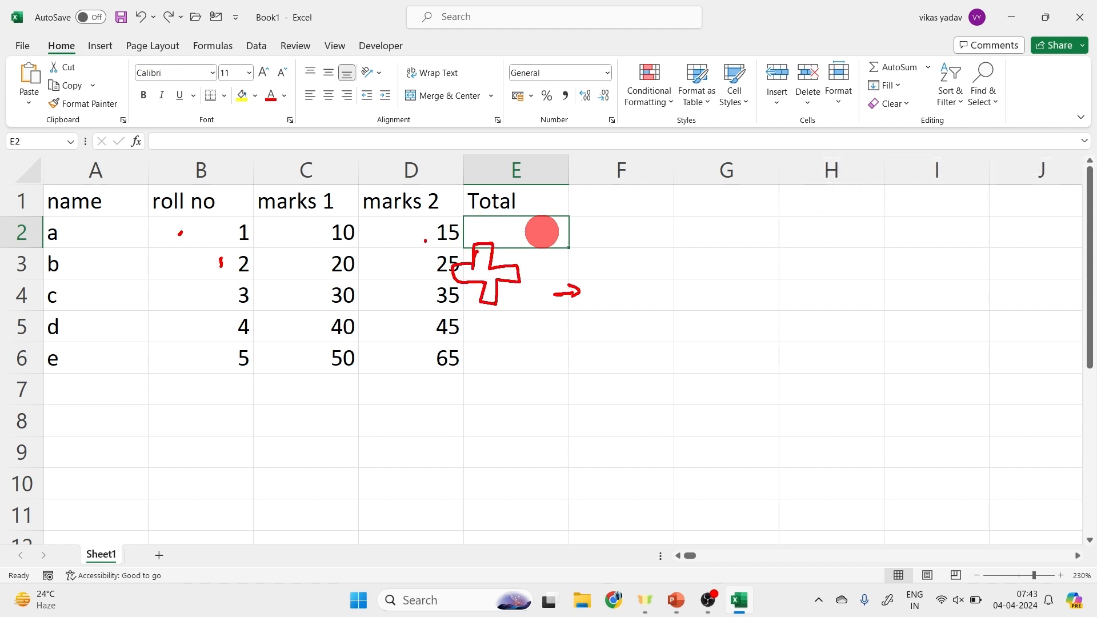
mouse_move(618, 258)
left_mouse_down()
mouse_move(631, 289)
mouse_move(684, 291)
mouse_move(717, 269)
mouse_move(728, 293)
left_mouse_up()
Sketch the four-headed arrow pointer beneath the cross with an arrow to the label "Move/Shifting"
left_click(488, 392)
mouse_move(505, 341)
left_mouse_down()
mouse_move(500, 401)
mouse_move(513, 391)
mouse_move(515, 347)
mouse_move(537, 367)
left_mouse_up()
left_click_drag(461, 356, 470, 375)
mouse_move(603, 360)
left_mouse_down()
mouse_move(637, 360)
mouse_move(630, 369)
mouse_move(664, 346)
mouse_move(662, 360)
mouse_move(696, 360)
left_mouse_up()
mouse_move(706, 348)
left_mouse_down()
mouse_move(745, 357)
mouse_move(755, 378)
left_mouse_up()
left_click_drag(800, 346, 783, 368)
mouse_move(812, 340)
left_mouse_down()
mouse_move(807, 354)
mouse_move(834, 368)
mouse_move(925, 351)
left_mouse_up()
left_click(898, 336)
Sketch the thin plus pointer with an arrow to the underlined label "drag", and clear all the annotations
left_click_drag(330, 439, 338, 439)
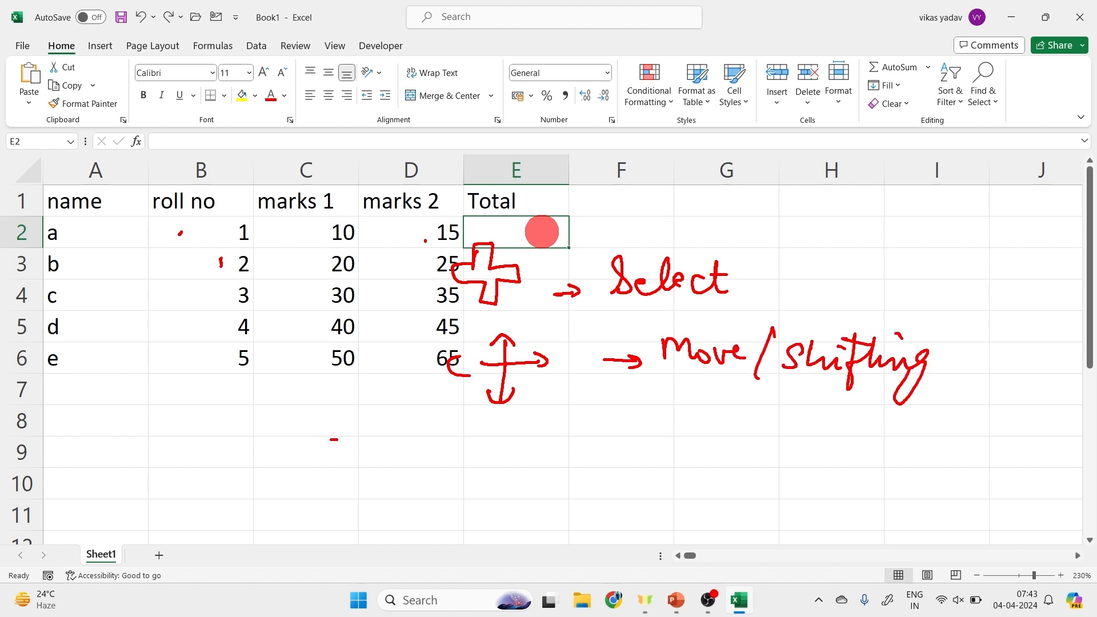
left_click_drag(409, 453, 470, 455)
left_click_drag(440, 435, 438, 480)
left_click(574, 449)
mouse_move(534, 465)
left_mouse_down()
mouse_move(586, 460)
mouse_move(573, 468)
left_mouse_up()
mouse_move(647, 440)
left_mouse_down()
mouse_move(633, 456)
mouse_move(650, 457)
left_mouse_up()
left_click_drag(657, 457, 753, 438)
left_click_drag(614, 473, 721, 469)
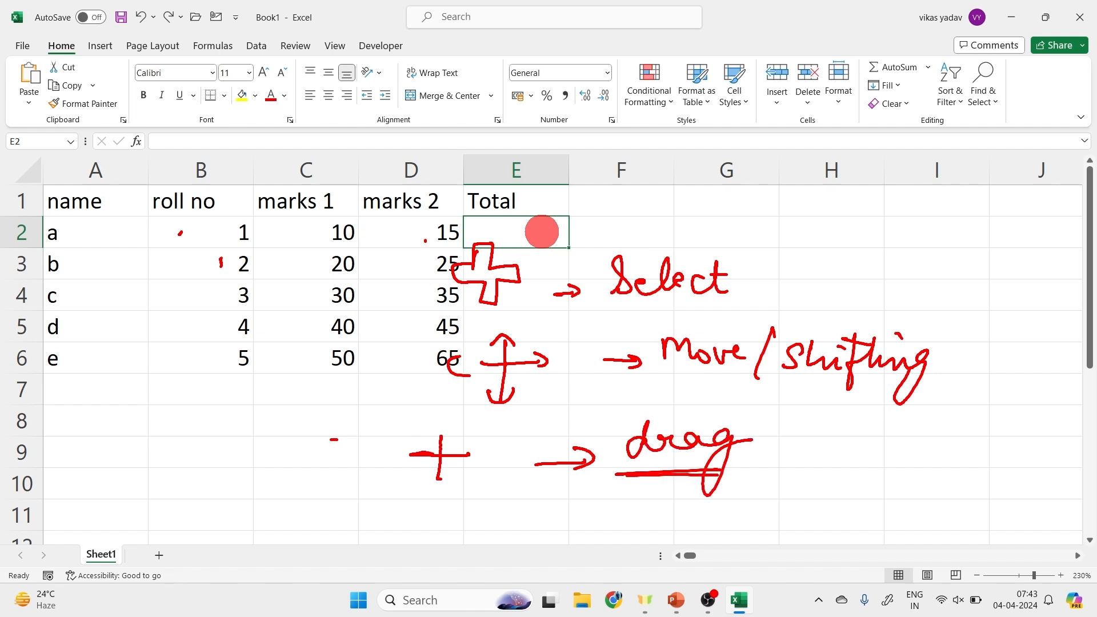
key("Escape")
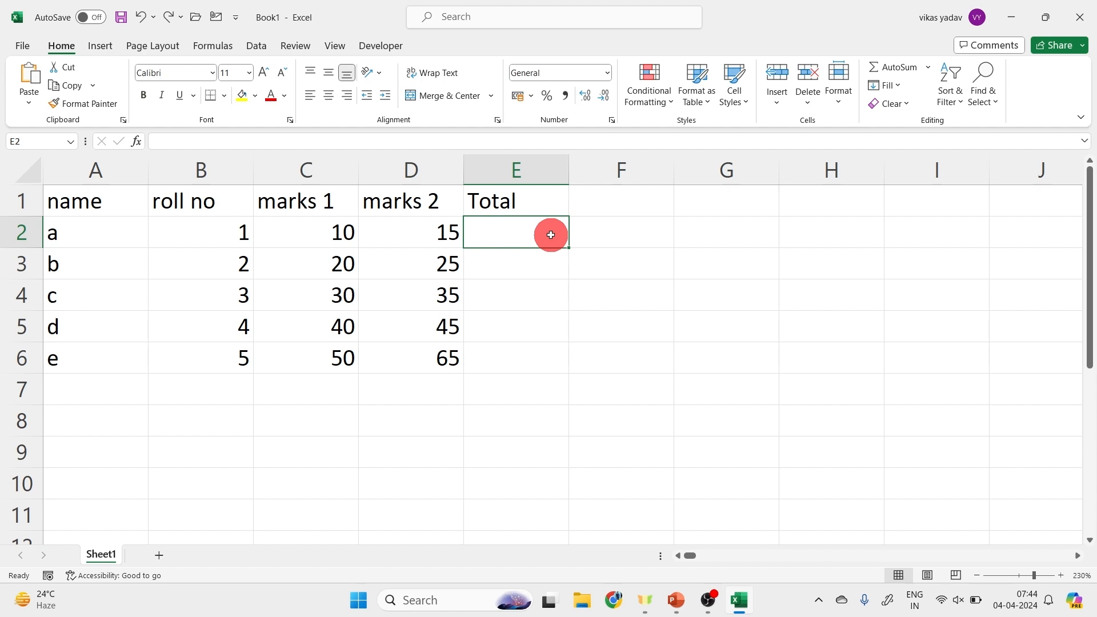
Total the first student's two marks in cell E2 with the formula =C2+D2
type("=")
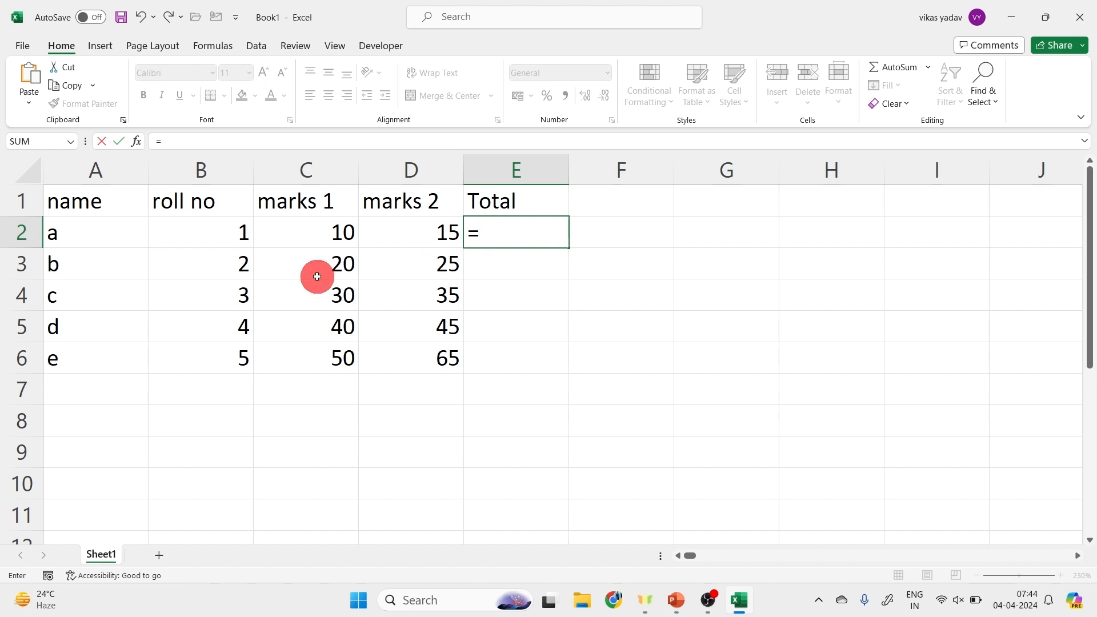
left_click(316, 221)
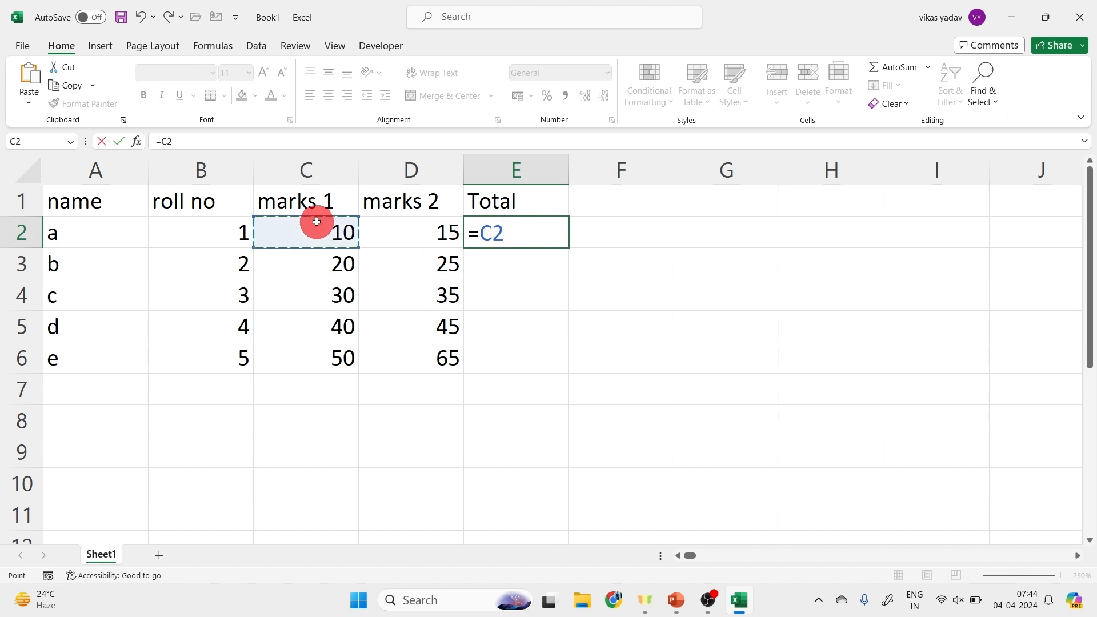
type("+")
left_click(375, 228)
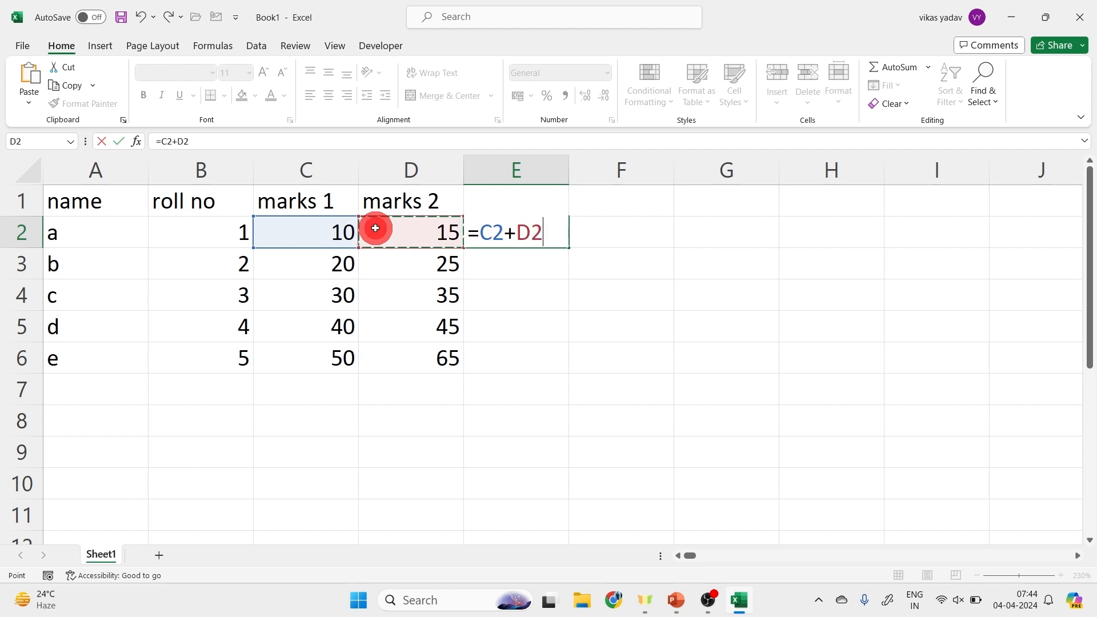
key("Return")
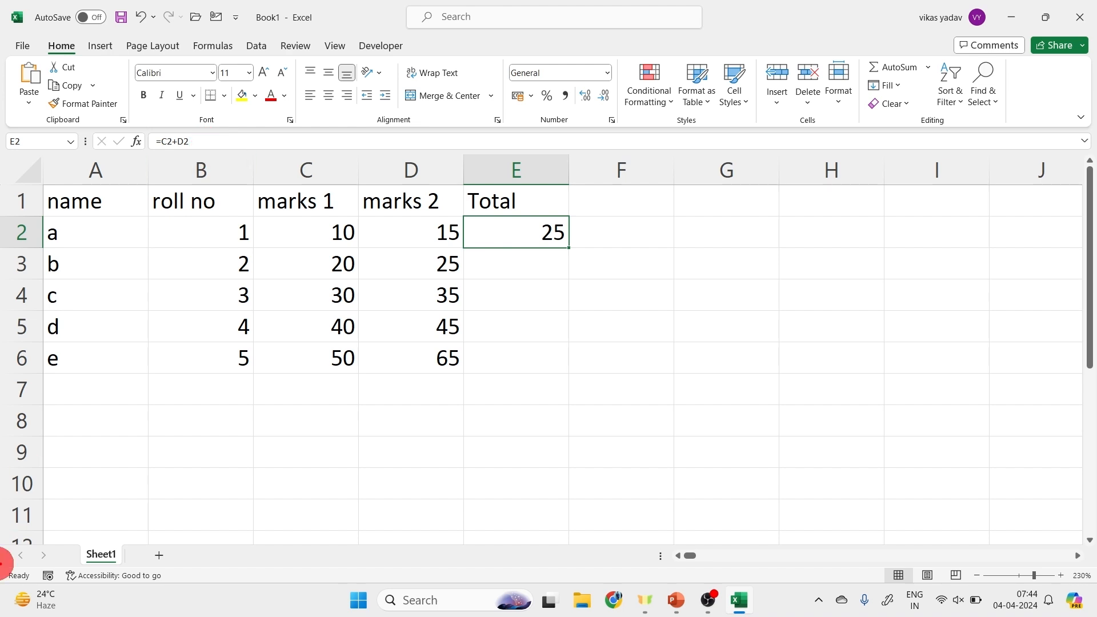
Sketch a short shortcut note beneath the table, and open E2's formula for review
left_click_drag(258, 368, 257, 418)
left_click_drag(245, 394, 268, 389)
left_click_drag(251, 372, 272, 364)
left_click_drag(285, 378, 313, 404)
key("F2")
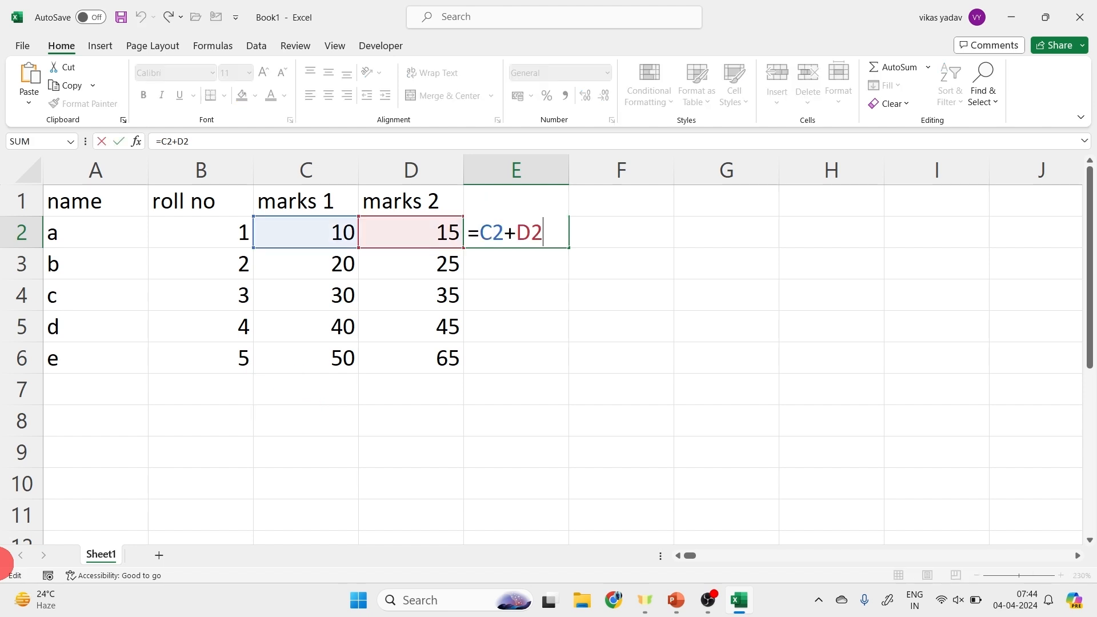
key("Return")
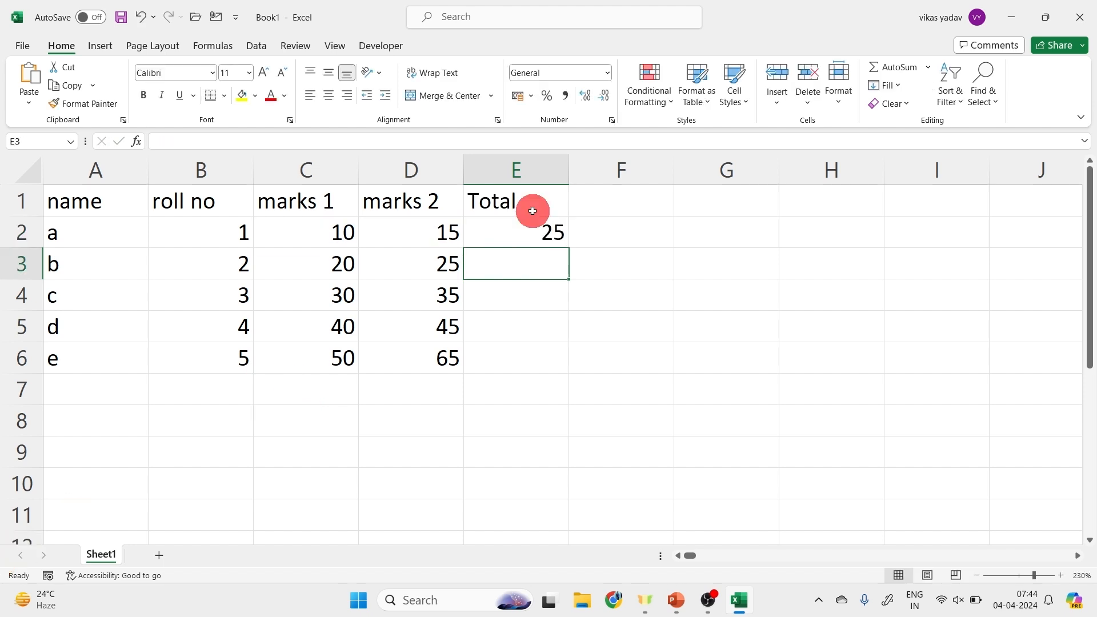
Total the second student's marks in cell E3 with =SUM(C3,D3), listing the two cells separately
type("=sum")
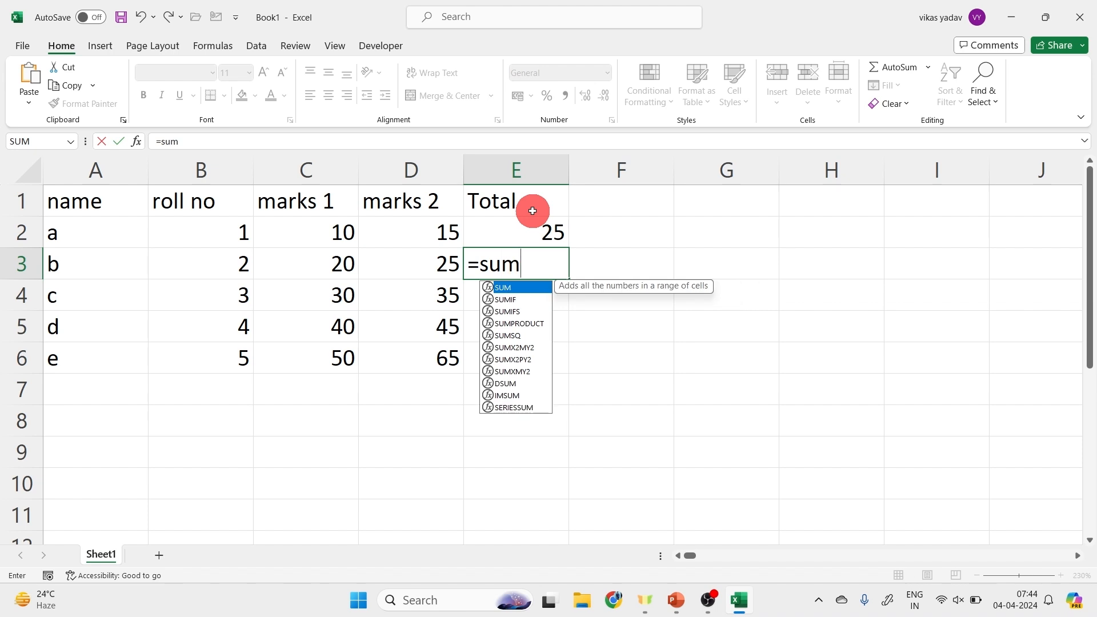
key("Tab")
left_click(338, 263)
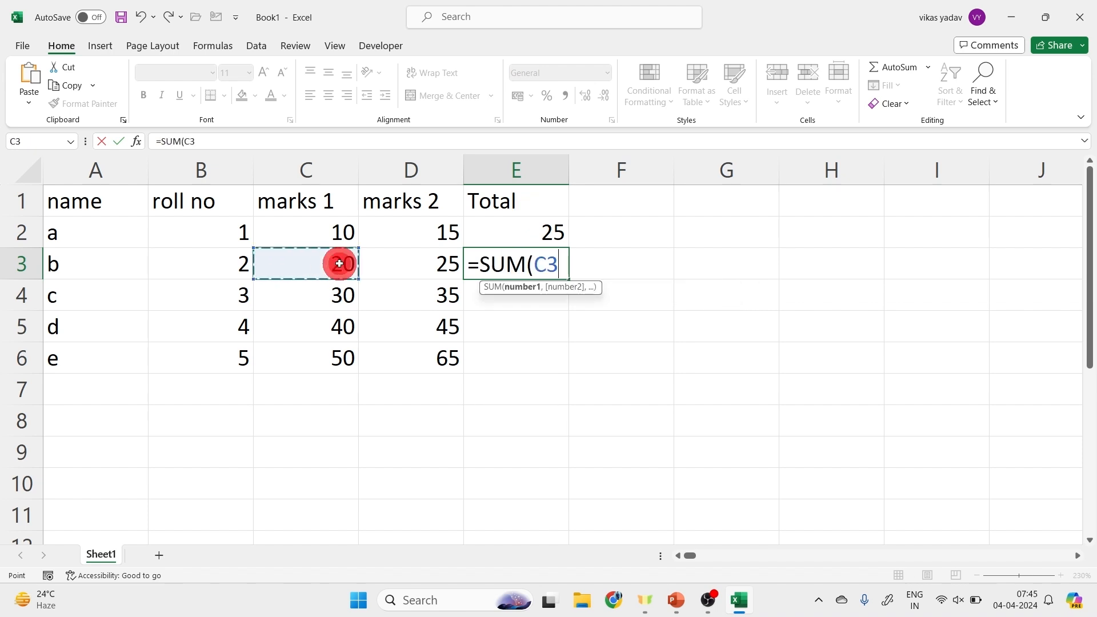
type(",")
left_click(395, 262)
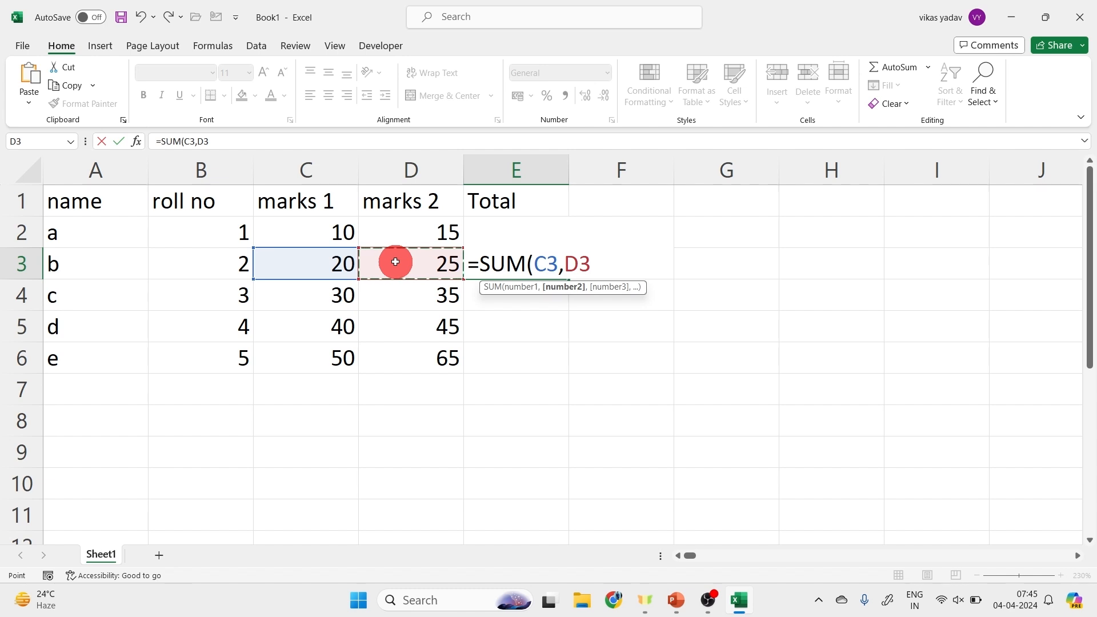
type(")")
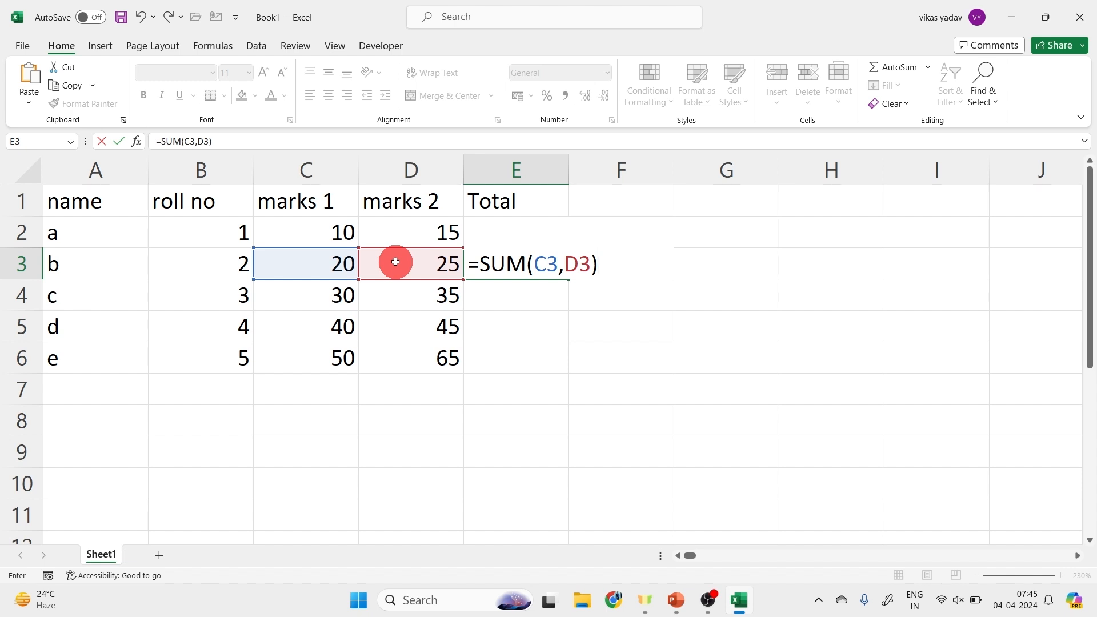
key("Return")
Total the third student's marks in cell E4 with the range formula =SUM(C4:D4)
type("=sum")
key("Tab")
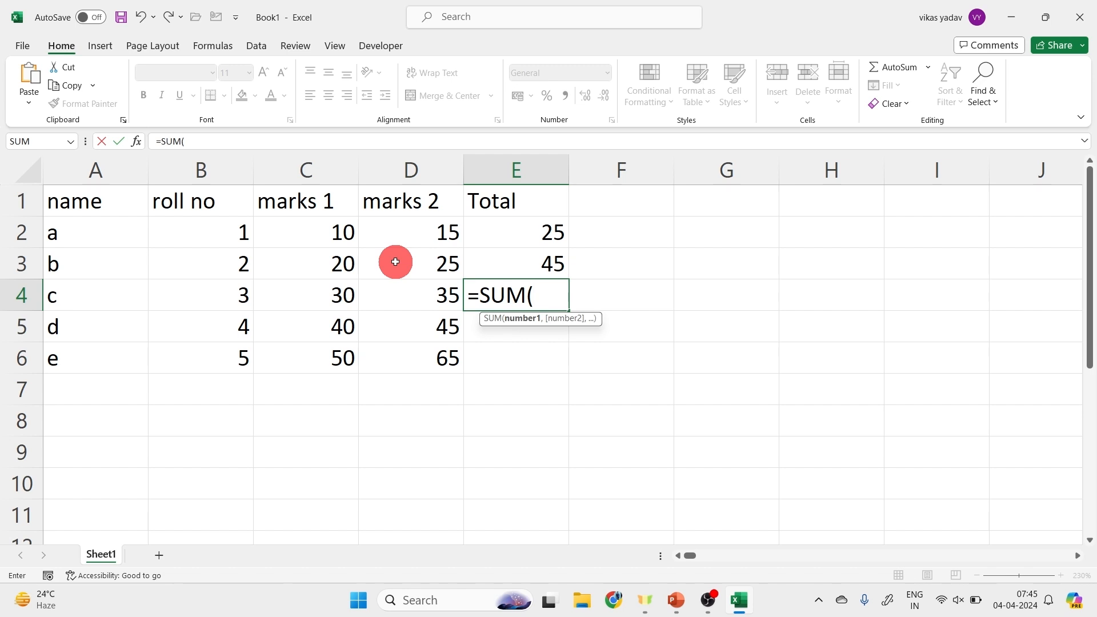
left_click(333, 302)
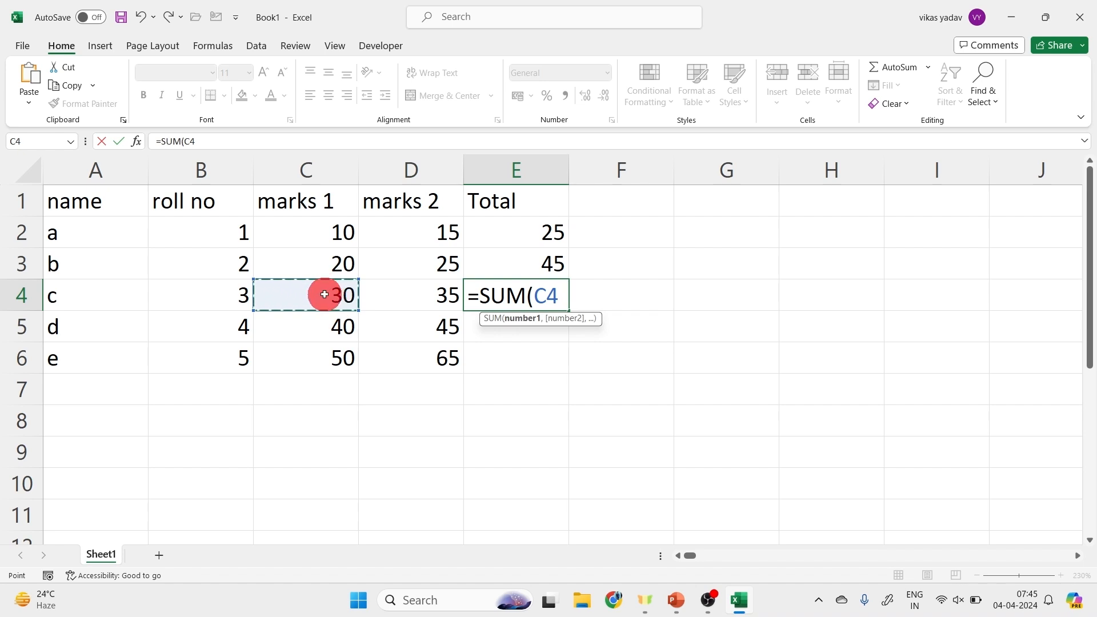
left_click_drag(324, 294, 380, 291)
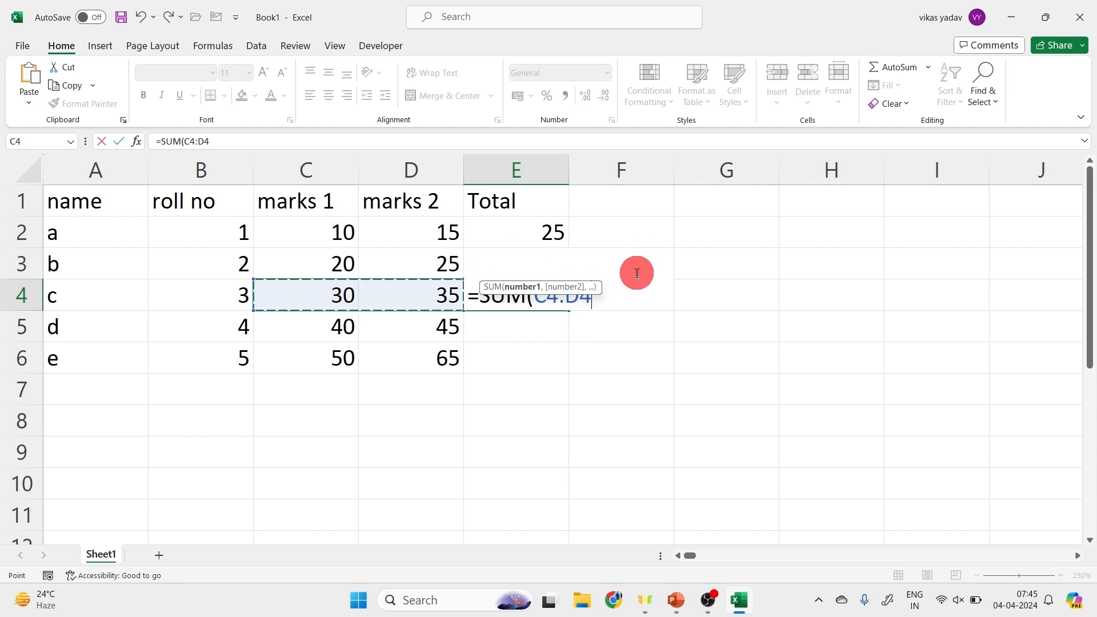
type(")")
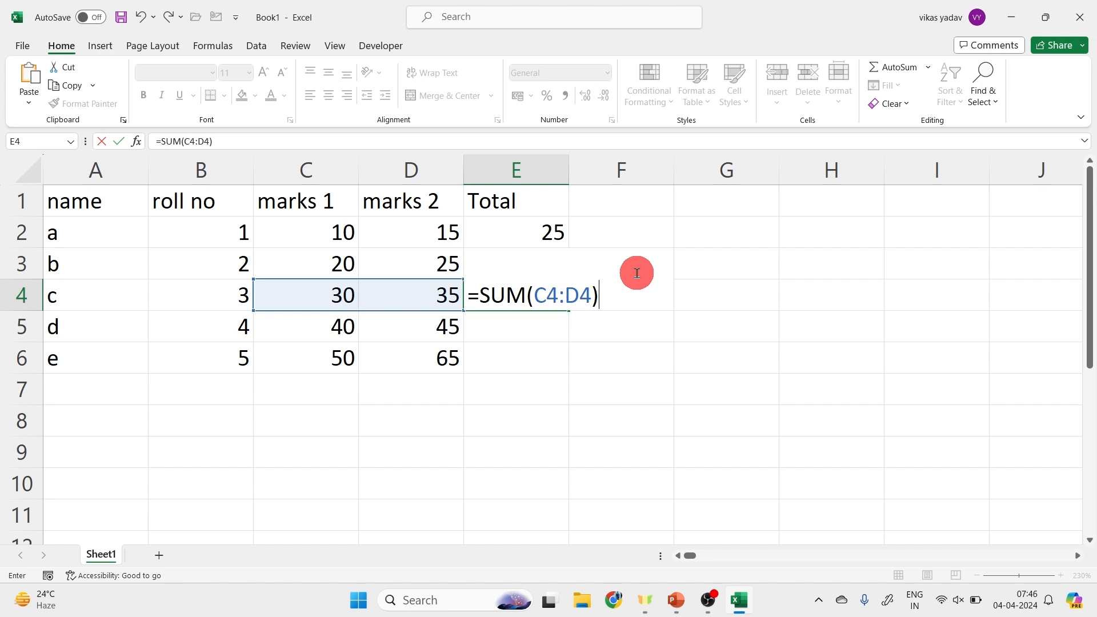
key("Return")
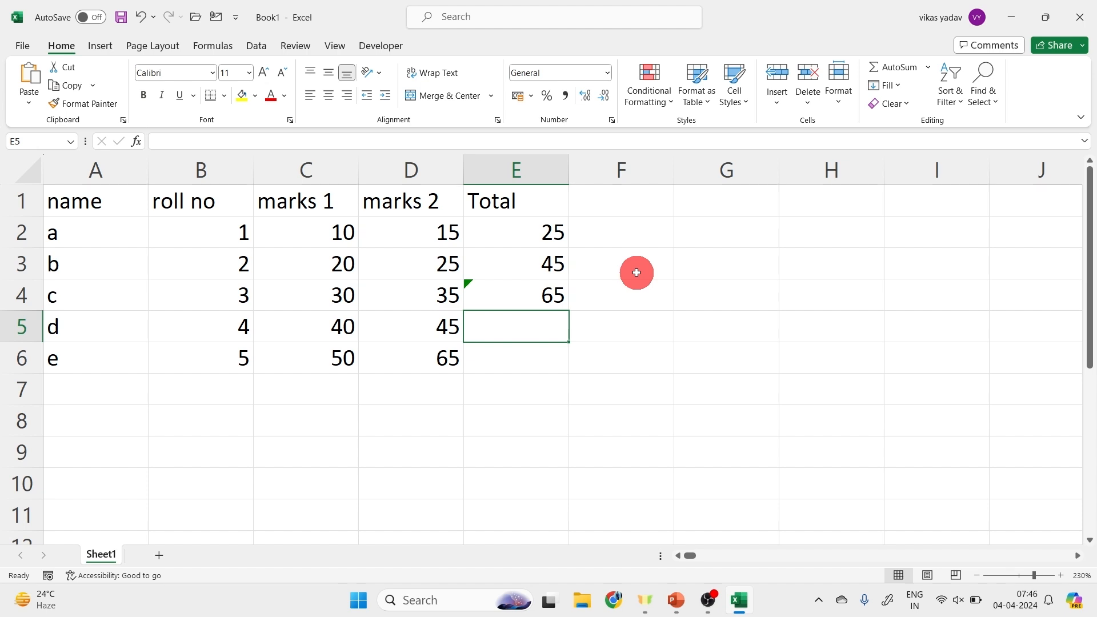
Insert an AutoSum of E2:E4 in cell E5, and replace E2's formula with an AutoSum of B2:D2
key("alt+equal")
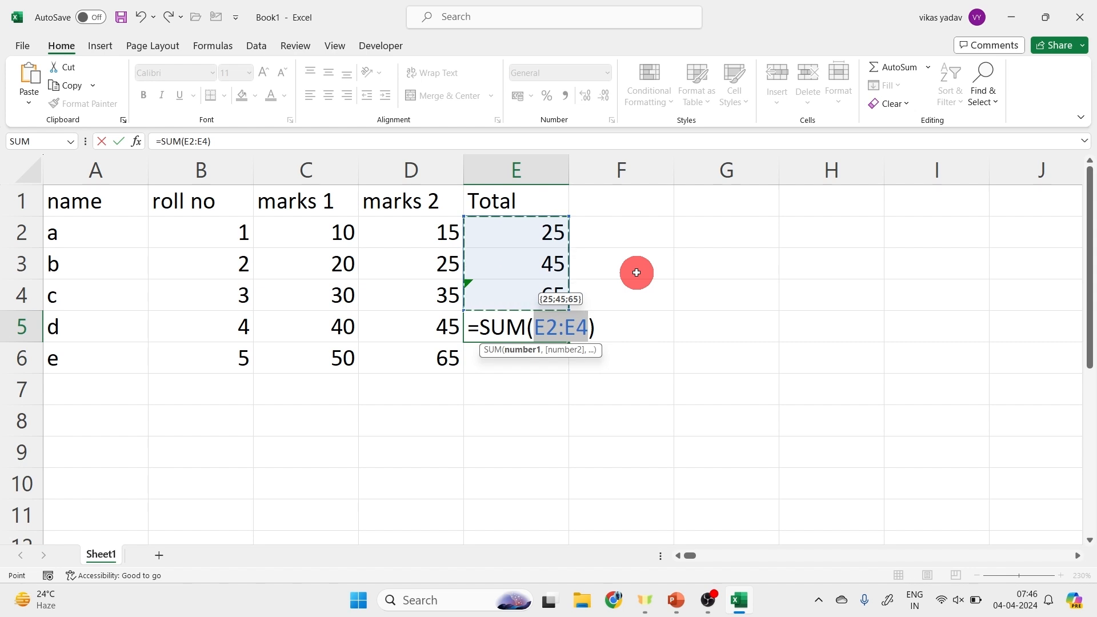
key("Return")
key("Up")
key("Up")
key("Up")
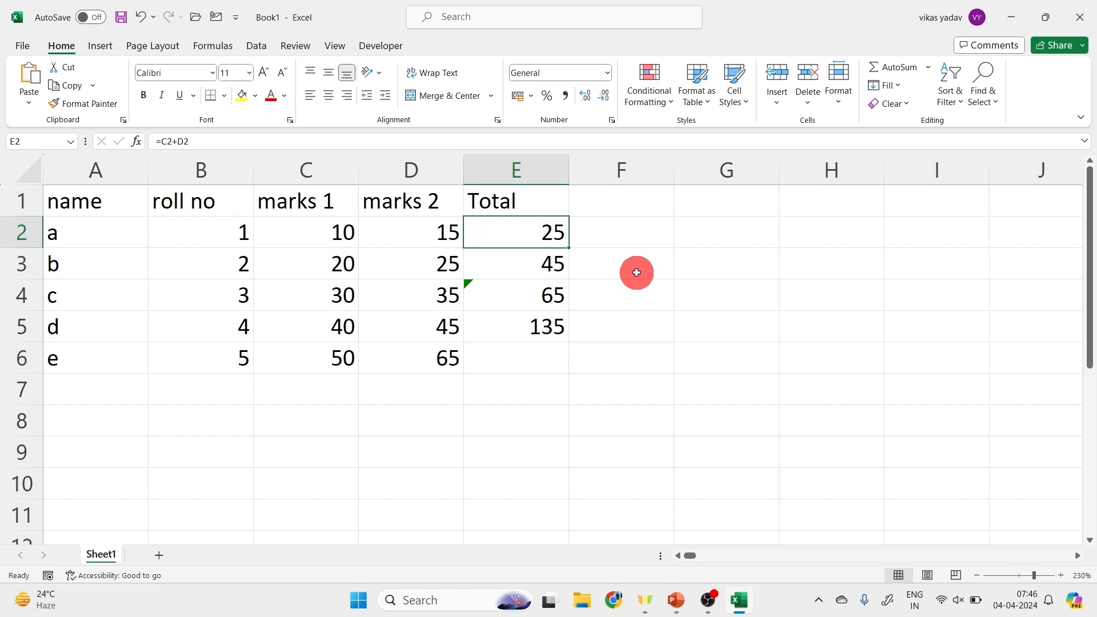
key("Delete")
key("alt+equal")
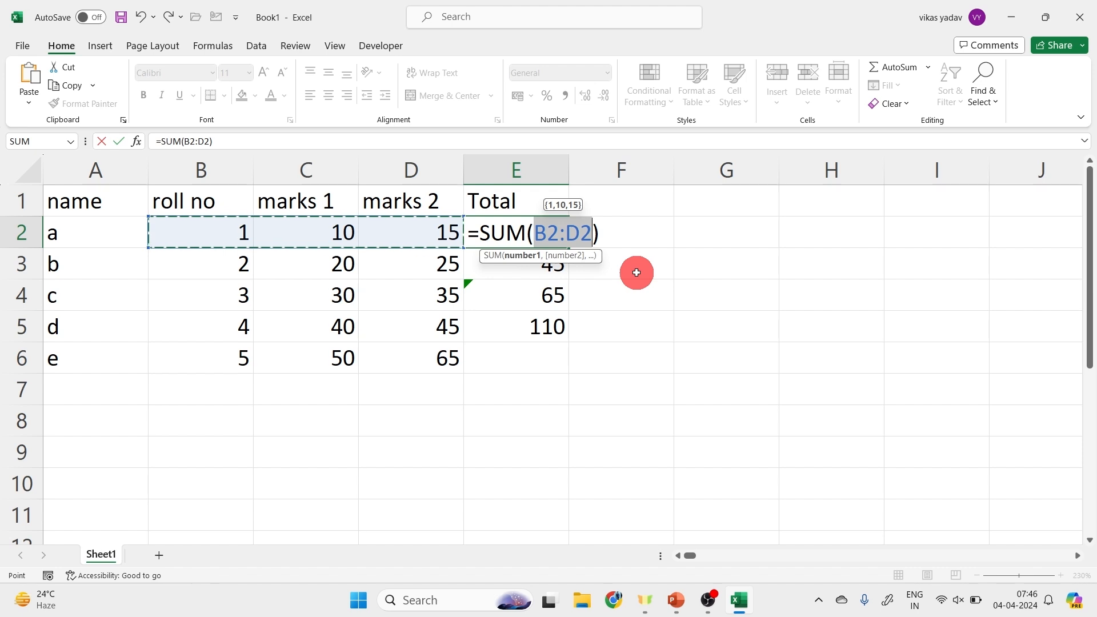
key("Return")
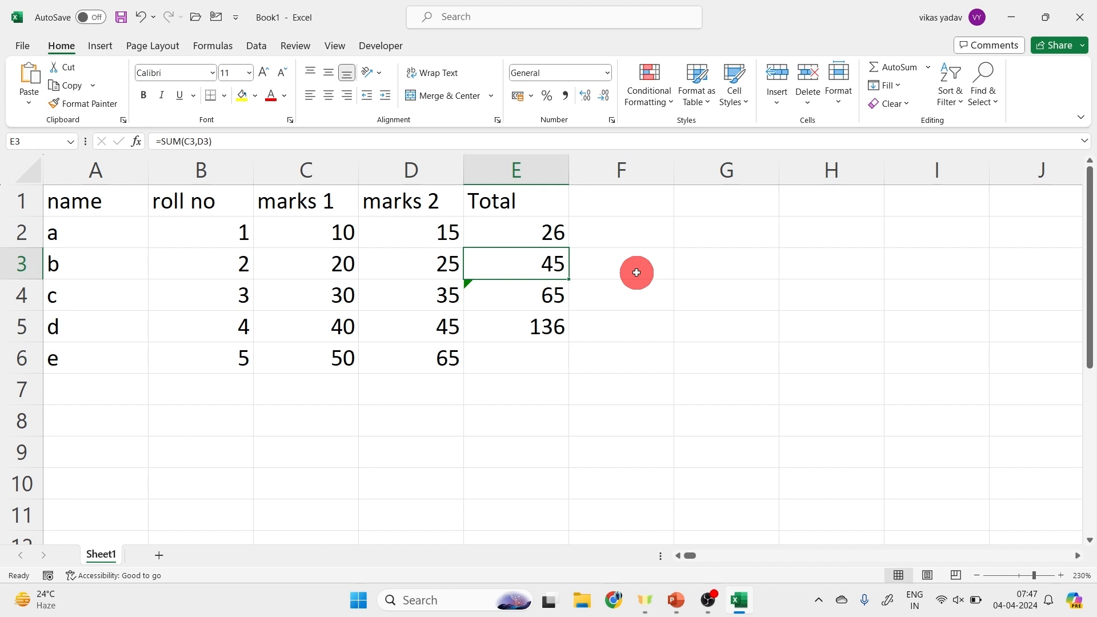
Review which cells the total formulas in E2, E3 and E4 refer to
left_click(556, 220)
double_click(554, 221)
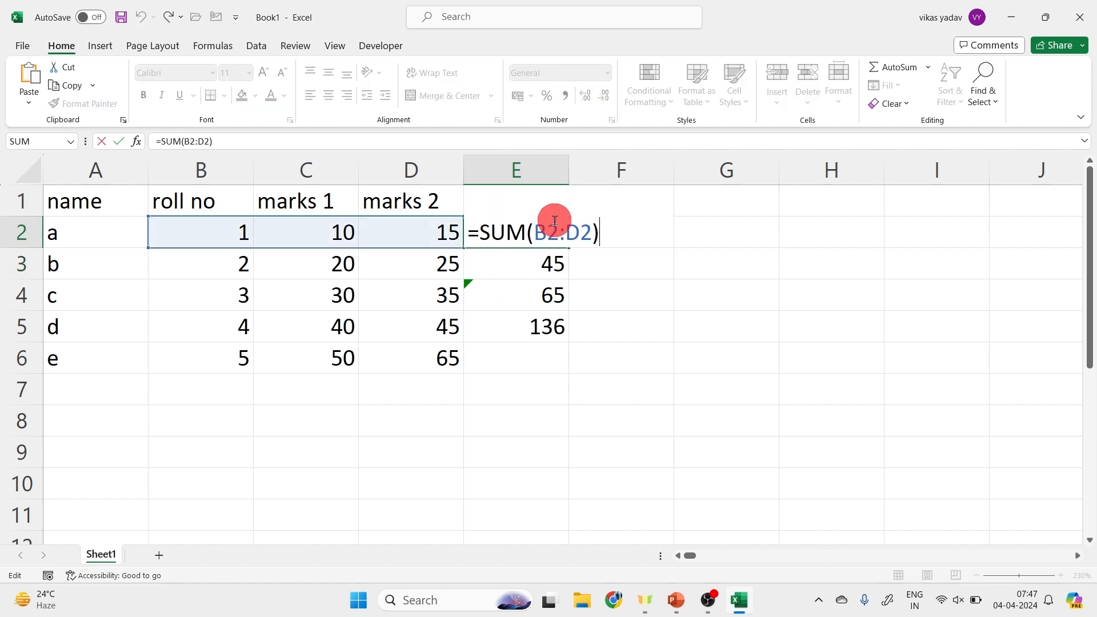
key("Return")
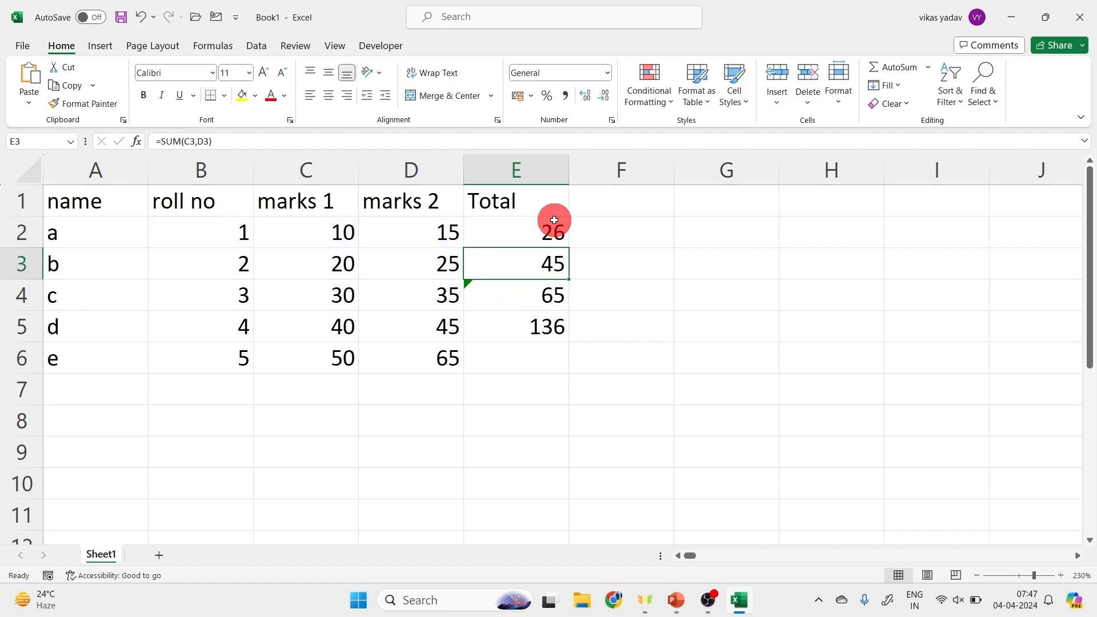
key("F2")
key("Return")
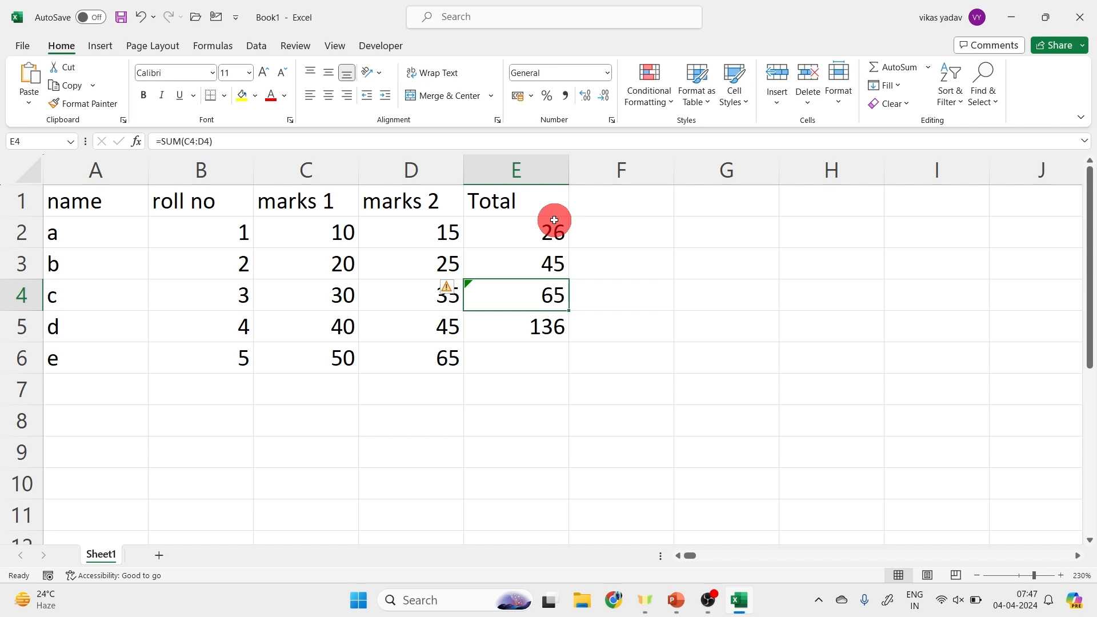
key("F2")
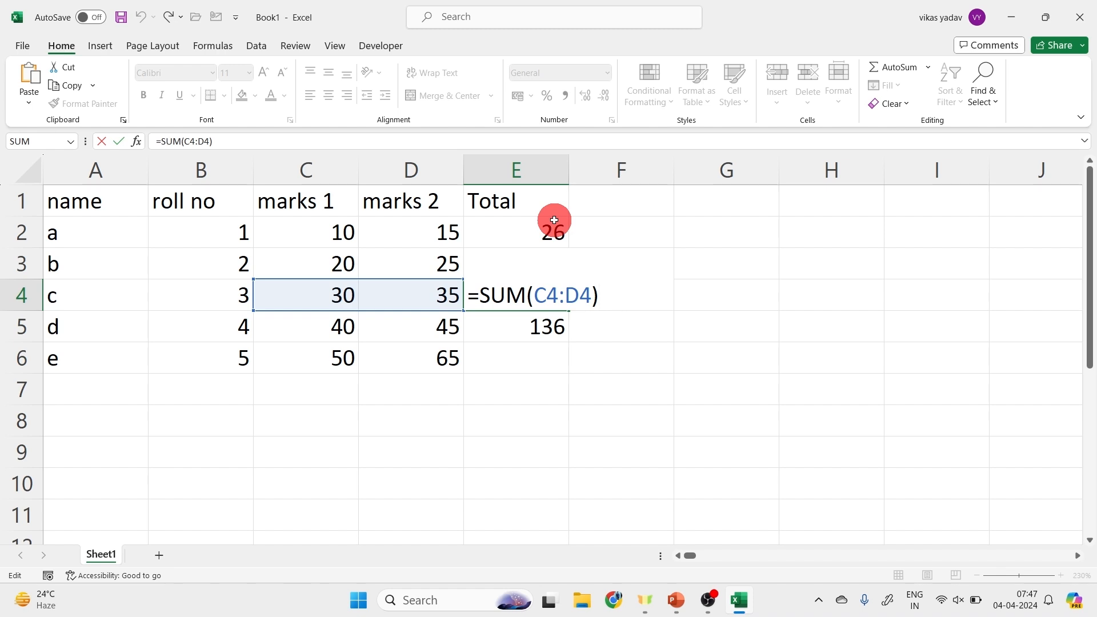
key("Return")
key("Up")
key("Up")
key("Down")
key("Down")
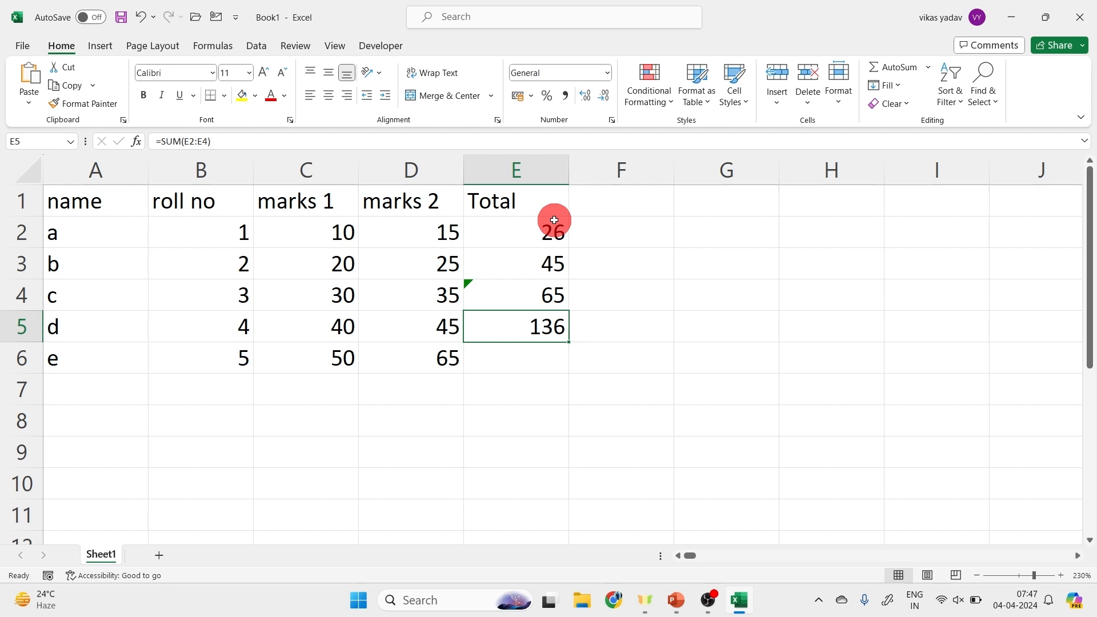
Sketch a comparison beneath the table with "formula" as "User create" and "function" as "Predefined", separated by a vertical line
left_click_drag(174, 455, 307, 434)
left_click_drag(371, 360, 354, 534)
mouse_move(451, 370)
left_mouse_down()
mouse_move(448, 437)
mouse_move(483, 393)
mouse_move(600, 380)
left_mouse_up()
left_click_drag(581, 346, 584, 351)
left_click_drag(573, 396, 443, 414)
left_click_drag(300, 443, 202, 483)
left_click_drag(131, 511, 300, 457)
mouse_move(407, 431)
left_mouse_down()
mouse_move(415, 449)
mouse_move(422, 437)
mouse_move(457, 435)
left_mouse_up()
mouse_move(466, 439)
left_mouse_down()
mouse_move(488, 434)
mouse_move(507, 463)
mouse_move(519, 428)
mouse_move(584, 432)
left_mouse_up()
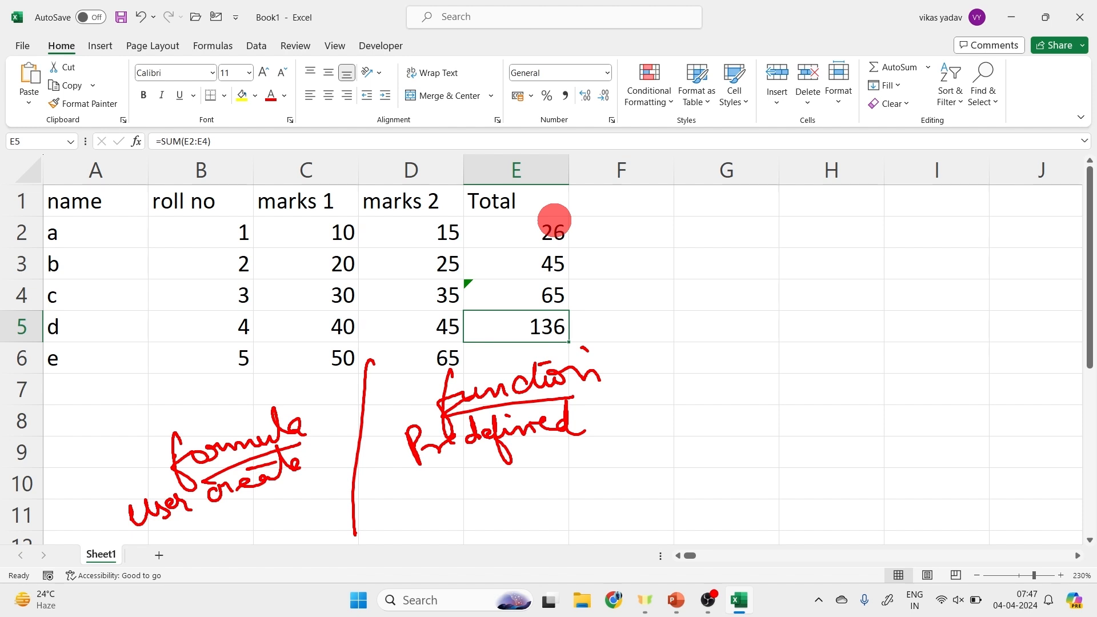
Handwrite the function examples "sum, Average, max, min" beneath "Predefined"
mouse_move(460, 489)
left_mouse_down()
mouse_move(450, 511)
mouse_move(522, 495)
left_mouse_up()
mouse_move(552, 488)
left_mouse_down()
mouse_move(654, 437)
mouse_move(854, 439)
mouse_move(870, 455)
left_mouse_up()
left_click_drag(867, 419, 869, 429)
left_click_drag(371, 512, 387, 508)
left_click_drag(240, 534, 246, 535)
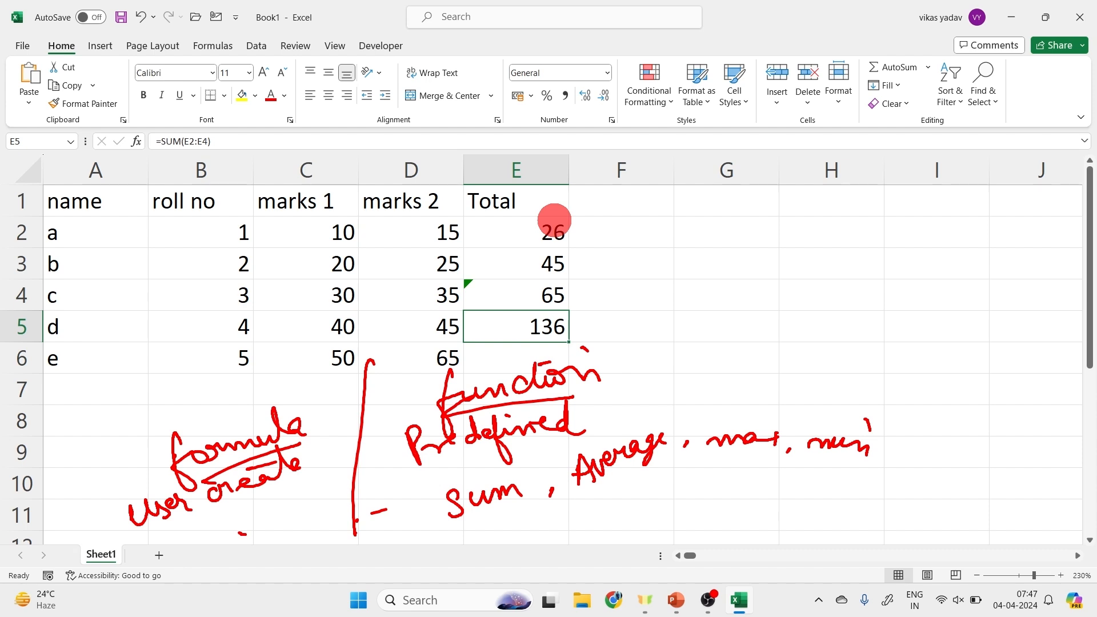
Handwrite the formula example "=D5+C5" beneath "User create" and circle it
left_click_drag(180, 531, 190, 527)
left_click_drag(180, 539, 240, 521)
left_click_drag(224, 508, 251, 516)
left_click_drag(246, 506, 295, 501)
mouse_move(316, 477)
left_mouse_down()
mouse_move(297, 500)
mouse_move(300, 546)
mouse_move(217, 579)
mouse_move(182, 532)
left_mouse_up()
Circle and mark the handwritten function examples, and clear all the annotations
mouse_move(420, 503)
left_mouse_down()
mouse_move(639, 500)
mouse_move(845, 423)
mouse_move(498, 440)
mouse_move(452, 508)
left_mouse_up()
left_click_drag(547, 514, 664, 504)
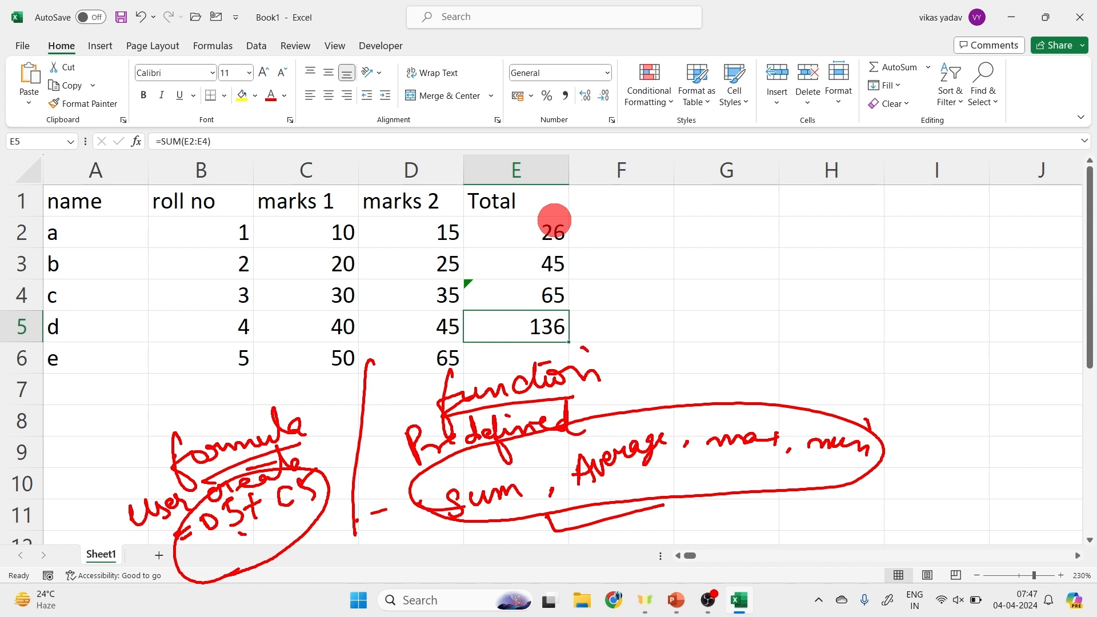
key("Escape")
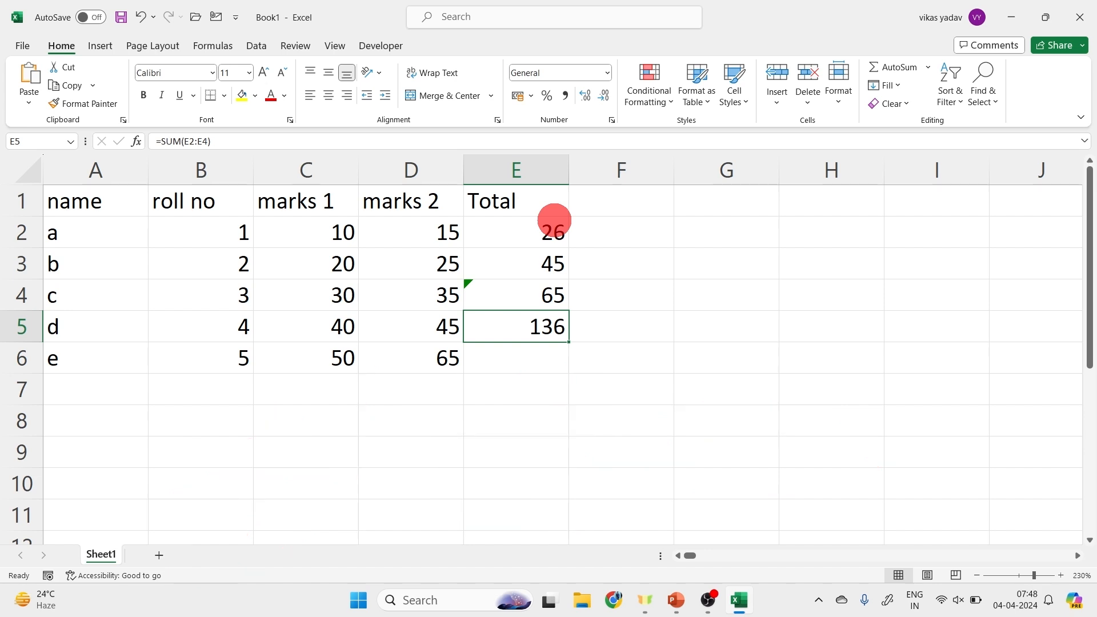
Open E5's formula for review, and replace the formula in E2 with =C2+D2
double_click(528, 311)
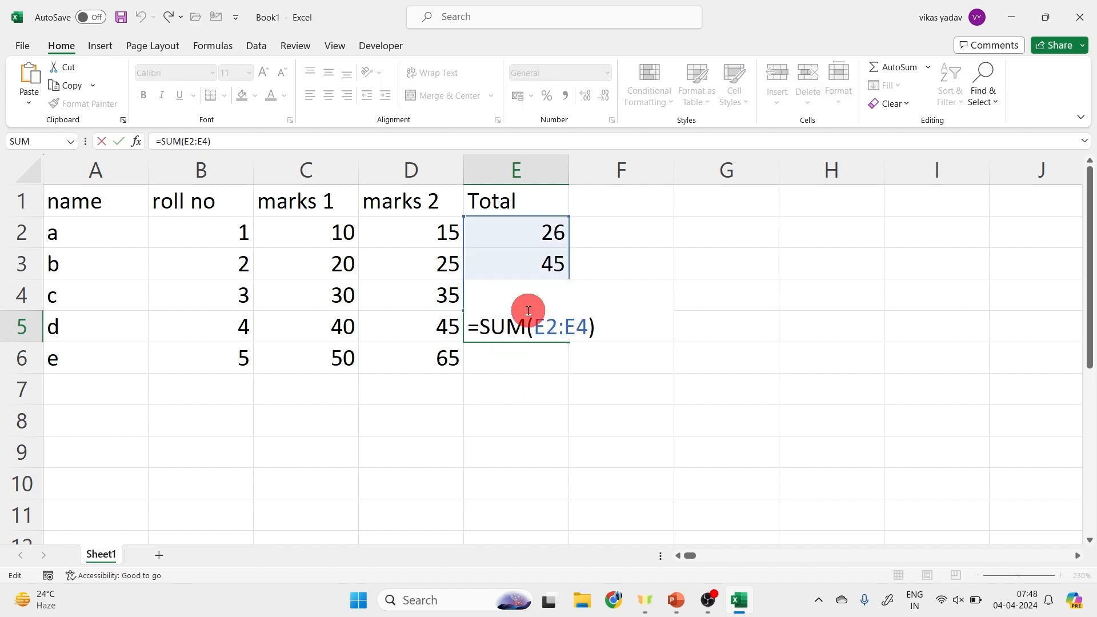
key("Return")
key("Up")
key("Up")
key("Up")
key("Up")
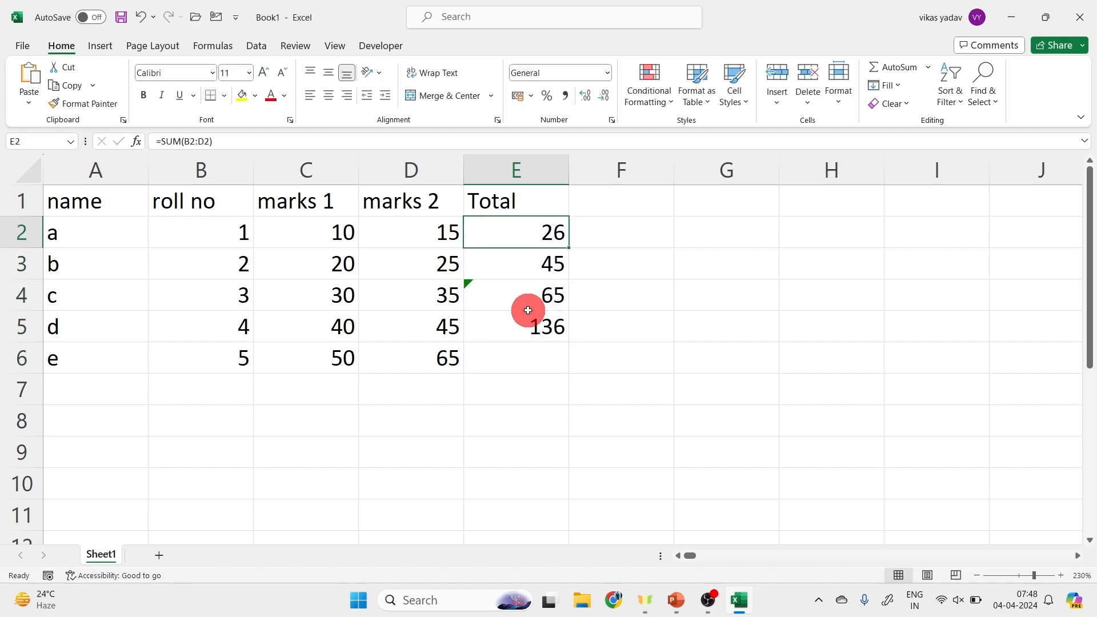
key("Delete")
type("=")
key("Left")
key("Left")
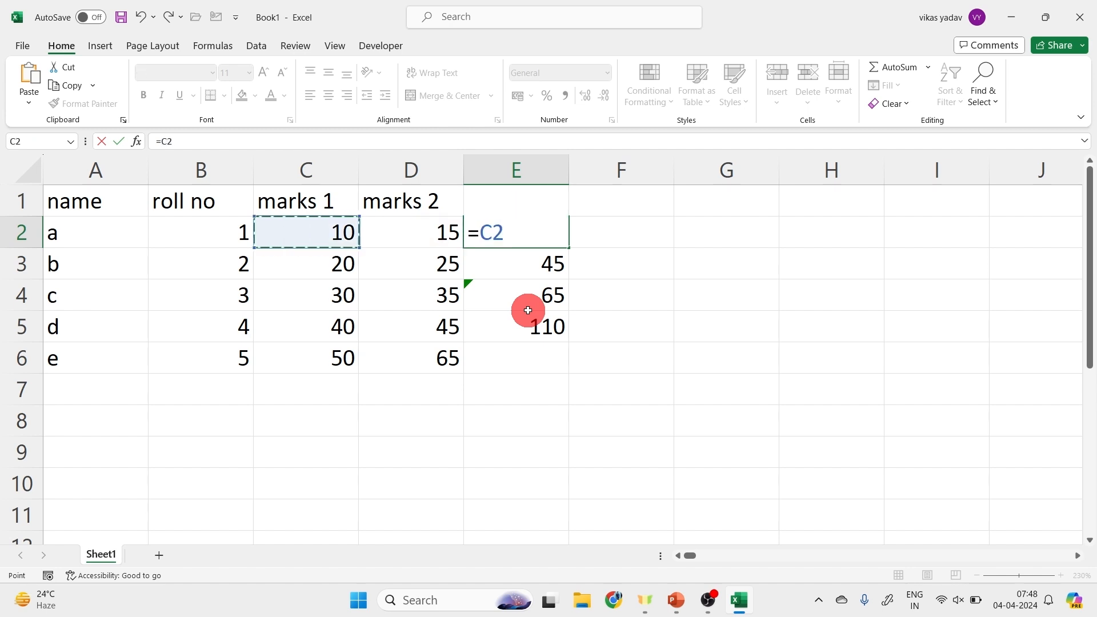
type("+")
key("Left")
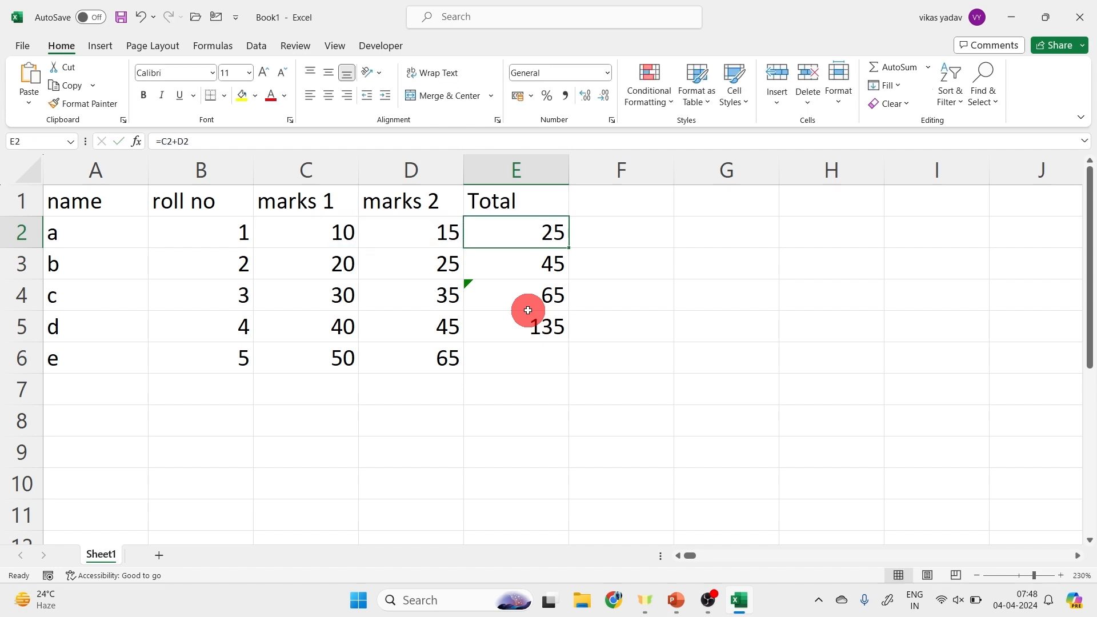
Clear the totals in cells E2 to E5
key("shift+Down")
key("shift+Down")
key("shift+Down")
key("Delete")
Total the first student's marks in cell E2 with =SUM(C2:D2)
type("=")
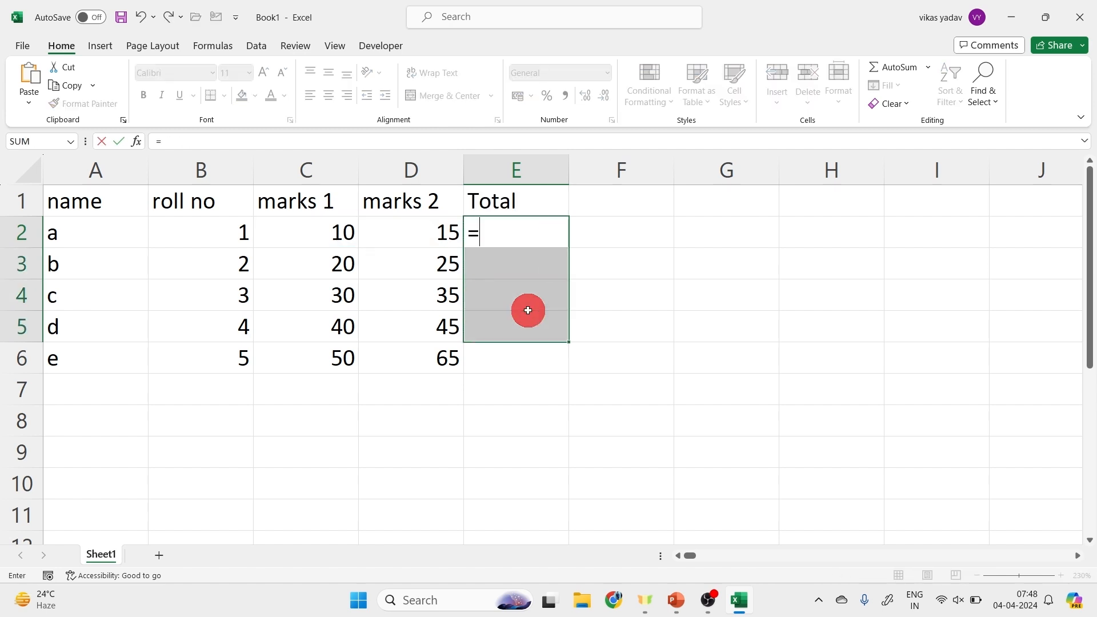
type("sum(")
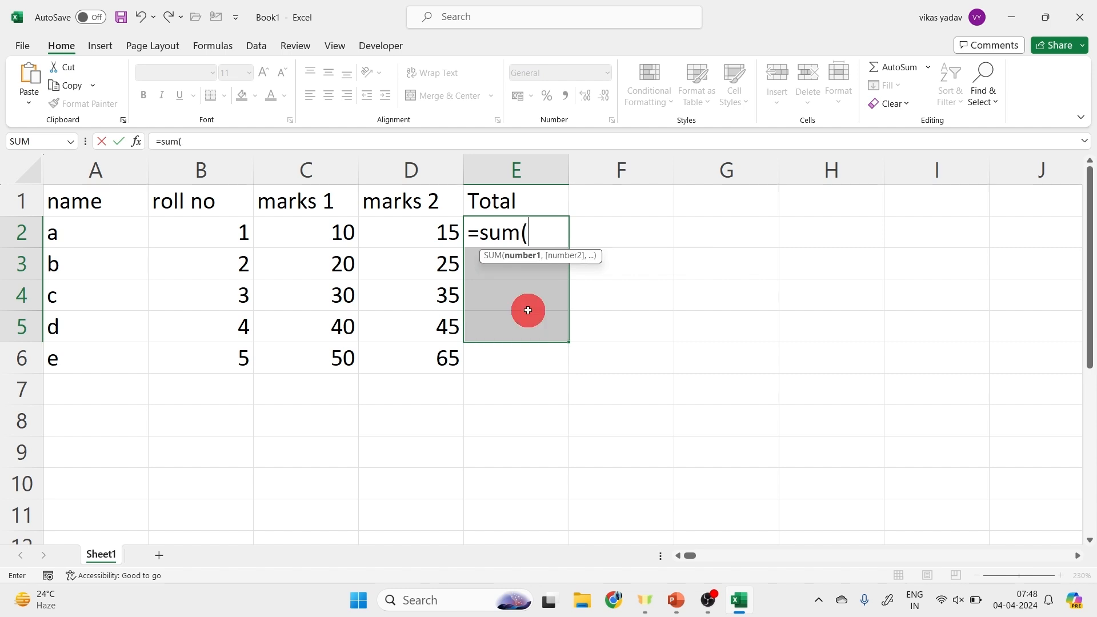
key("Left")
key("Left")
key("shift+Right")
key("Return")
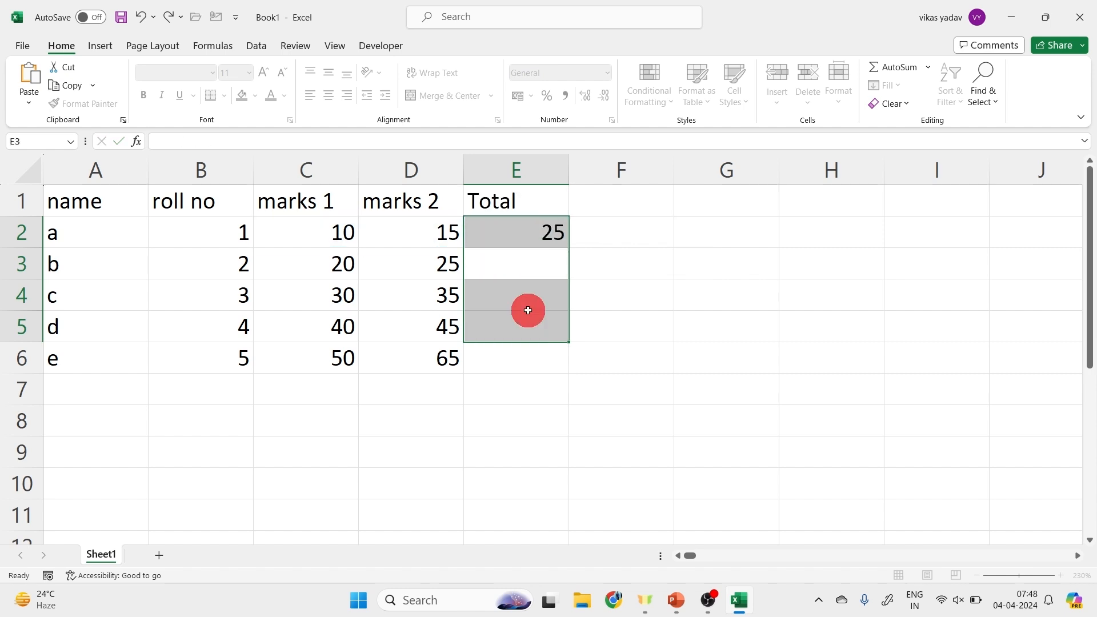
Try to extend E2's total formula down the Total column with AutoFill, and undo the fill
key("shift+Return")
key("Up")
key("Down")
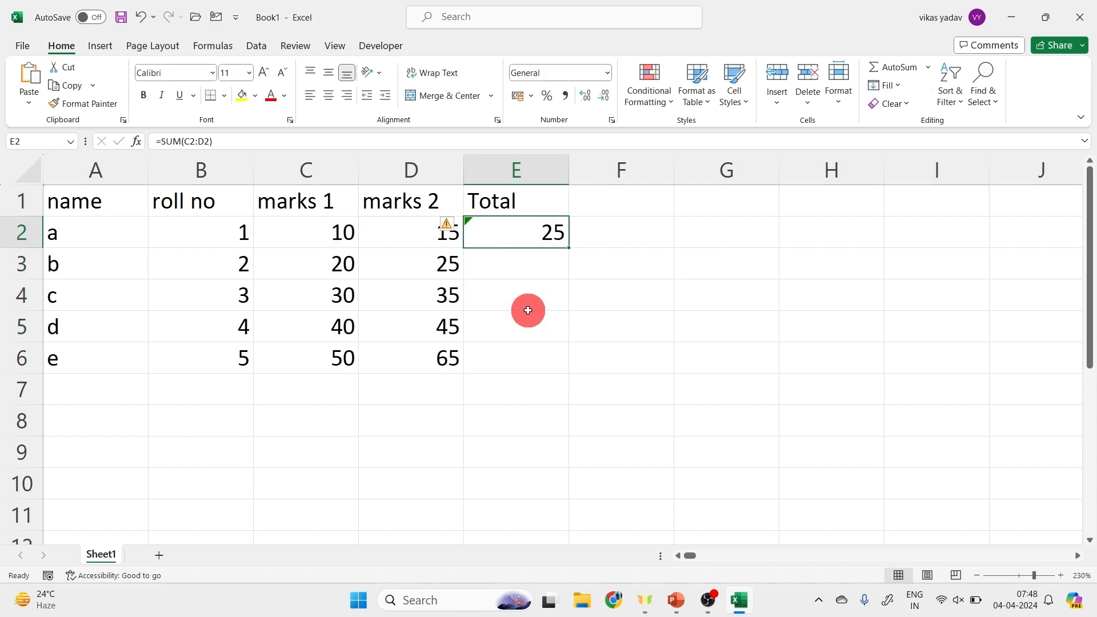
left_click_drag(570, 247, 554, 397)
key("ctrl+z")
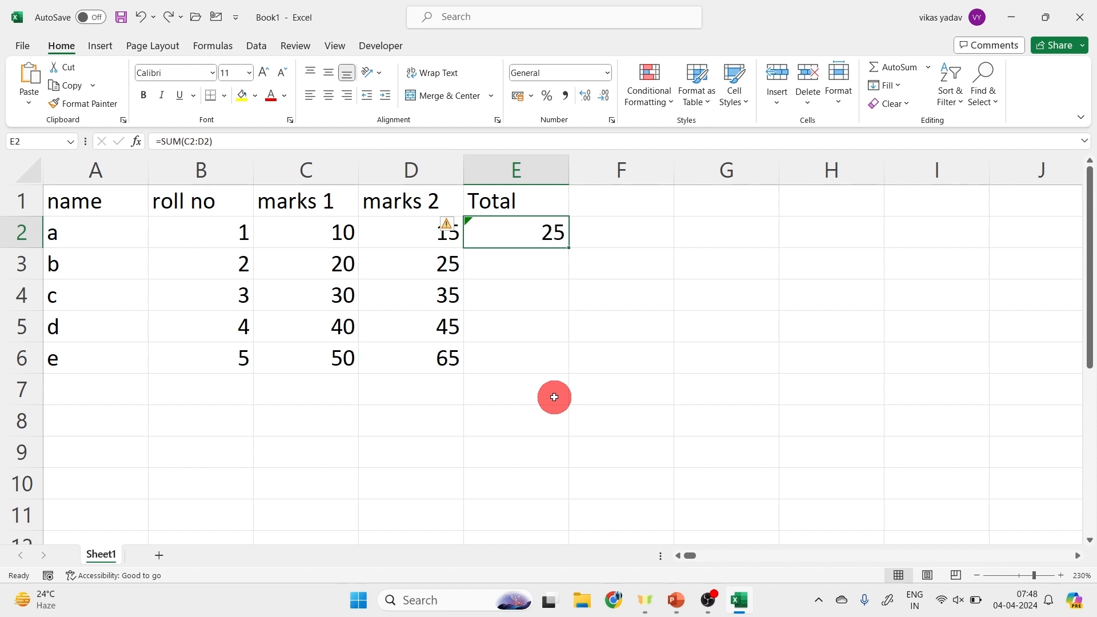
Fill the total formula from E2 down through E6
key("shift+Down")
key("shift+Down")
key("shift+Down")
key("shift+Down")
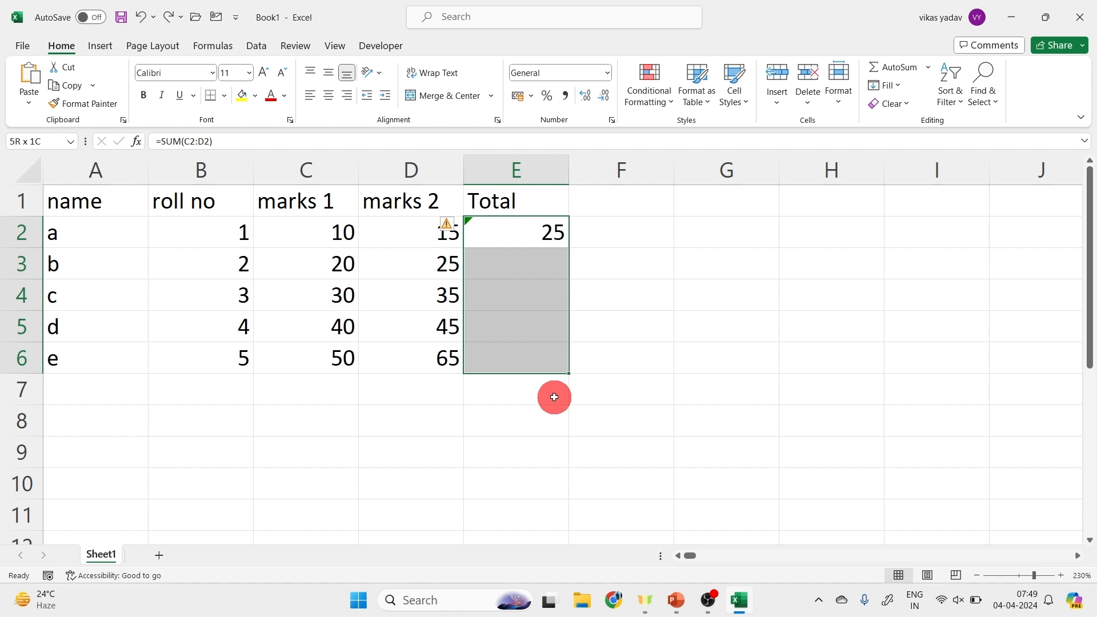
key("ctrl+d")
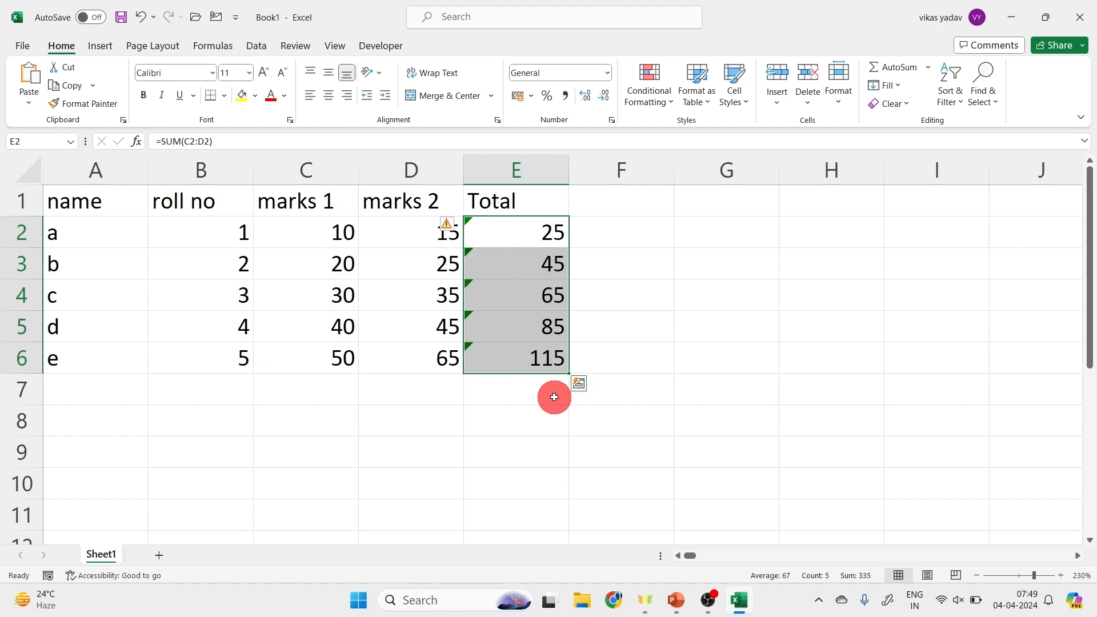
Handwrite "Ctrl + D" and "Ctrl + R" in red below the table, with an arrow pointing right above the second note
left_click_drag(258, 467, 324, 489)
left_click_drag(340, 472, 380, 470)
left_click_drag(368, 453, 370, 491)
left_click_drag(404, 453, 402, 488)
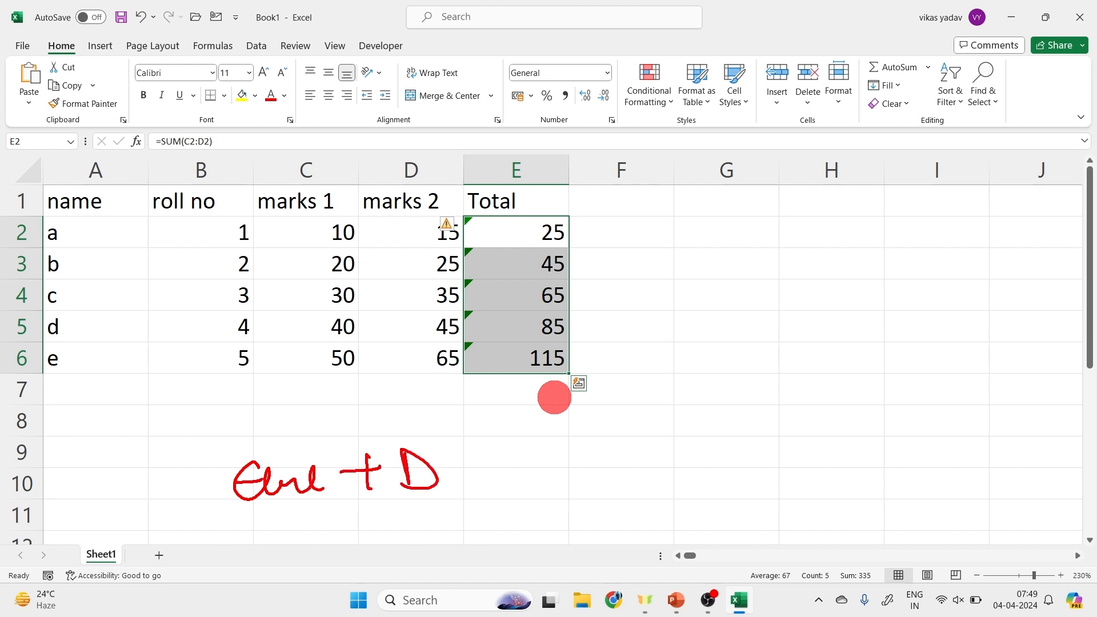
left_click_drag(530, 437, 744, 422)
left_click_drag(717, 406, 732, 431)
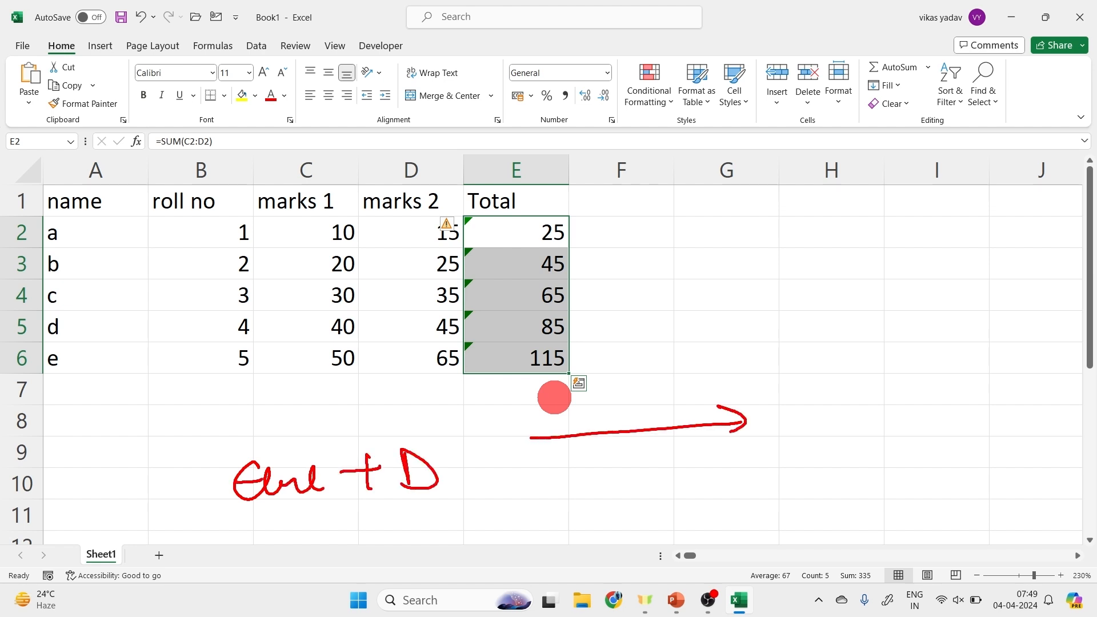
mouse_move(620, 480)
left_mouse_down()
mouse_move(627, 492)
mouse_move(723, 504)
left_mouse_up()
mouse_move(768, 469)
left_mouse_down()
mouse_move(762, 515)
mouse_move(772, 491)
mouse_move(805, 503)
left_mouse_up()
Handwrite "Right → R" and "Down → D" in red in the empty area beside the table
left_click_drag(742, 322, 733, 354)
left_click_drag(734, 330, 774, 355)
left_click_drag(772, 347, 800, 359)
mouse_move(800, 359)
left_mouse_down()
mouse_move(823, 315)
mouse_move(835, 350)
left_mouse_up()
mouse_move(833, 350)
left_mouse_down()
mouse_move(865, 353)
mouse_move(921, 330)
left_mouse_up()
left_click_drag(936, 320, 933, 349)
left_click_drag(932, 321, 950, 351)
left_click_drag(788, 368, 789, 393)
left_click_drag(788, 369, 791, 390)
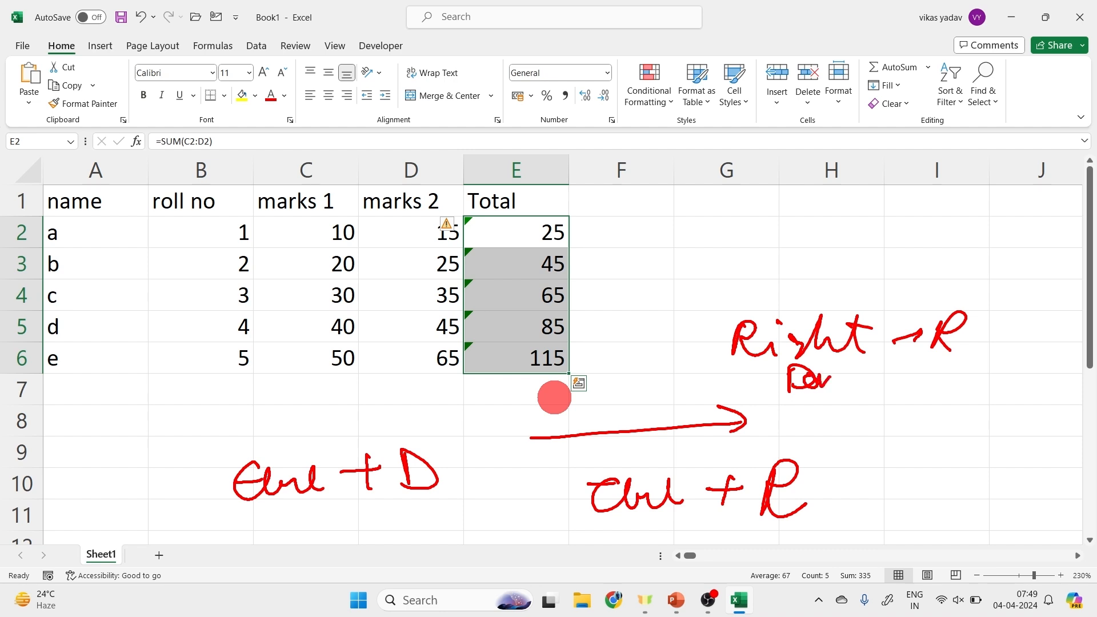
left_click_drag(939, 370, 939, 399)
left_click_drag(932, 365, 936, 397)
left_click_drag(920, 394, 939, 396)
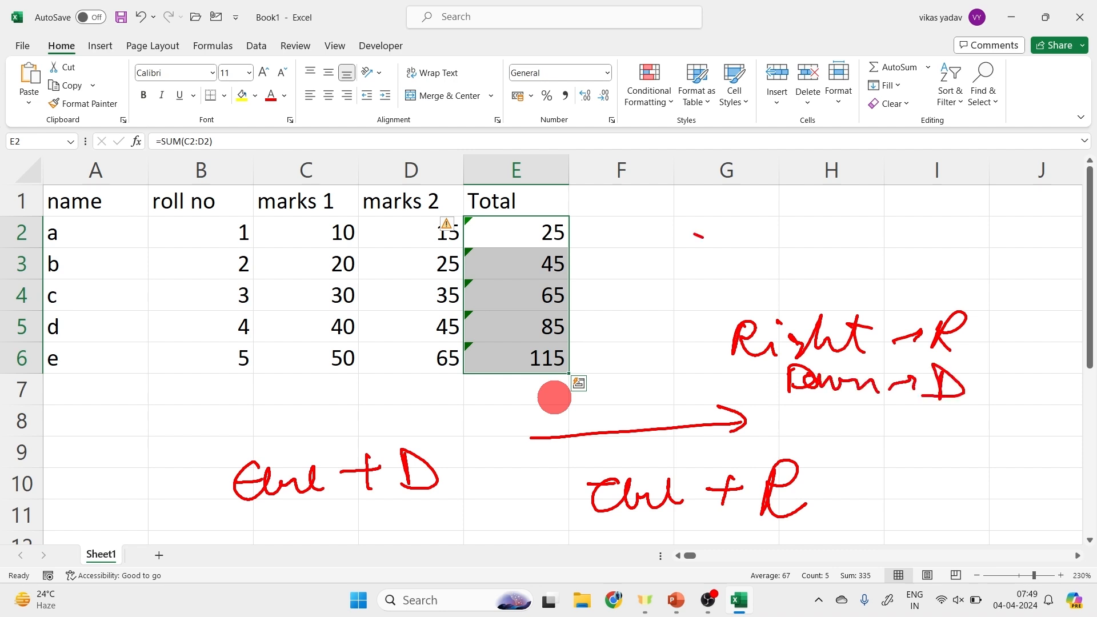
Add a few more pen marks beside the Total column, and clear all the annotations
left_click_drag(694, 234, 657, 368)
mouse_move(617, 300)
left_mouse_down()
mouse_move(577, 336)
mouse_move(610, 347)
left_mouse_up()
mouse_move(609, 317)
left_mouse_down()
mouse_move(631, 349)
mouse_move(675, 360)
left_mouse_up()
key("Escape")
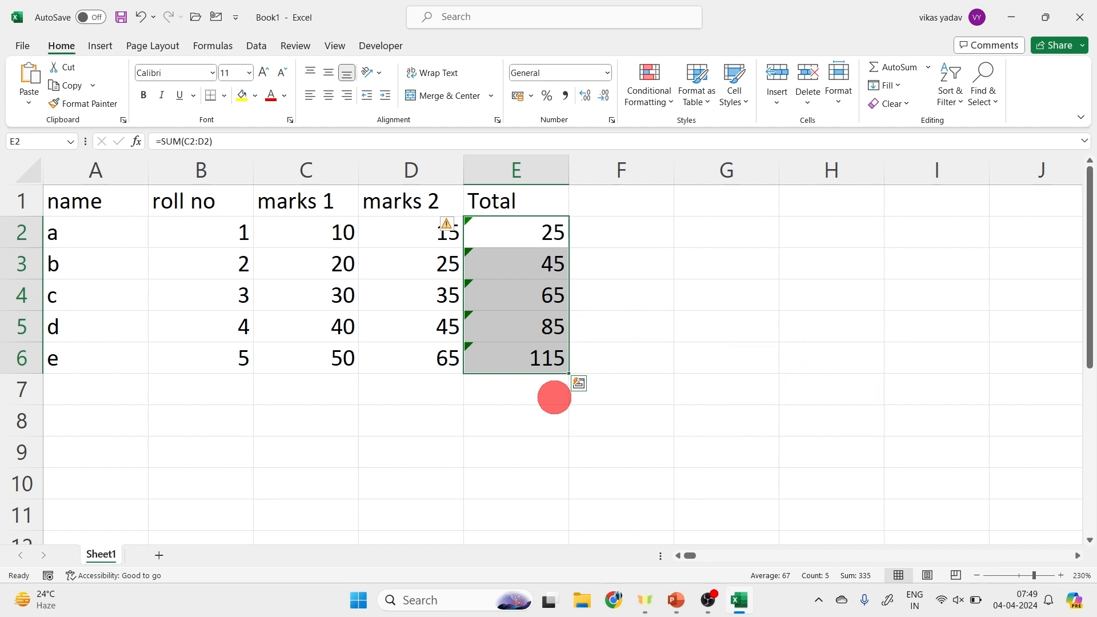
Clear the totals in cells E3 to E6, and go back to E2
left_click_drag(545, 268, 538, 374)
key("Delete")
key("Up")
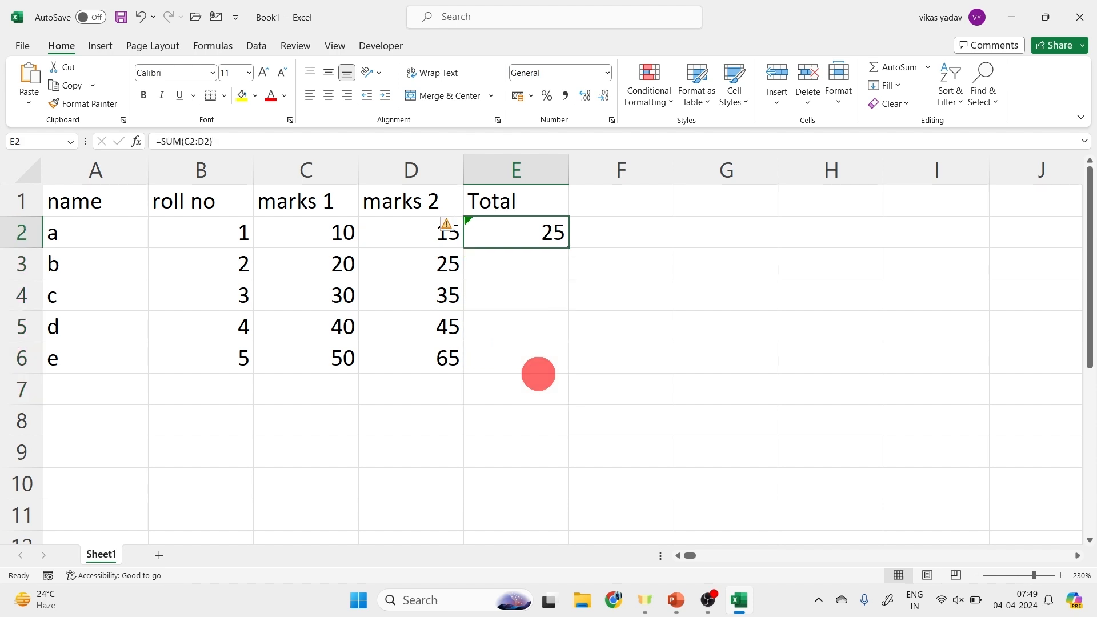
Copy E2's total formula into the range E2:E6, and undo the paste
key("ctrl+c")
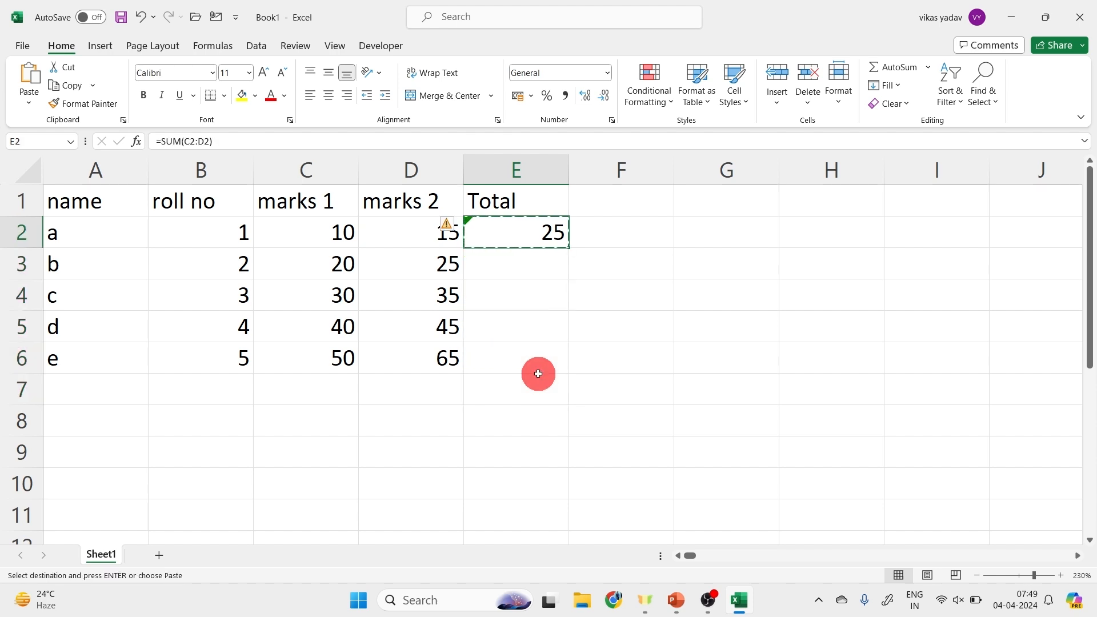
key("shift+Down")
key("shift+Down")
key("shift+Down")
key("shift+Down")
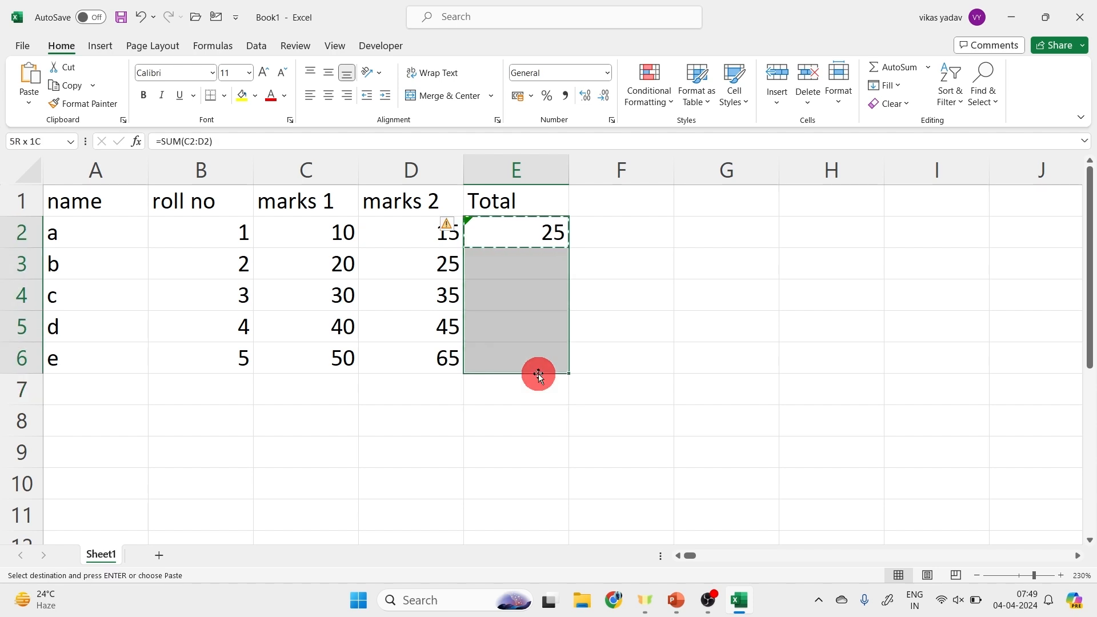
key("Return")
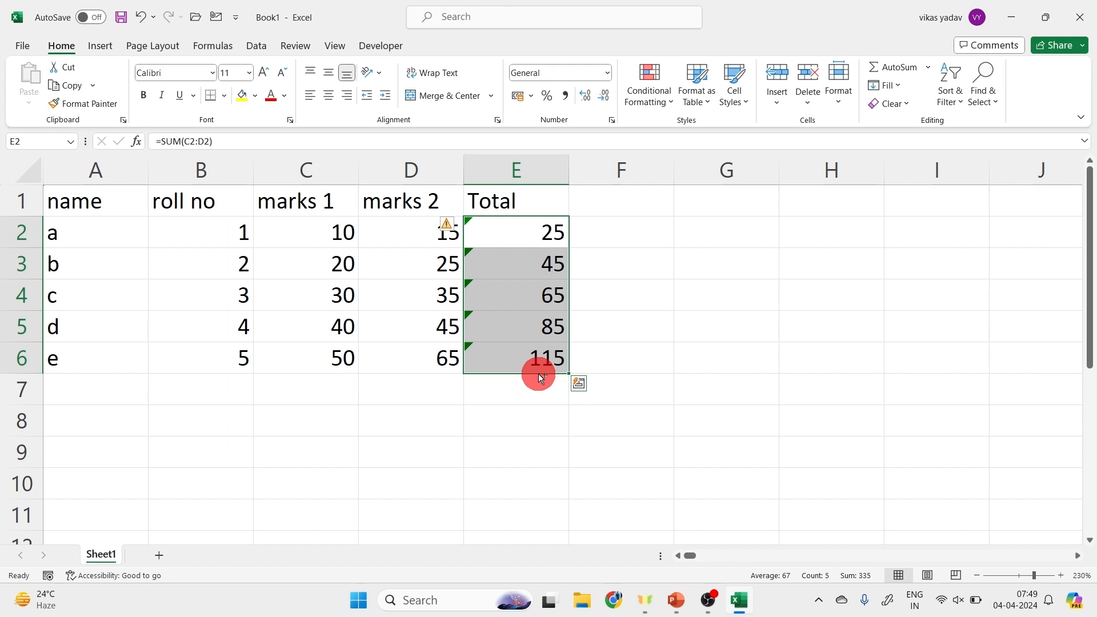
key("ctrl+z")
key("Up")
key("Down")
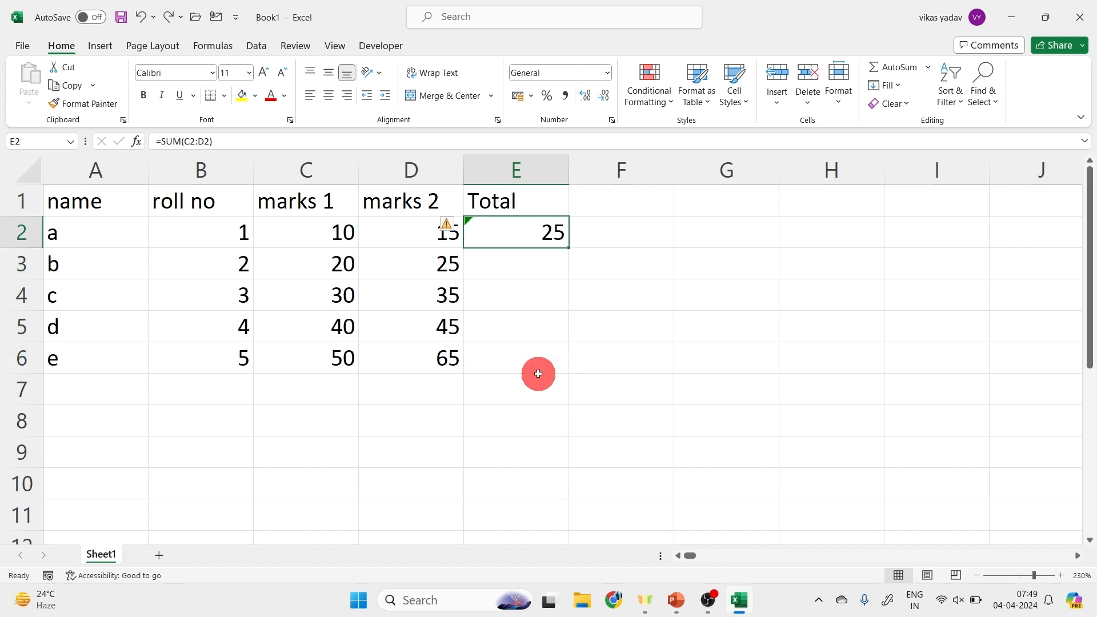
Select E2:E6 and fill the SUM formula down from E2 for all the students
key("shift+Down")
key("shift+Down")
key("shift+Down")
key("shift+Down")
key("Return")
key("Return")
key("Return")
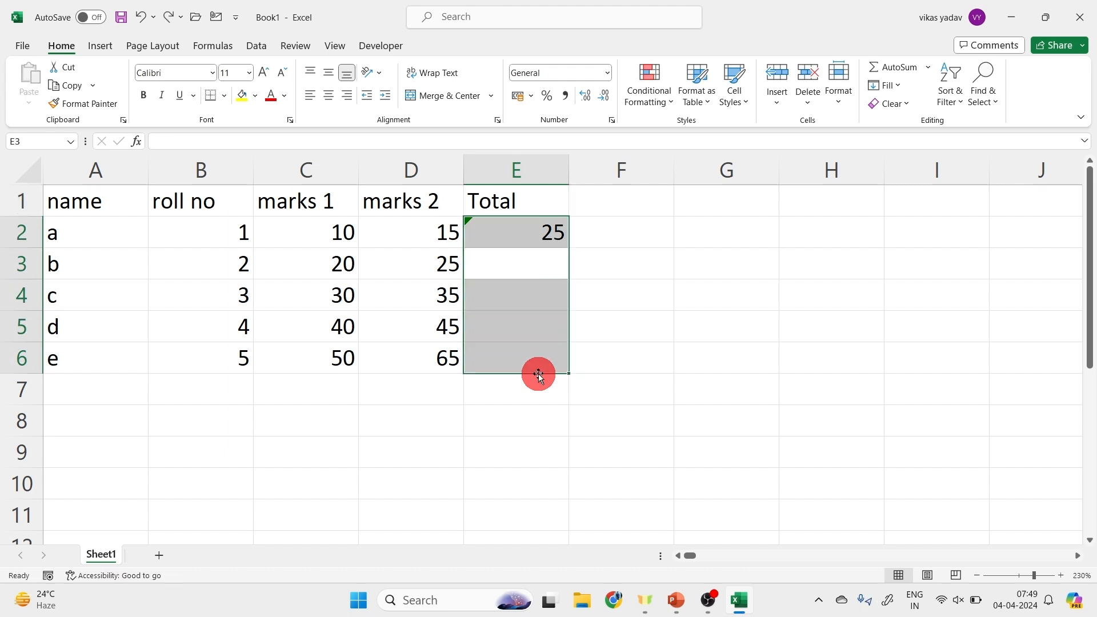
key("Return")
key("Return")
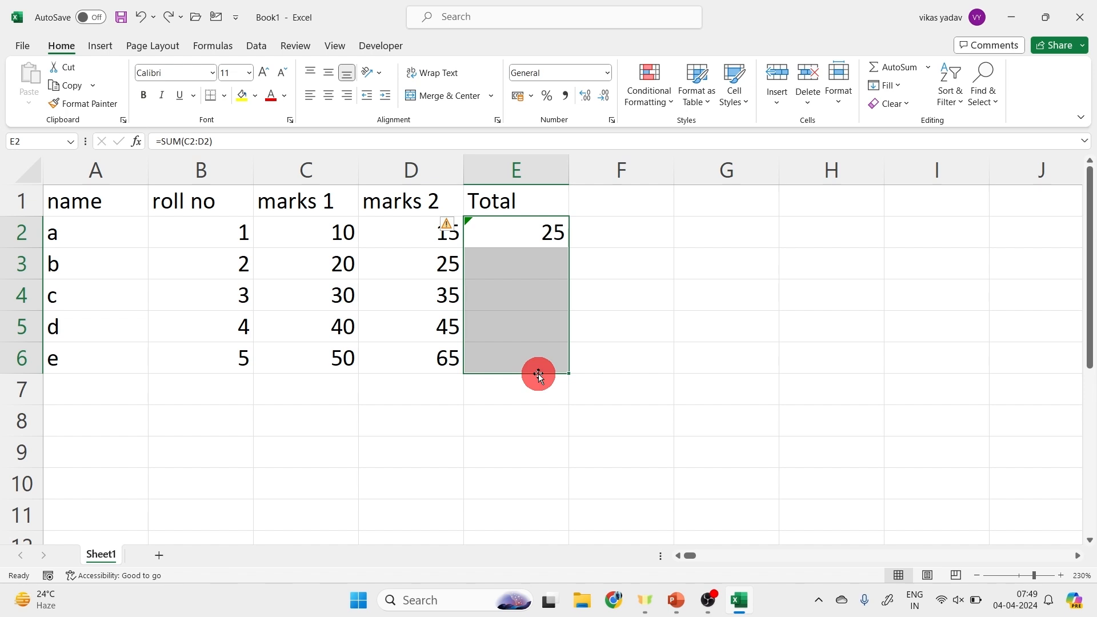
key("ctrl+d")
left_click(656, 320)
Enter the header Average in F1, and calculate the first student's average in F2 with =AVERAGE(C2:D2)
left_click(620, 191)
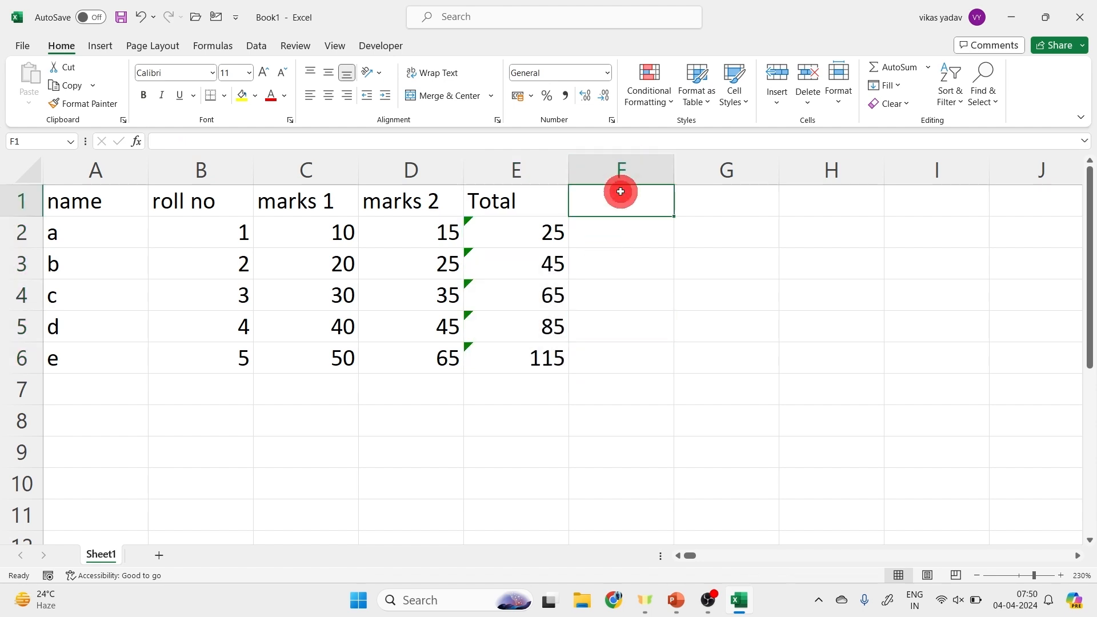
type("Average")
key("Return")
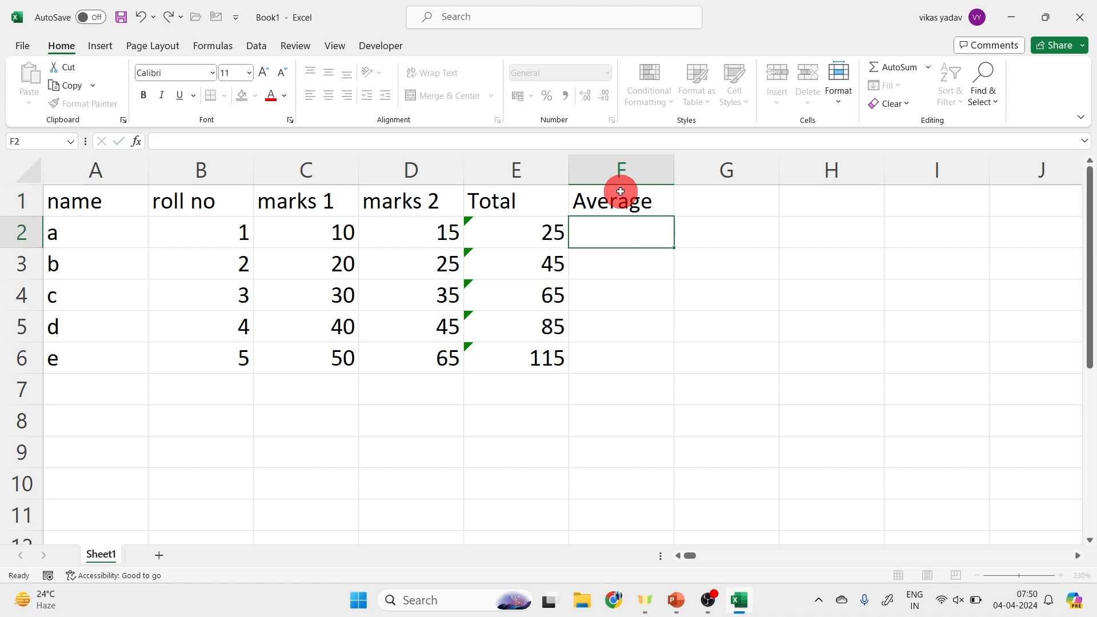
type("=average")
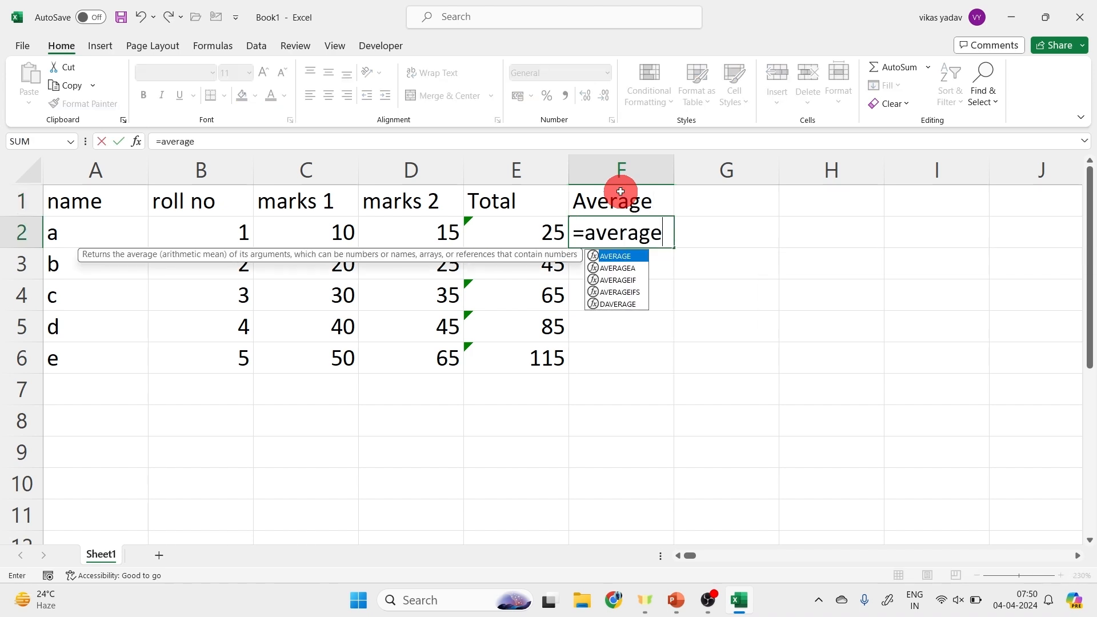
key("Tab")
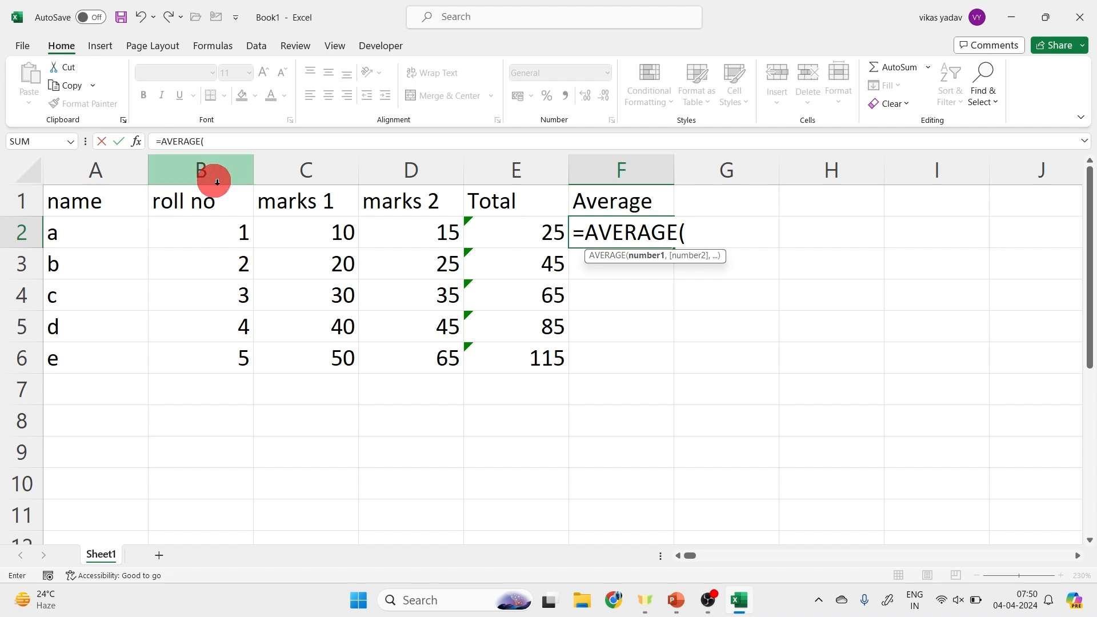
left_click_drag(296, 235, 385, 241)
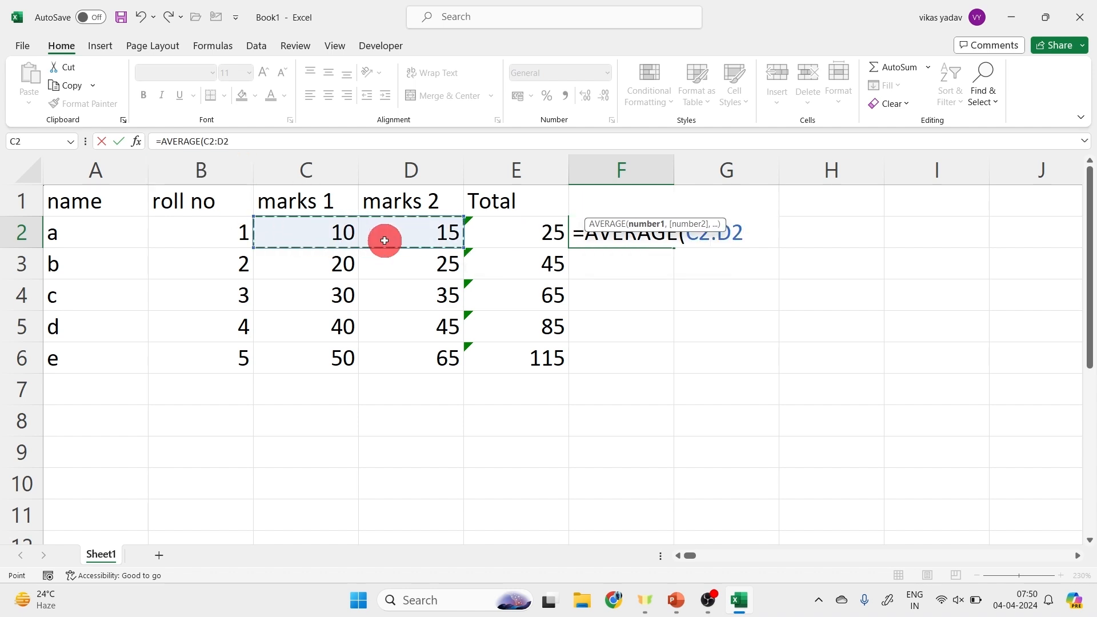
key("ctrl+Return")
Fill the average formula from F2 down through F6
key("shift+Down")
key("shift+Down")
key("shift+Down")
key("shift+Down")
key("ctrl+d")
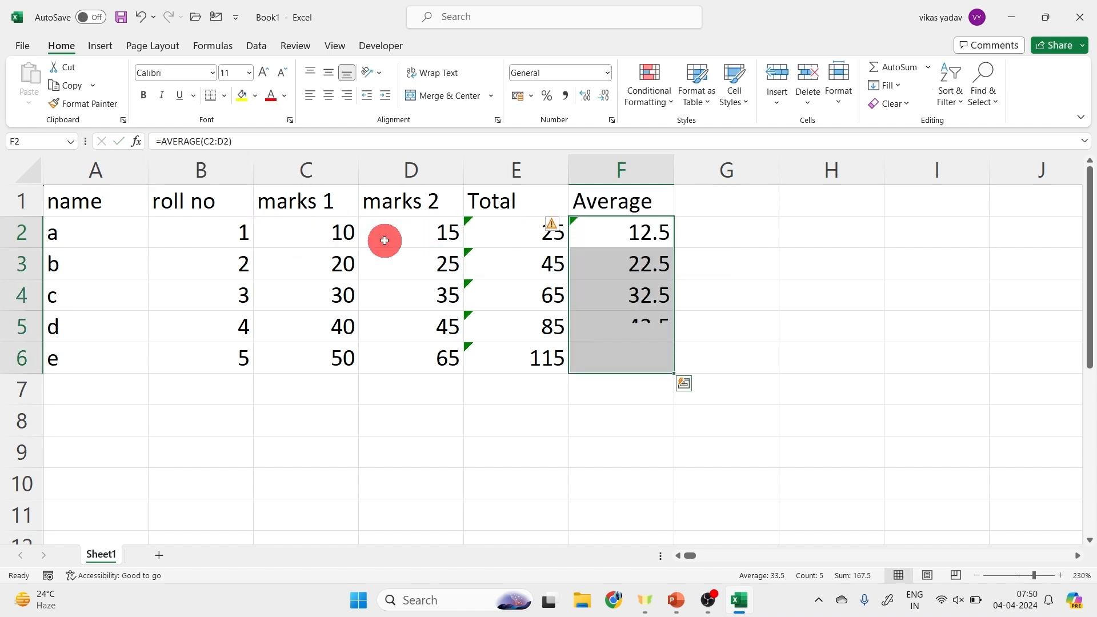
left_click(342, 362)
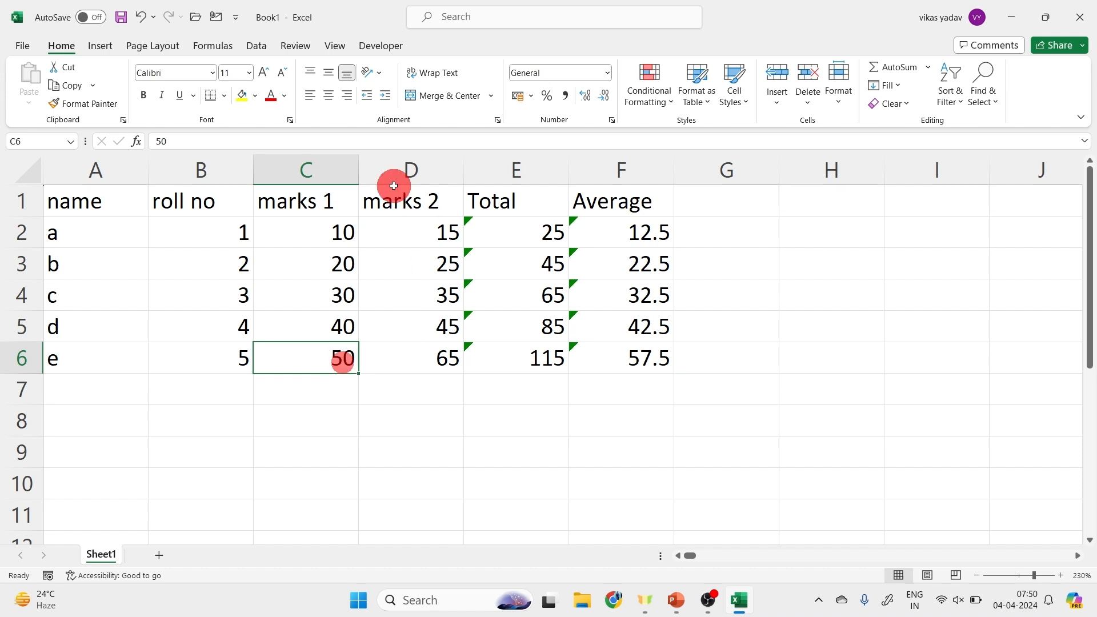
Select the table A1:F6, preview other fonts and font sizes, and try the font one size larger and back
left_click_drag(117, 204, 603, 357)
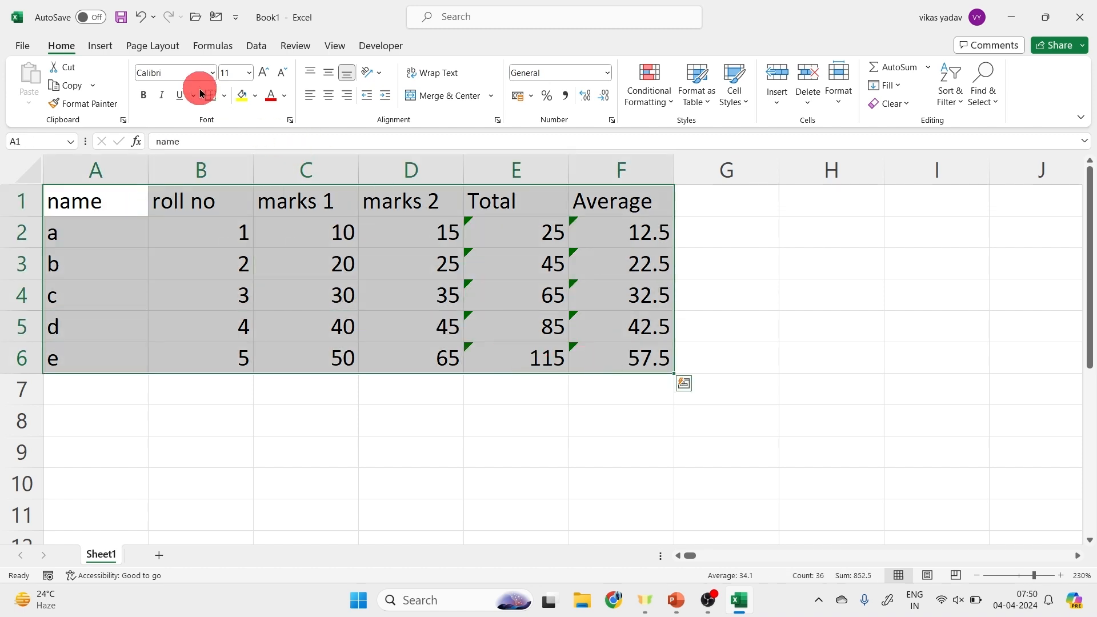
left_click(211, 73)
left_click(212, 80)
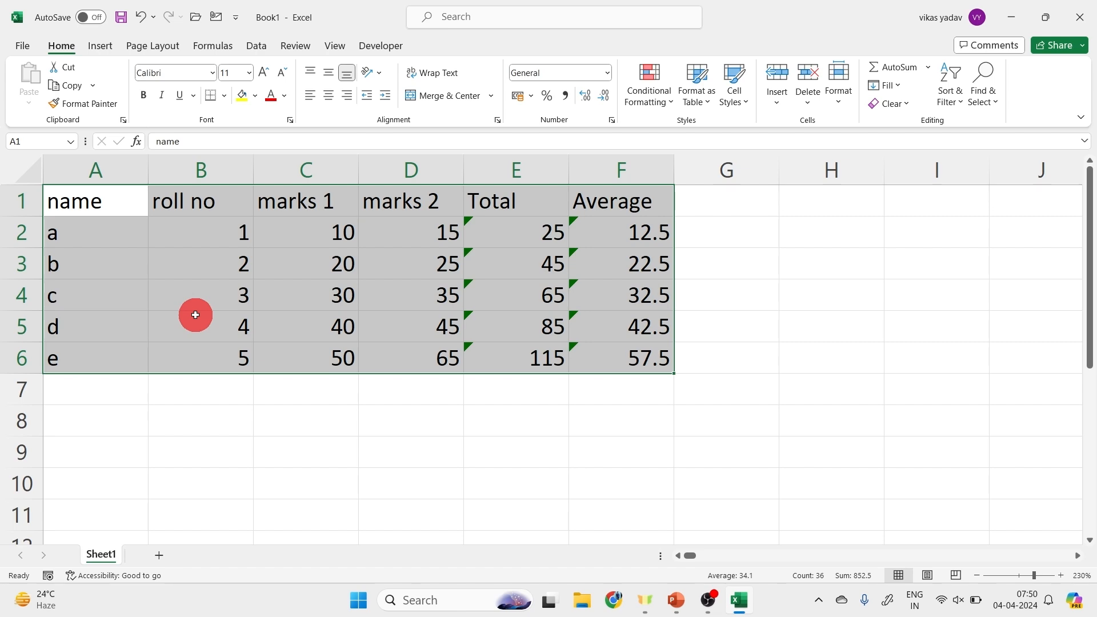
left_click(211, 73)
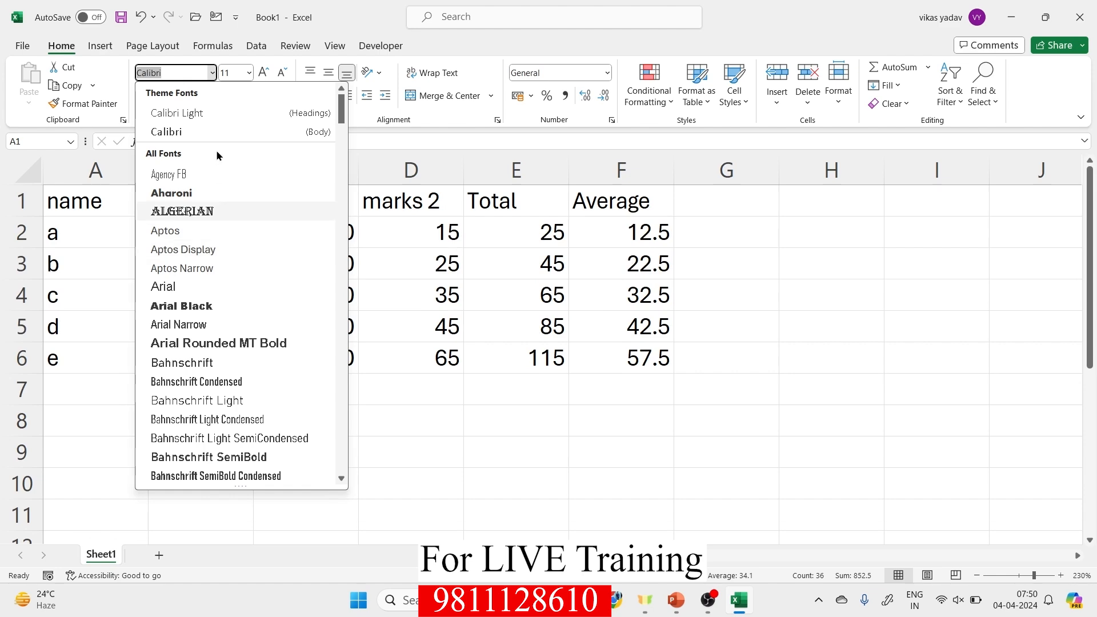
left_click(233, 72)
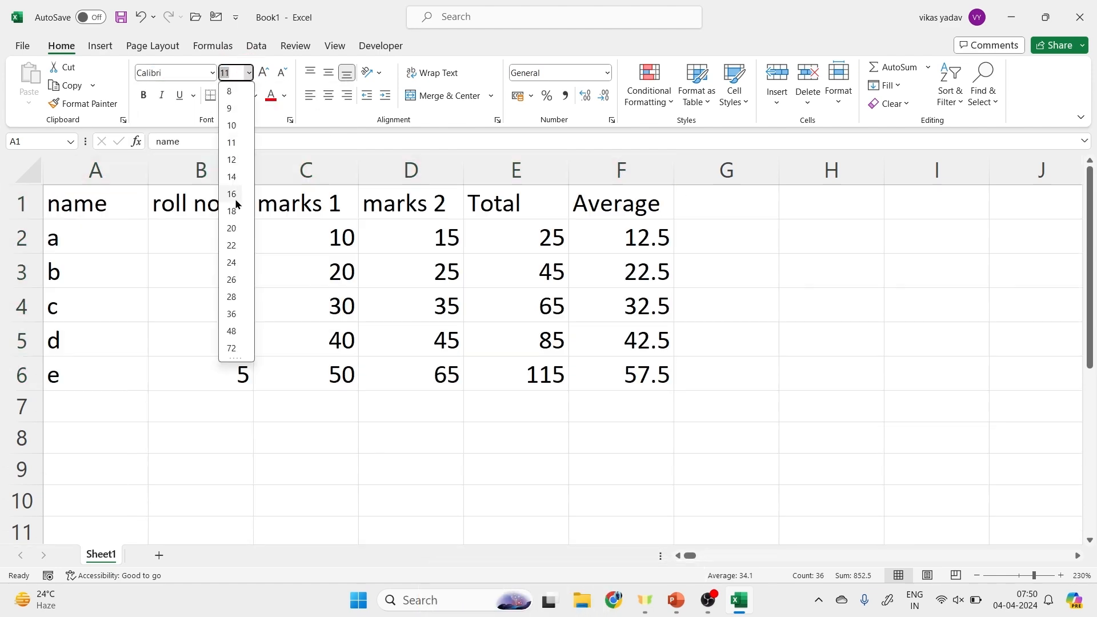
left_click(260, 72)
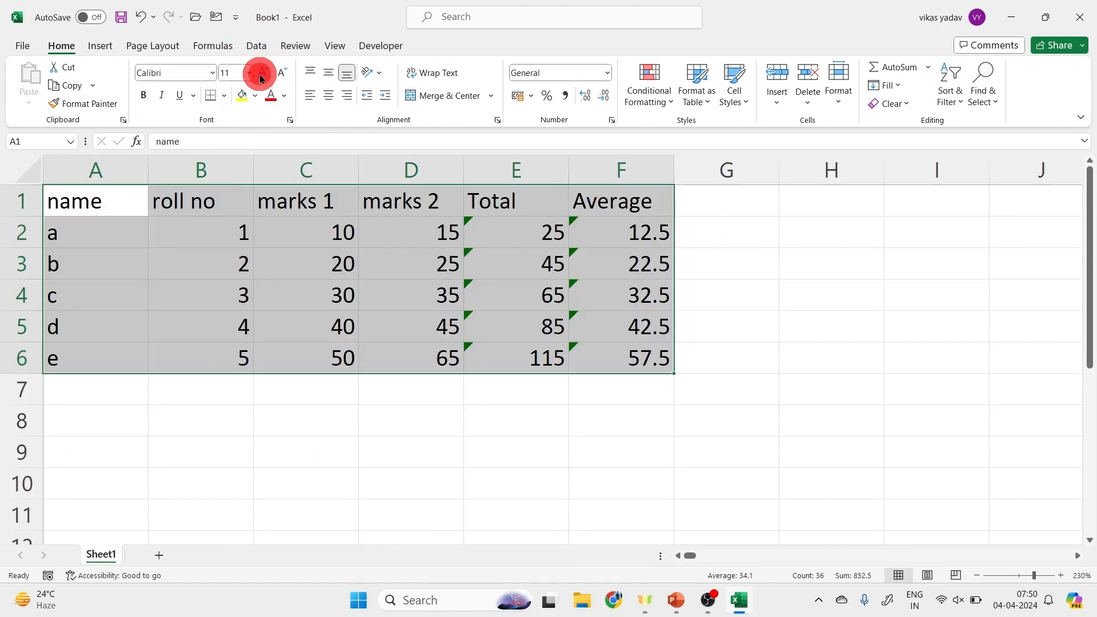
left_click(282, 78)
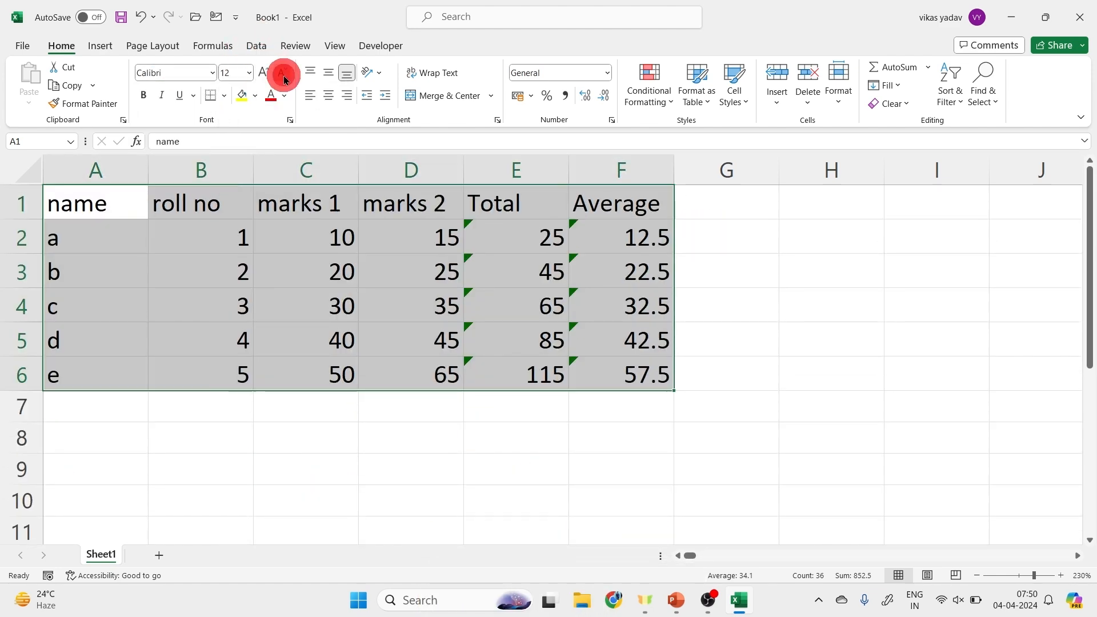
Italicize the table A1:F6, and try underlining it on and off
left_click(161, 96)
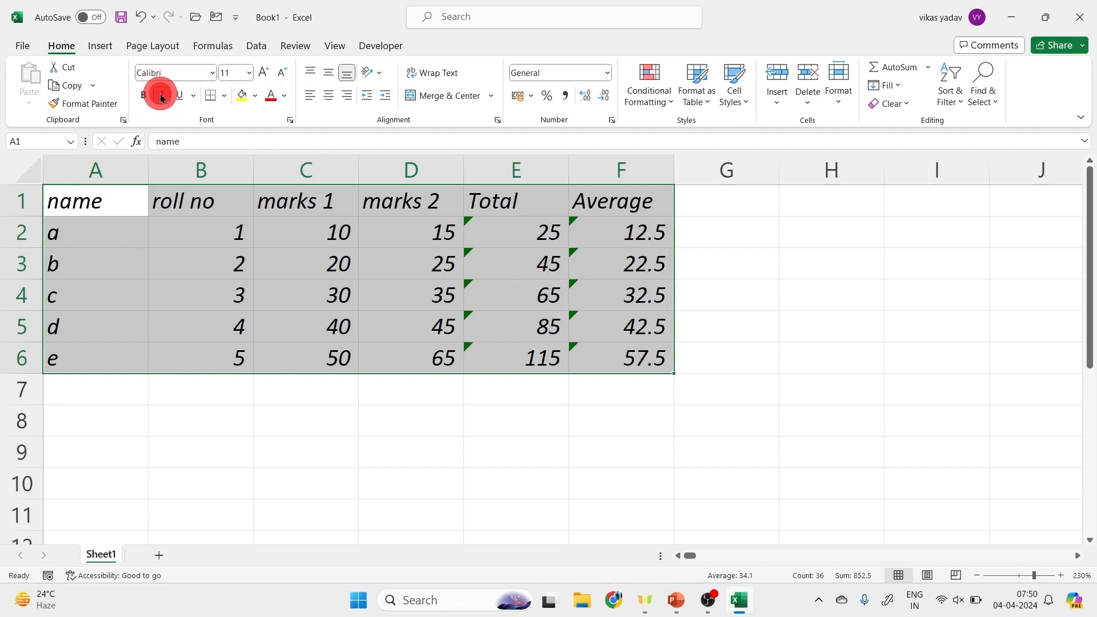
left_click(179, 95)
left_click(179, 95)
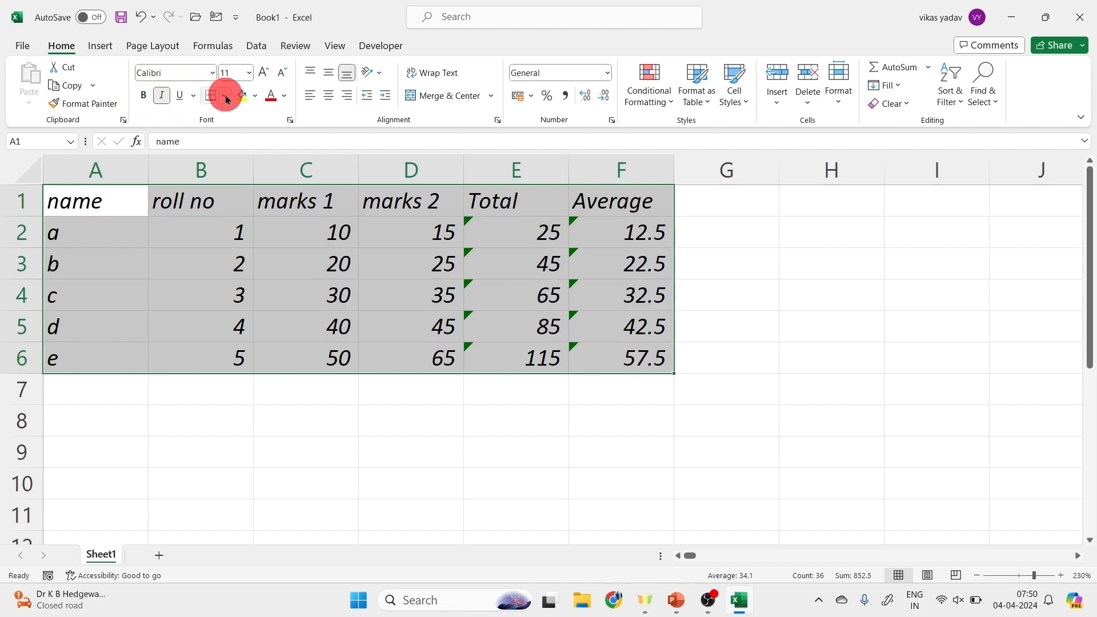
left_click(224, 95)
left_click(137, 265)
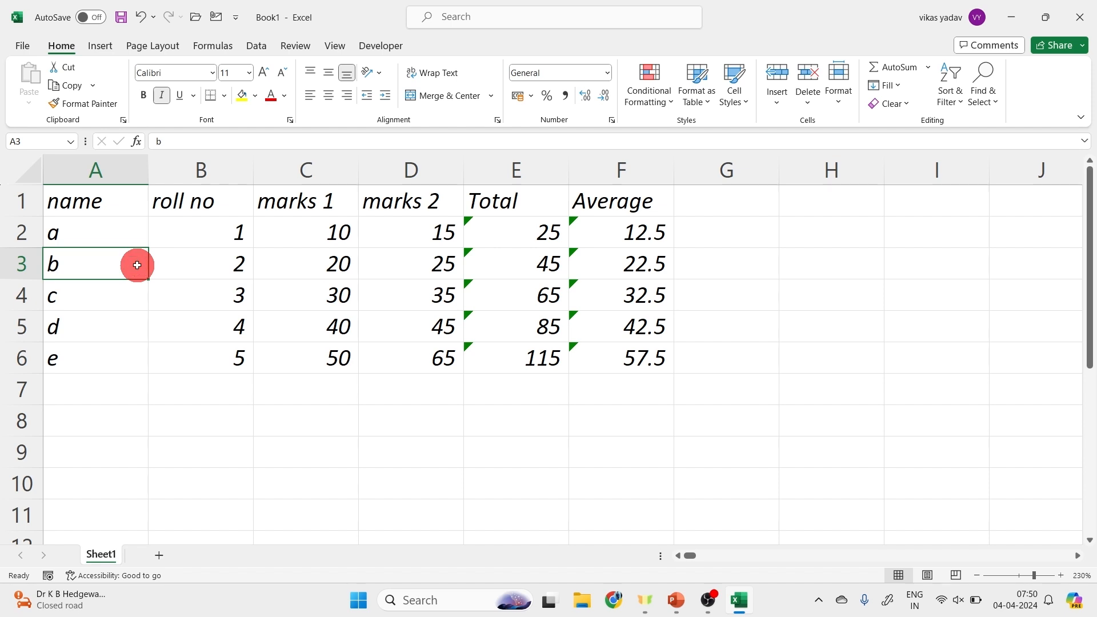
Examine how the marks table looks in the print preview, and return to the sheet
key("ctrl+p")
left_click(657, 143)
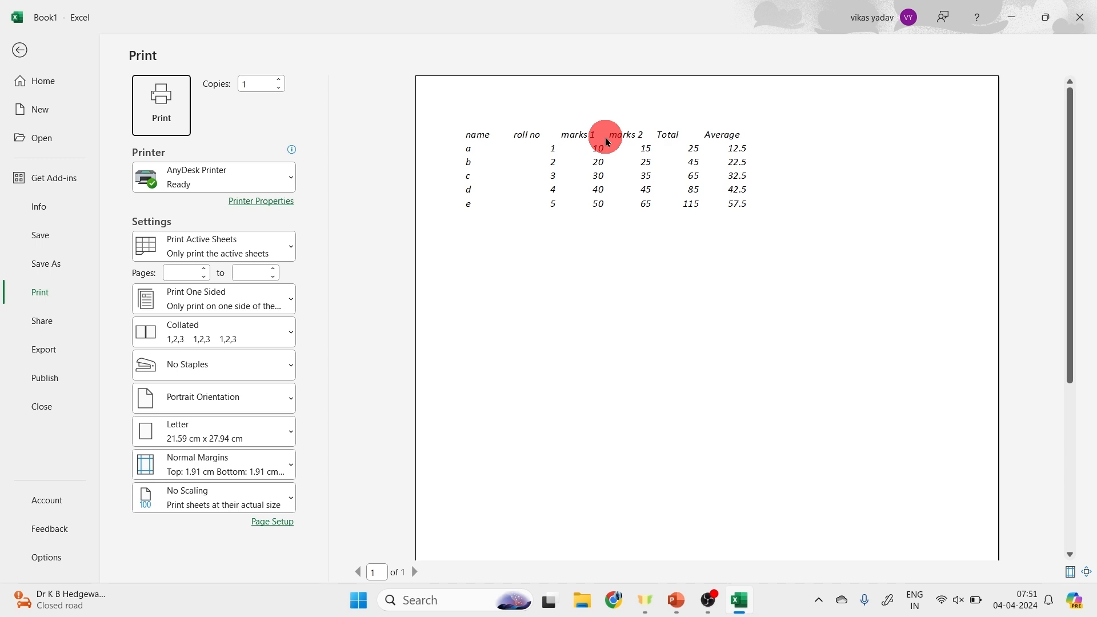
key("Escape")
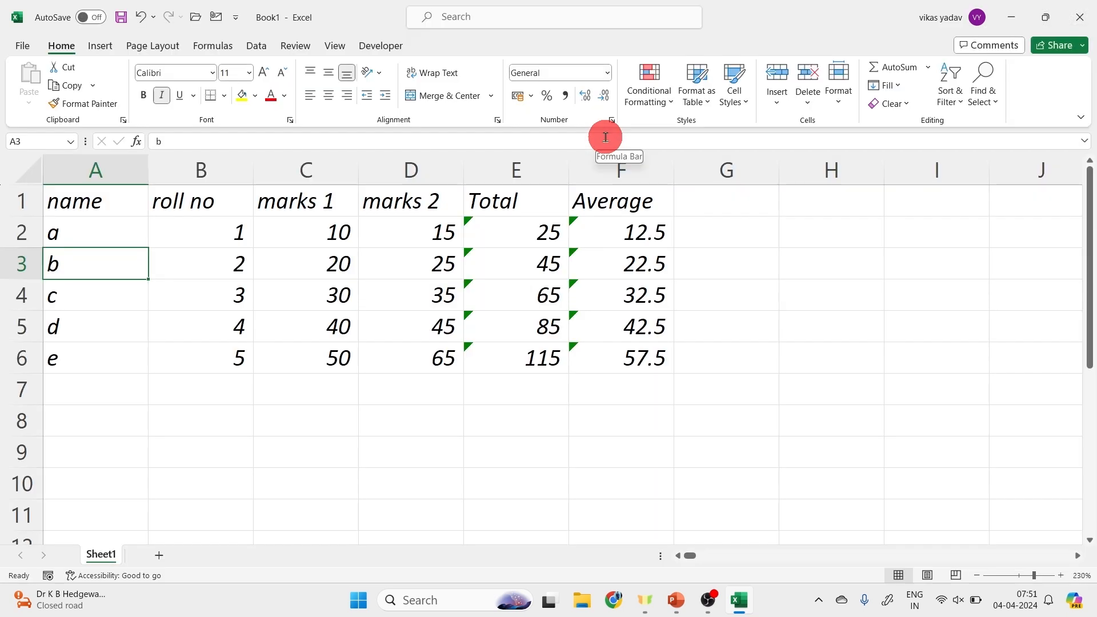
Select the marks table A1:F6 and apply all borders to it
left_click_drag(110, 197, 305, 266)
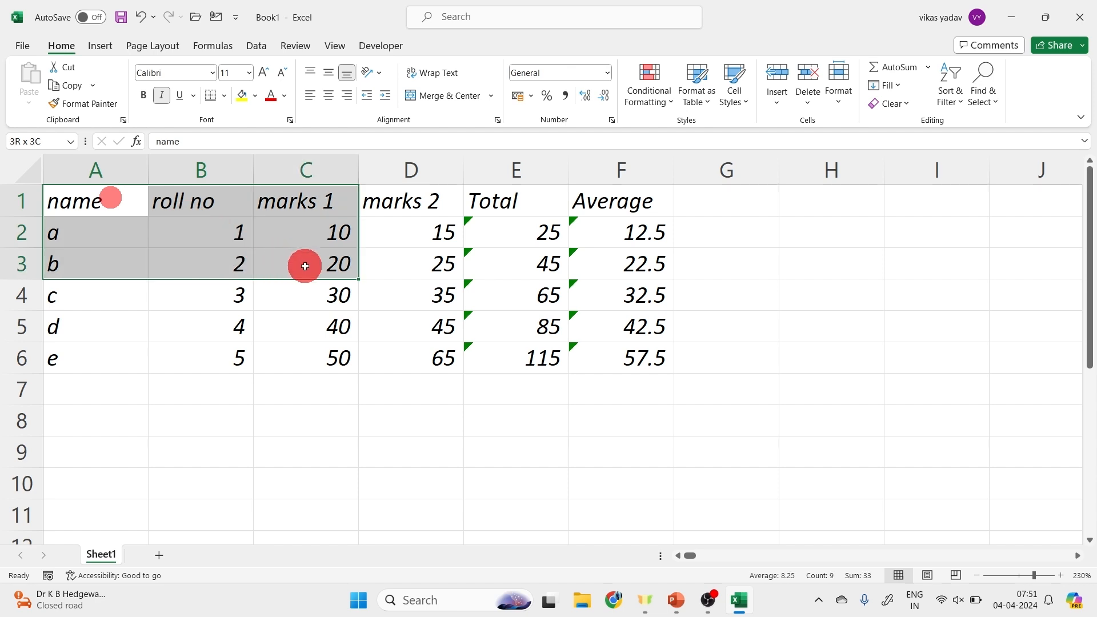
key("shift+Right")
key("shift+Right")
key("shift+Down")
key("shift+Right")
key("shift+Down")
key("shift+Down")
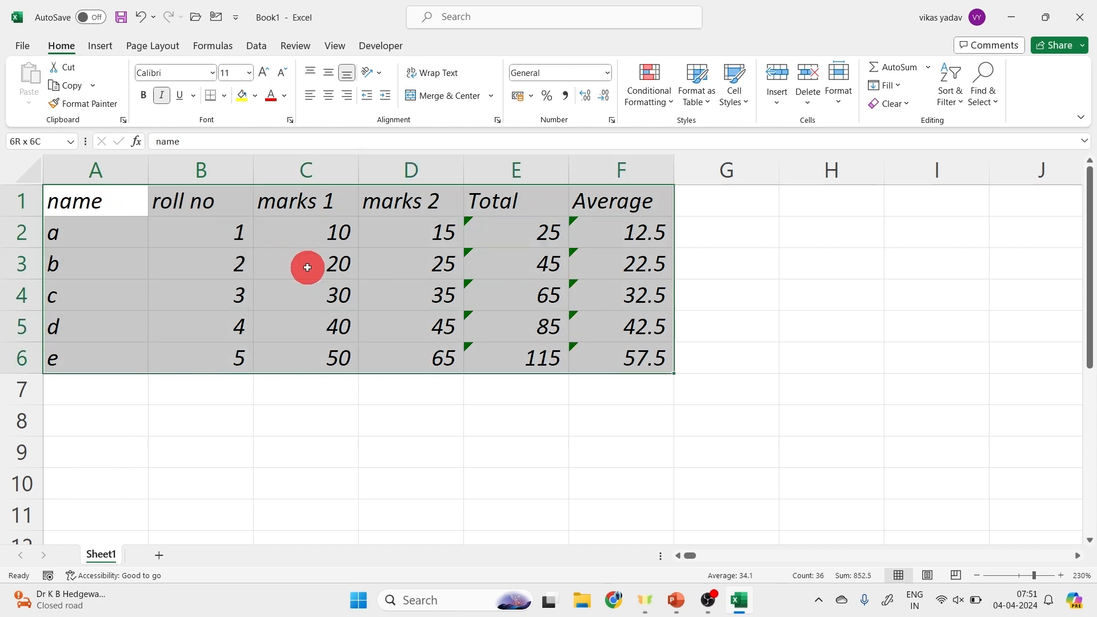
left_click(223, 96)
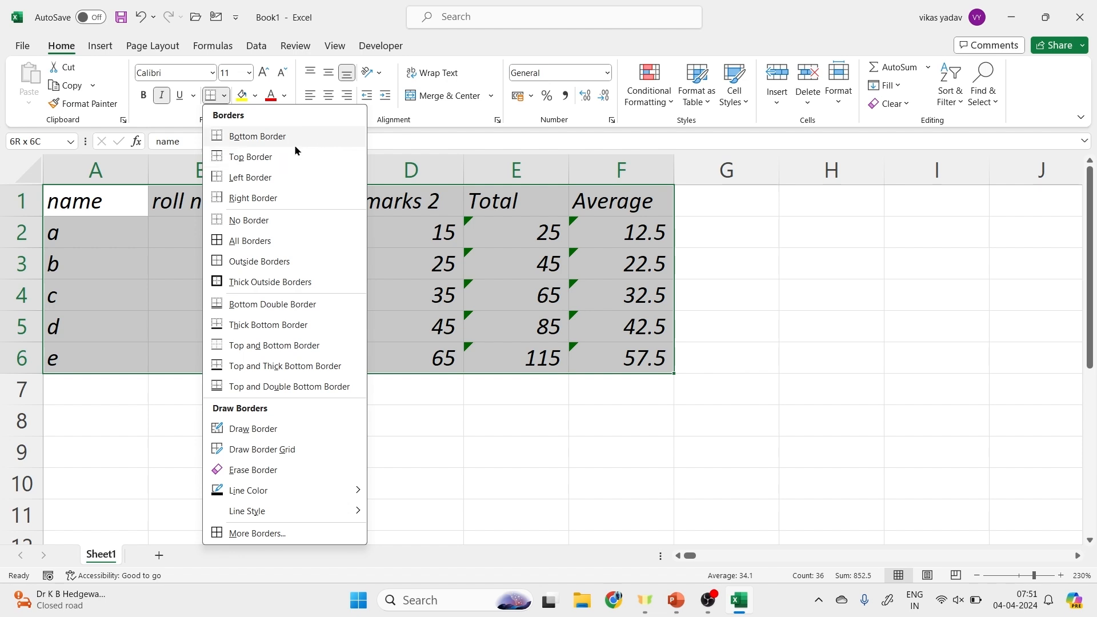
left_click(256, 240)
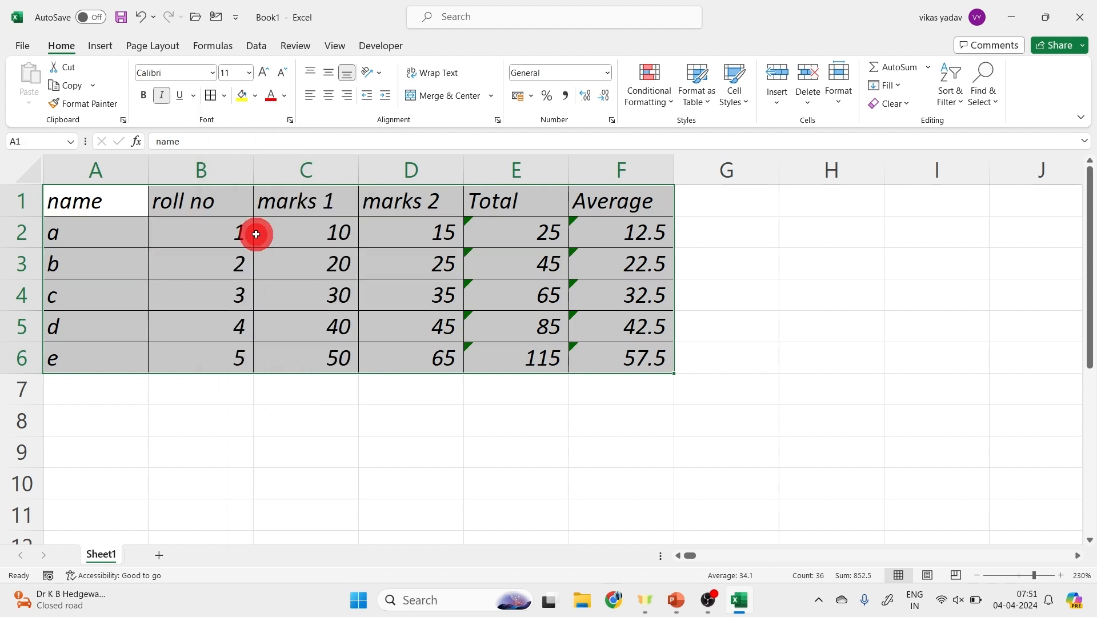
Examine how the bordered table looks in the print preview, and return to the sheet
left_click(261, 293)
key("ctrl+p")
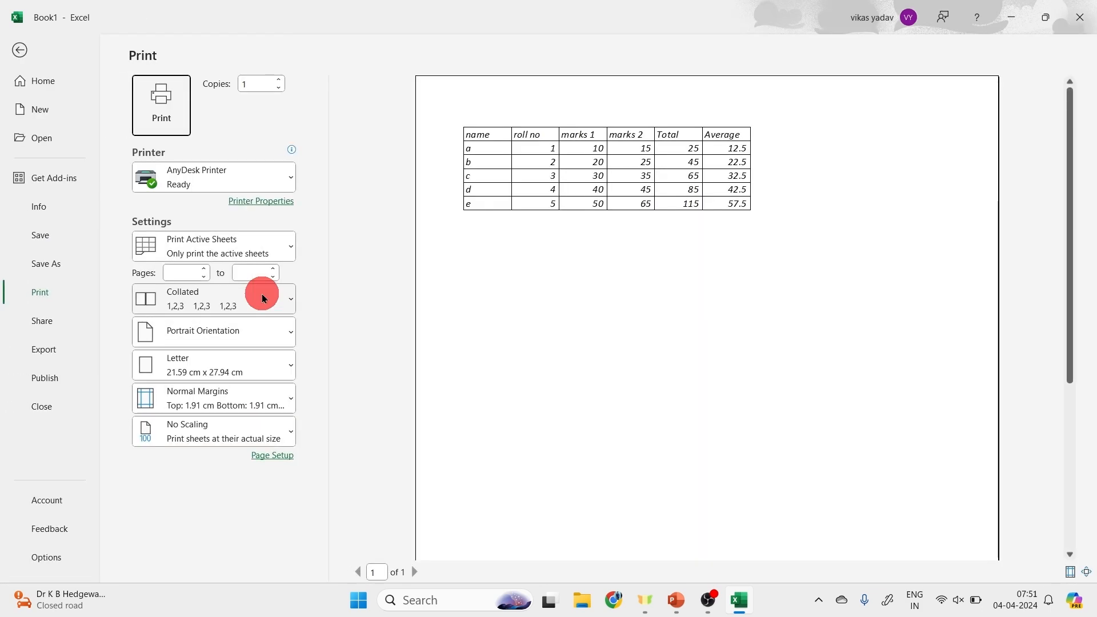
key("Escape")
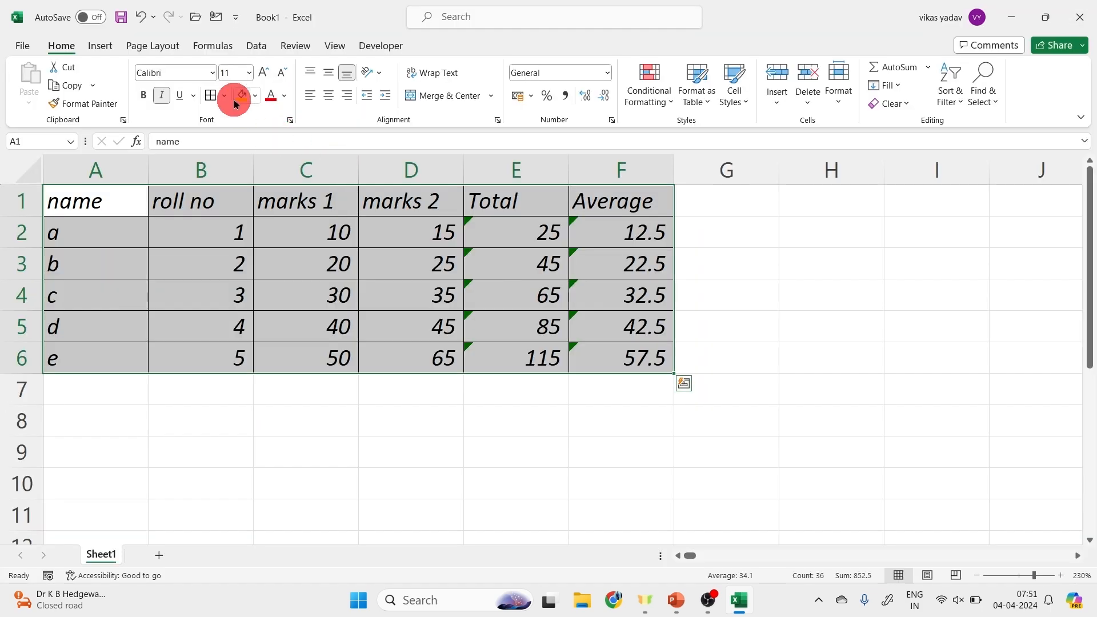
Fill the cells of the table A1:F6 with light gray
left_click(255, 96)
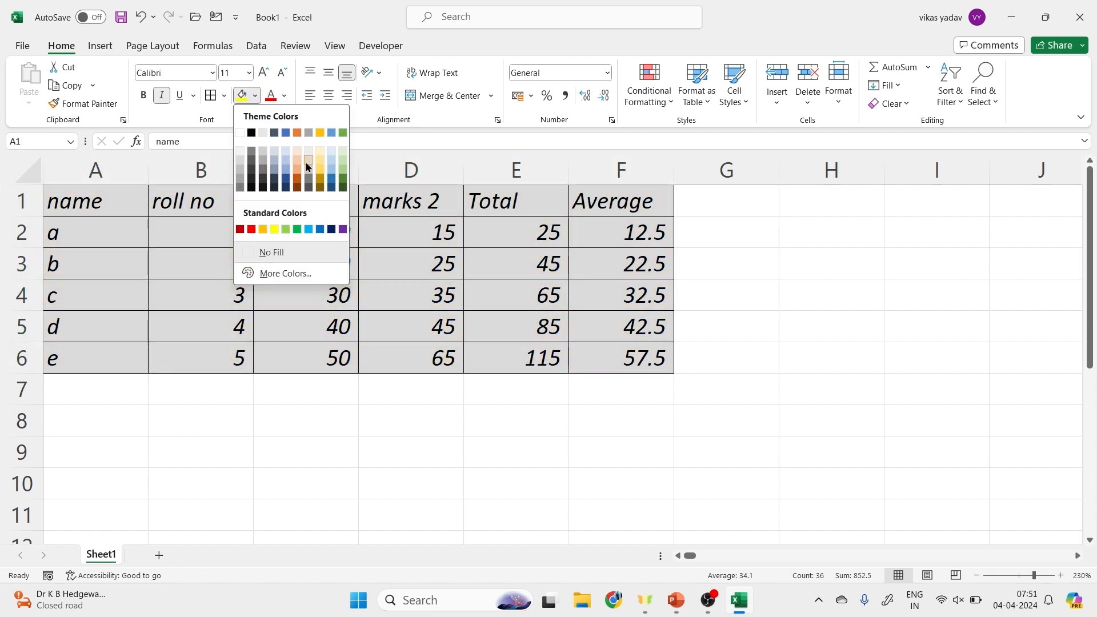
left_click(308, 163)
Set the table's font color to red, and enlarge the width of column A and the height of row 1
left_click(284, 96)
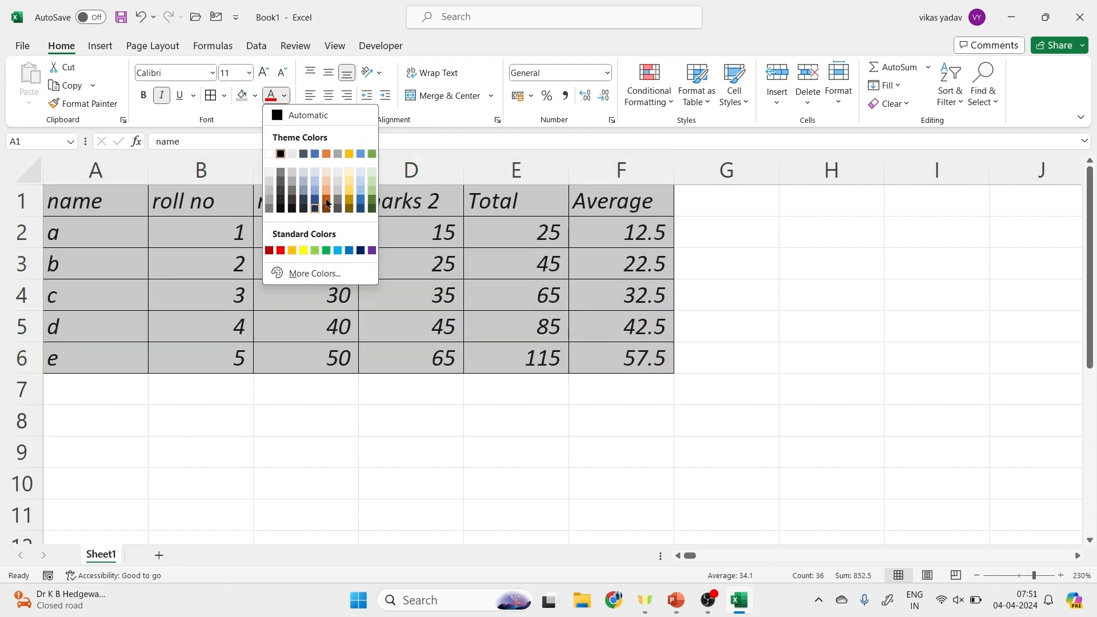
left_click(280, 251)
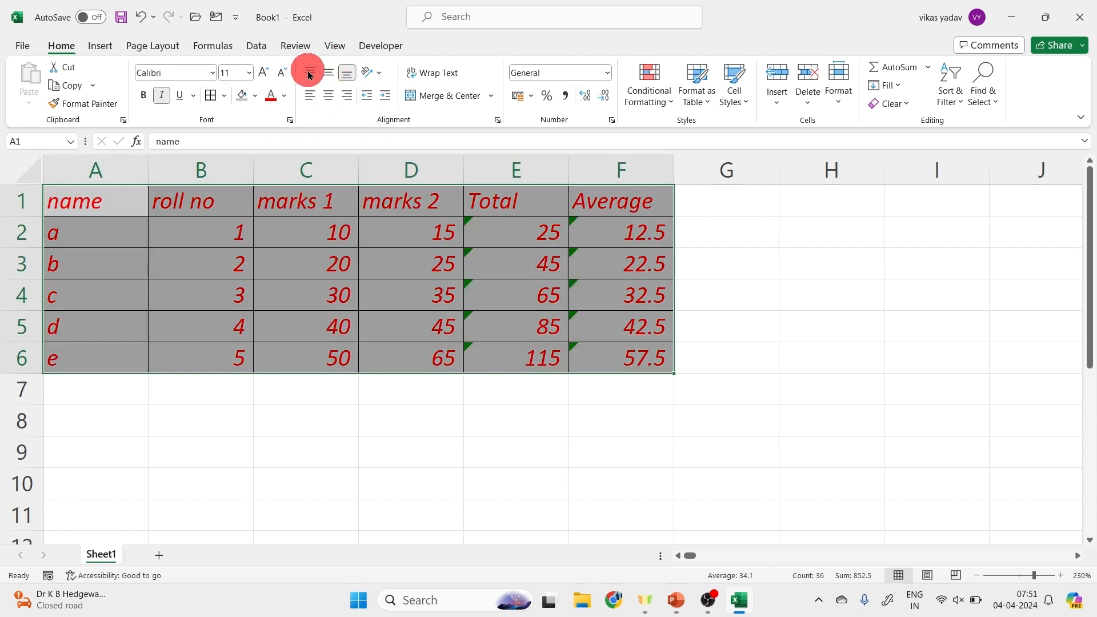
left_click(167, 320)
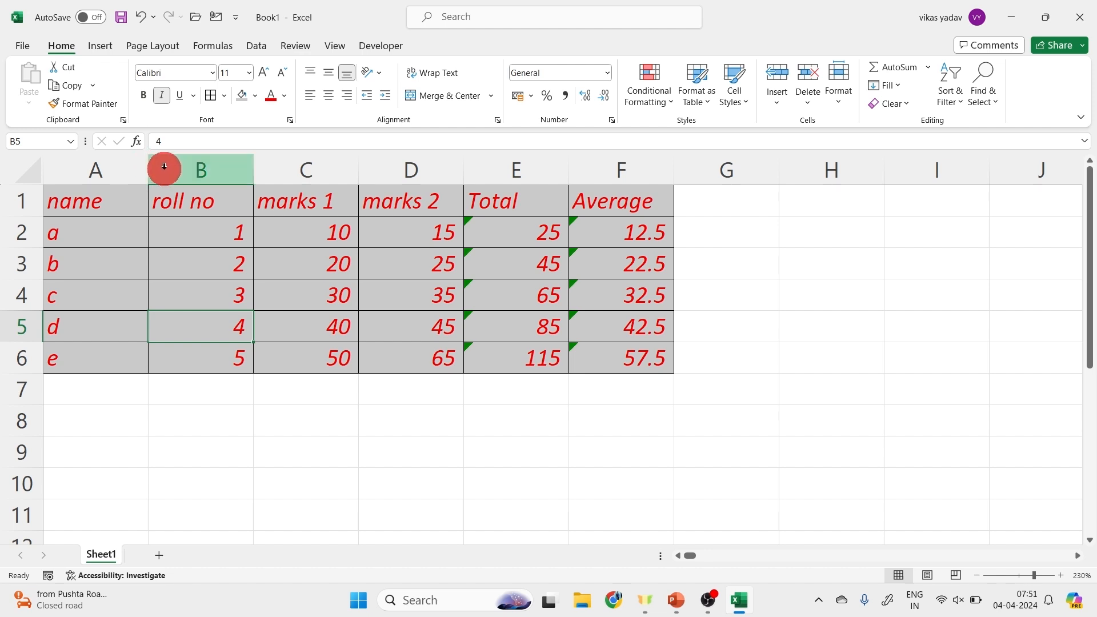
left_click_drag(147, 164, 213, 165)
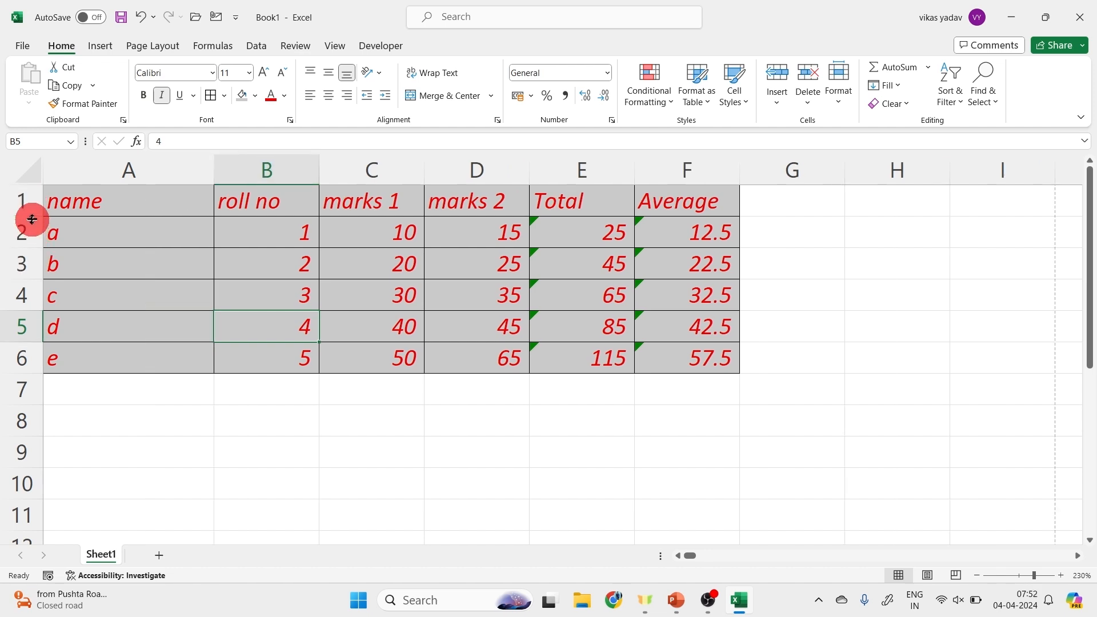
left_click_drag(29, 217, 37, 280)
Try center, right and left alignment on the name heading in A1
left_click(46, 274)
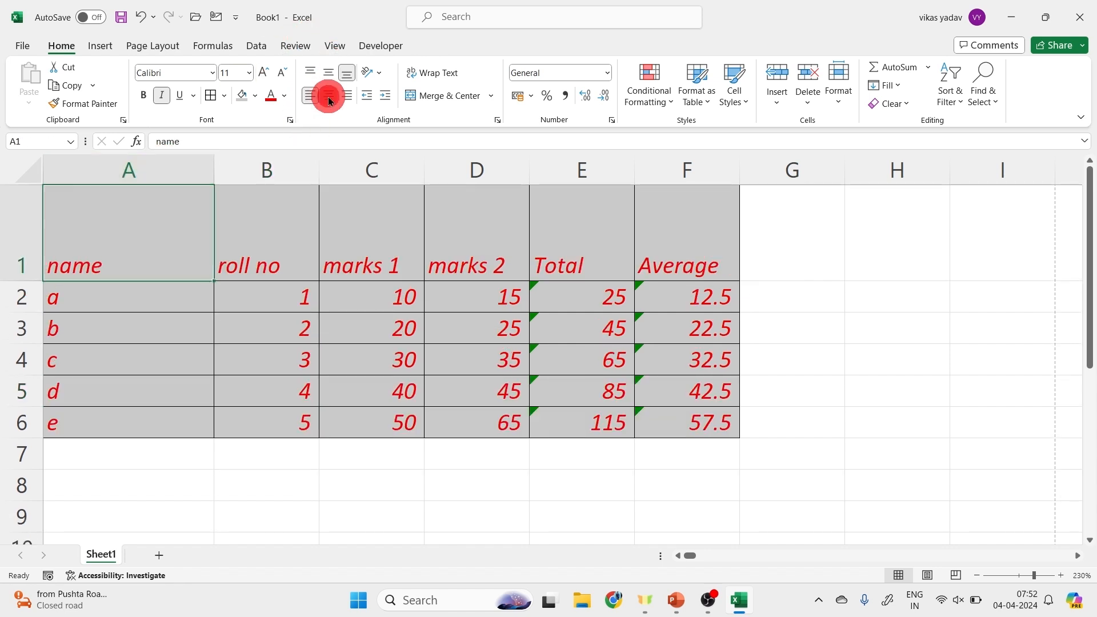
left_click(328, 95)
left_click(348, 100)
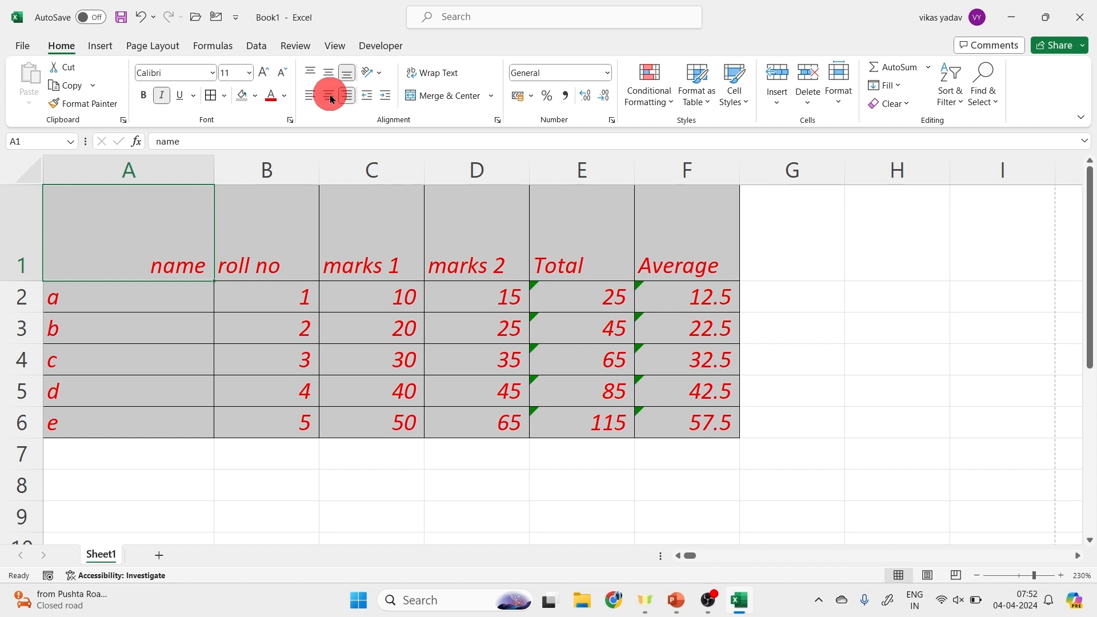
left_click(329, 96)
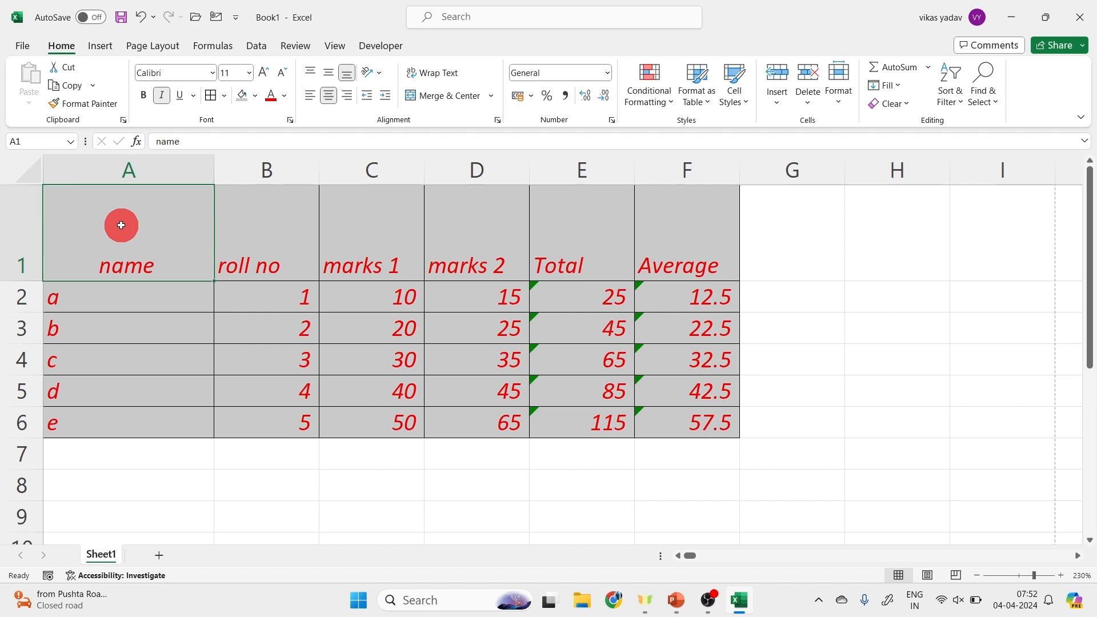
left_click(310, 93)
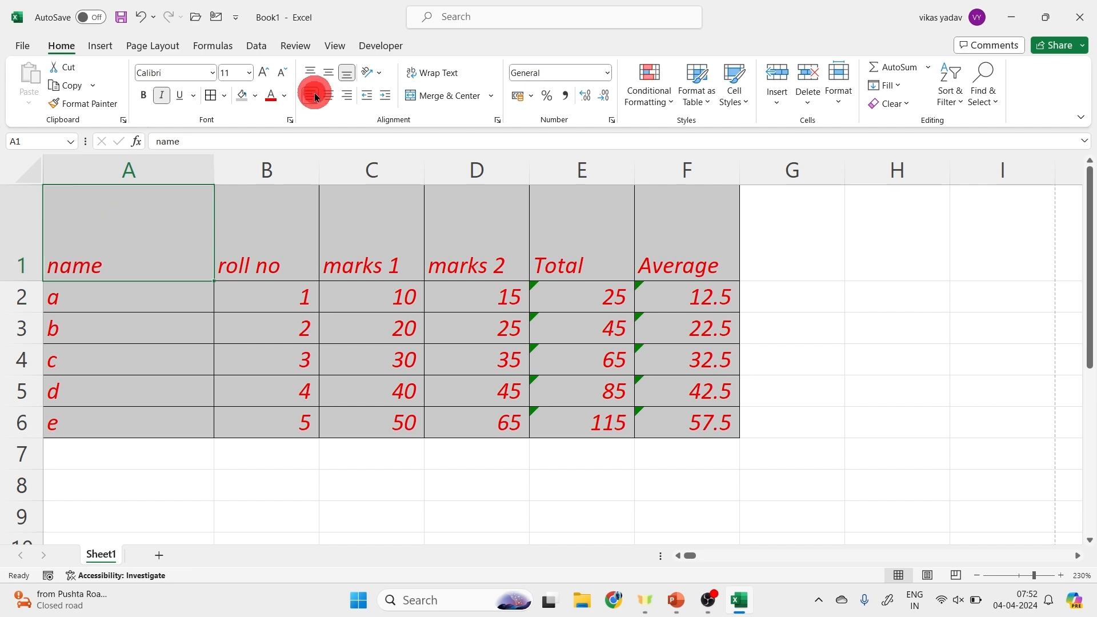
Try top, middle and bottom alignment on the left-aligned name heading, marking the alignment zones over the cell in red ink
left_click(310, 74)
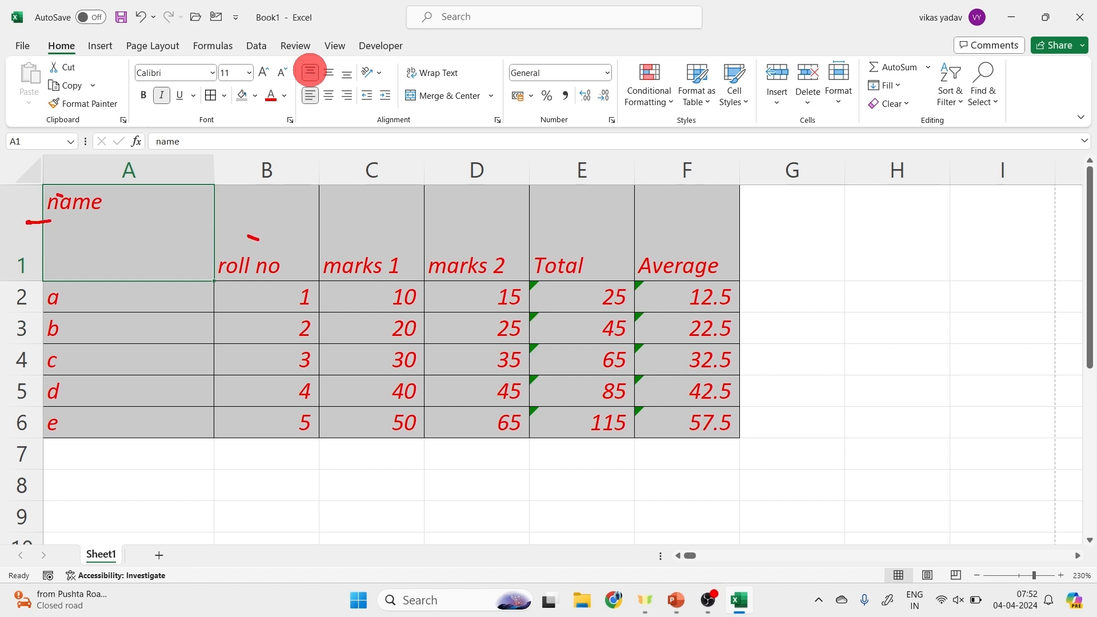
left_click_drag(50, 221, 183, 208)
left_click_drag(22, 263, 229, 250)
left_click_drag(108, 170, 130, 165)
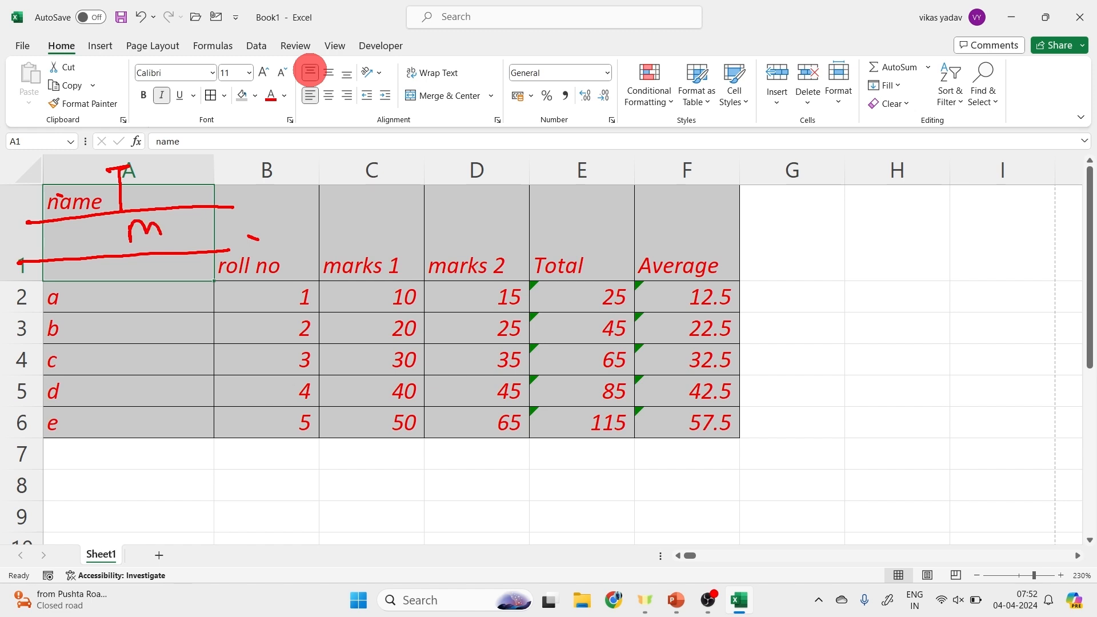
left_click_drag(161, 234, 144, 262)
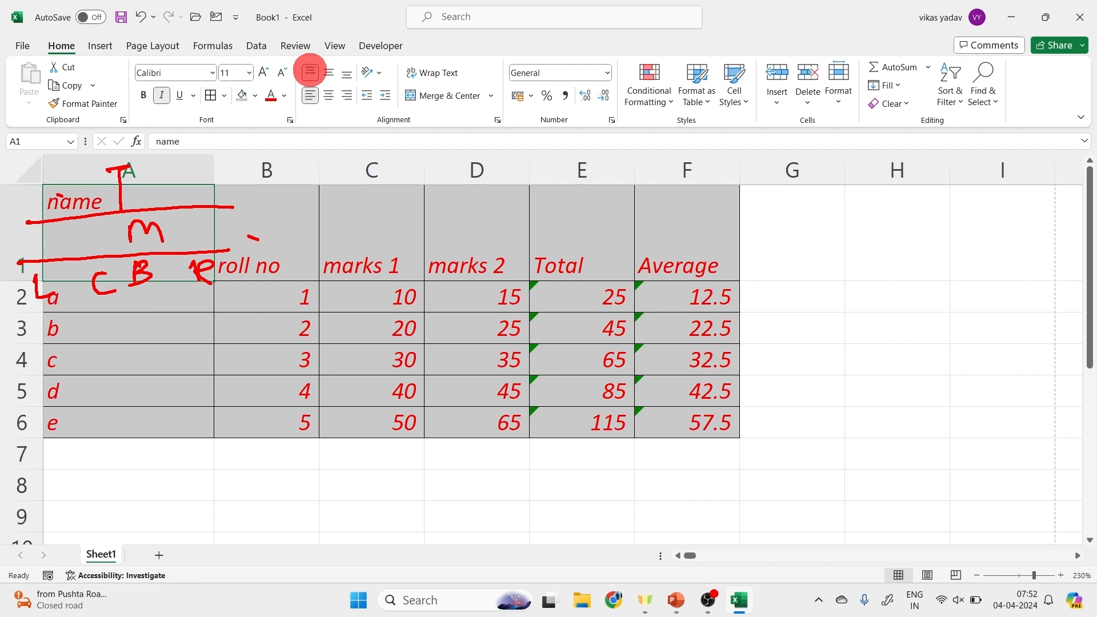
key("Escape")
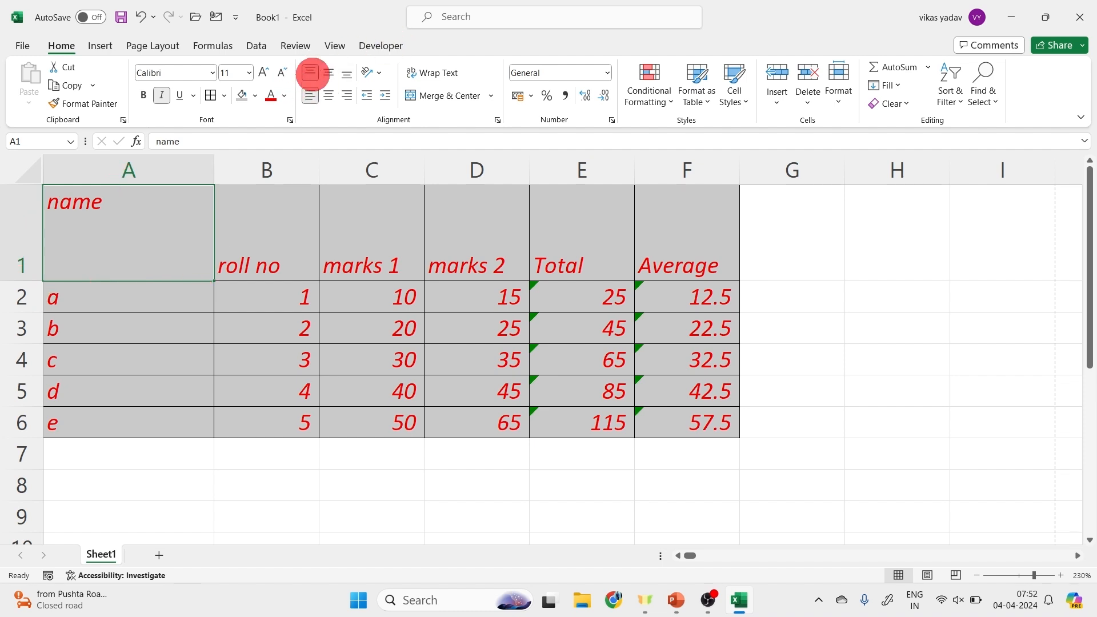
left_click(329, 72)
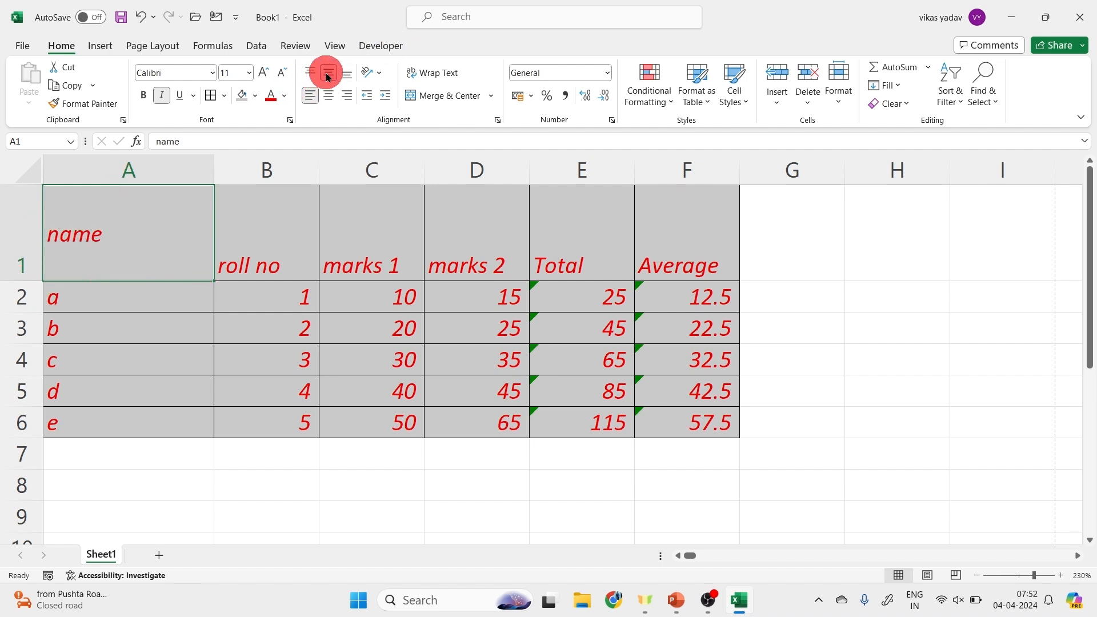
left_click(347, 74)
Center the name heading horizontally and try it with top, middle and bottom alignment
left_click(328, 93)
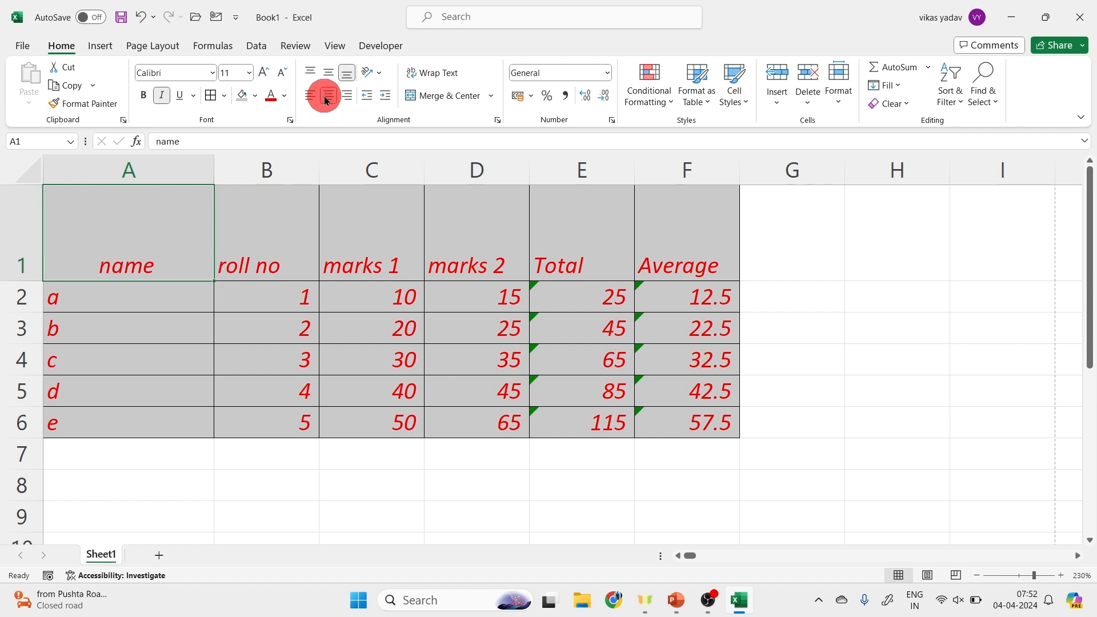
left_click(312, 70)
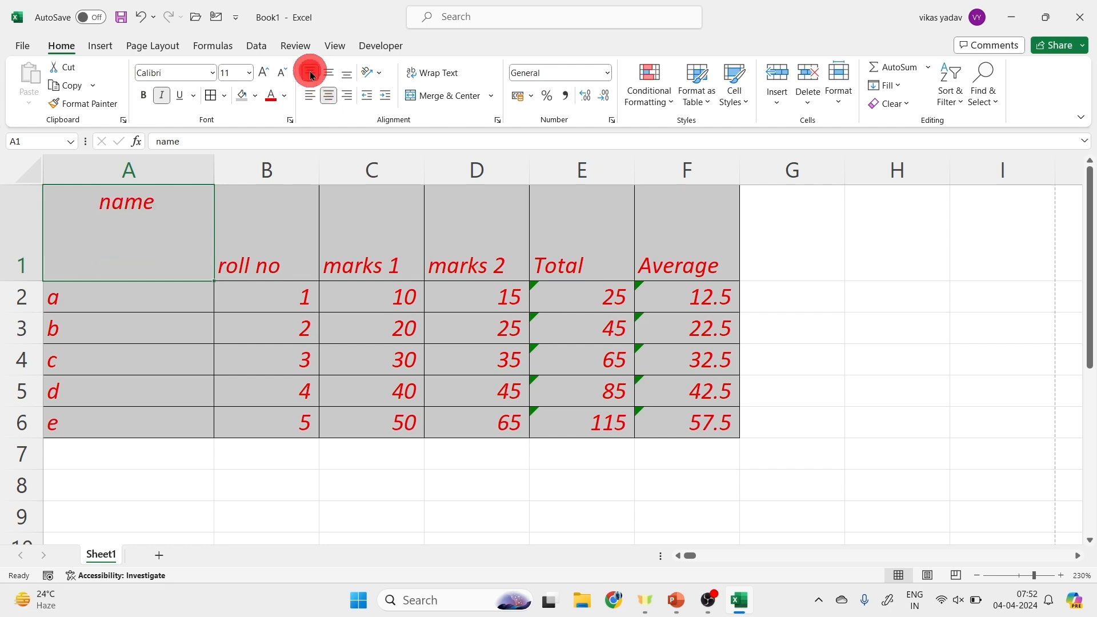
left_click(328, 71)
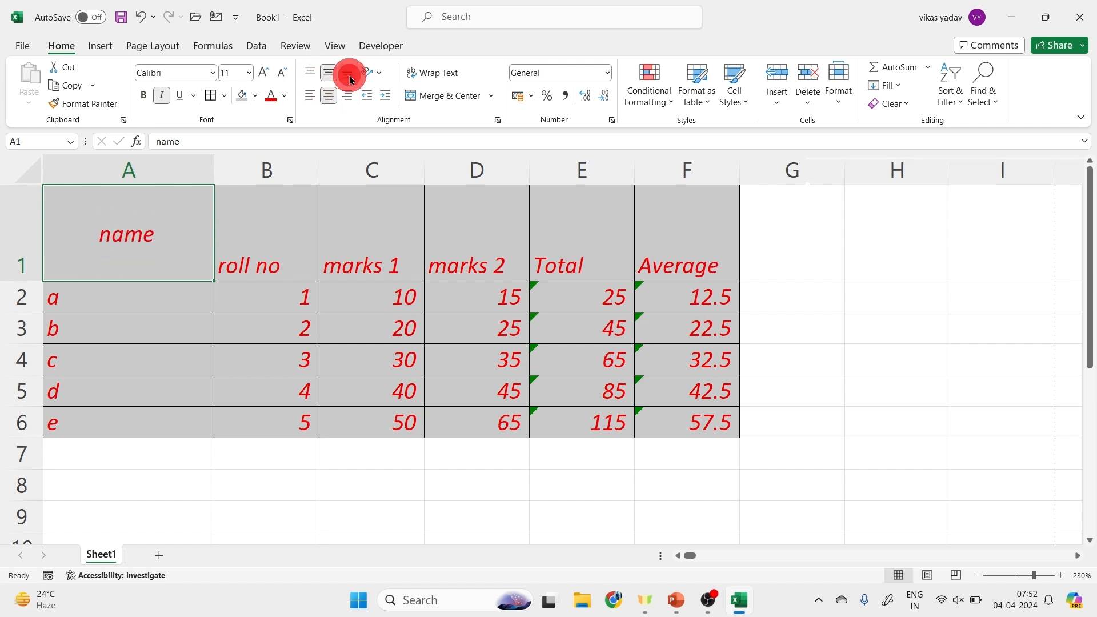
left_click(347, 73)
Right-align the name heading and try it with top, middle and bottom alignment
left_click(345, 96)
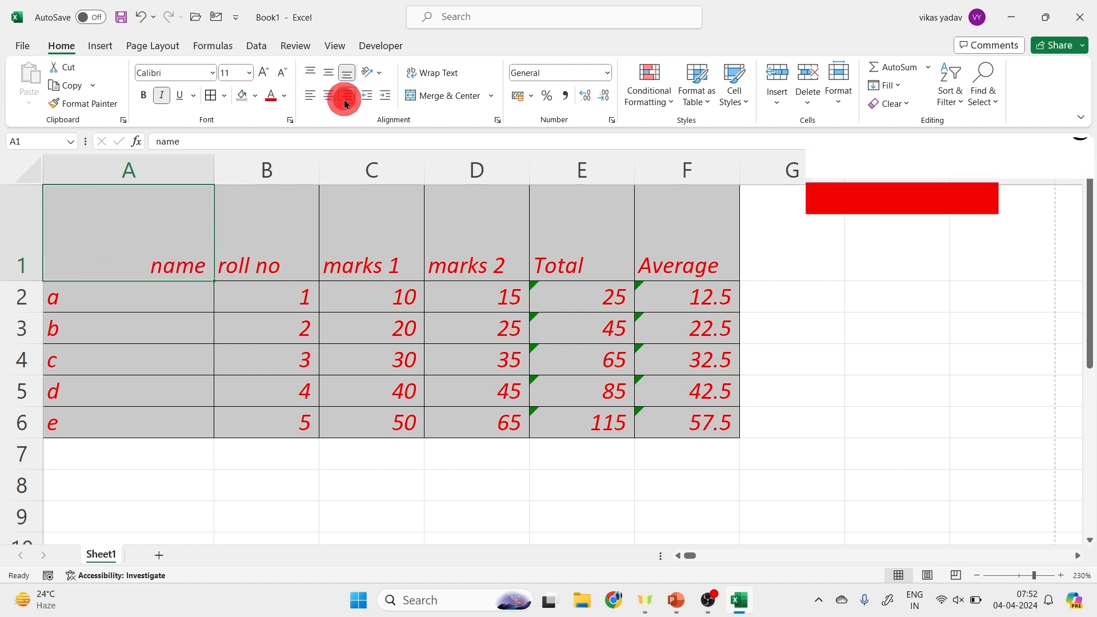
left_click(311, 70)
left_click(324, 75)
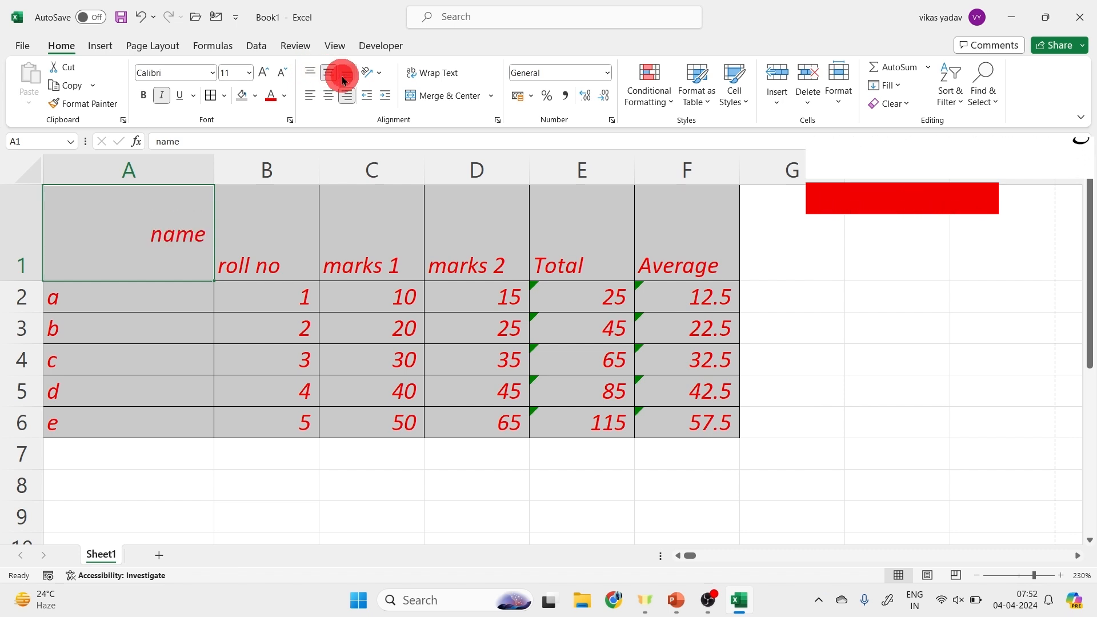
left_click(346, 72)
Center the name heading horizontally and vertically, and reduce the width of column A and the height of row 1
left_click(328, 95)
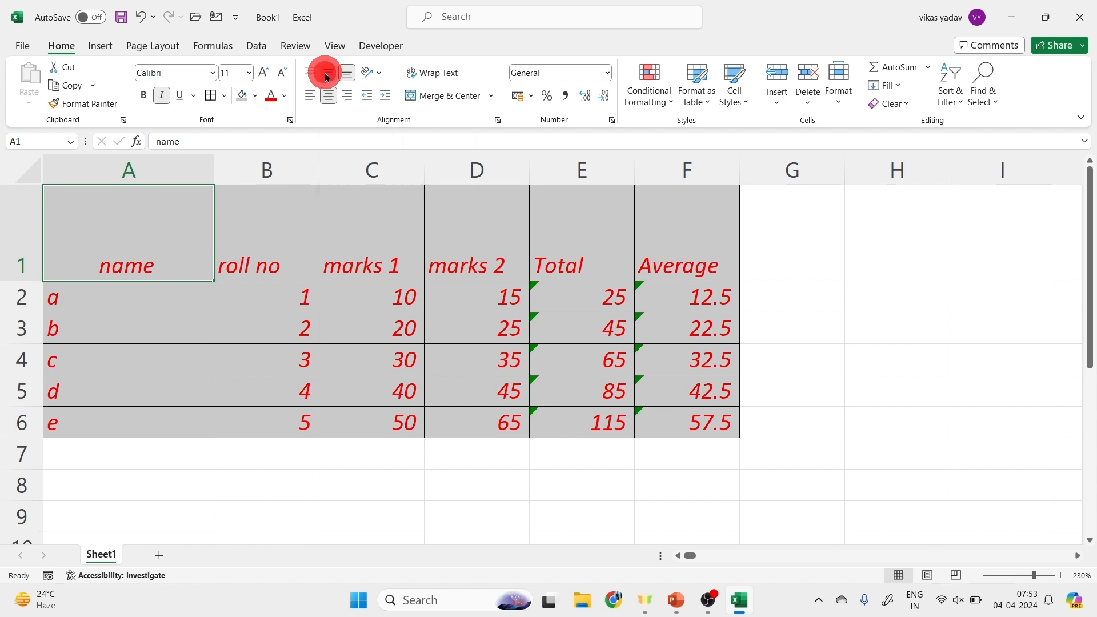
left_click(325, 73)
left_click_drag(209, 179, 139, 192)
left_click_drag(45, 276, 35, 221)
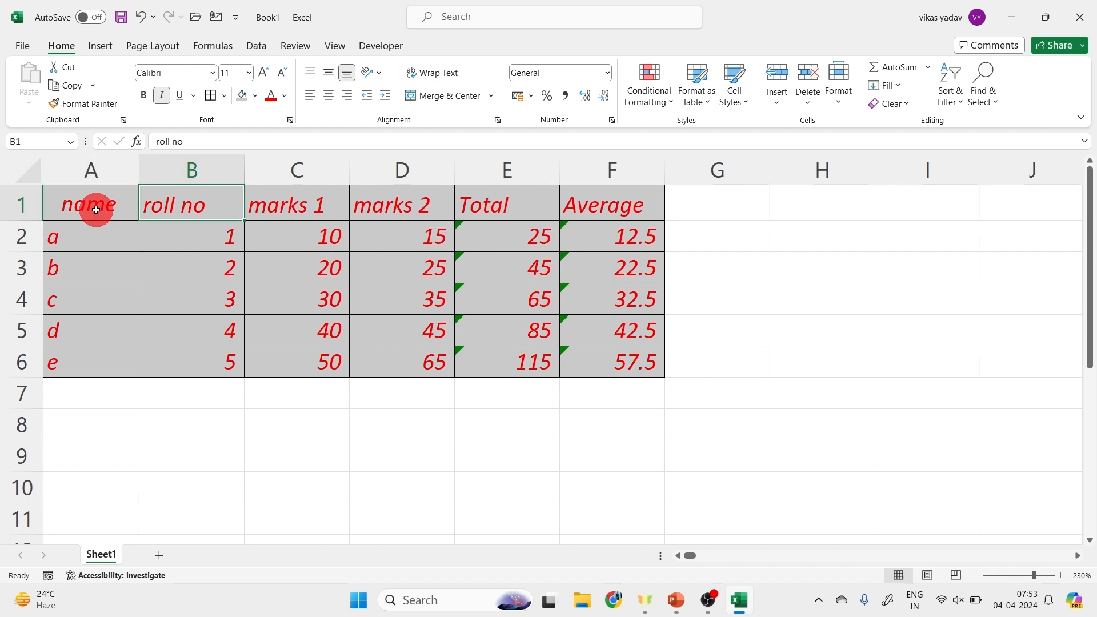
Select the headings A1:F1 and angle their text clockwise
left_click_drag(92, 197, 159, 193)
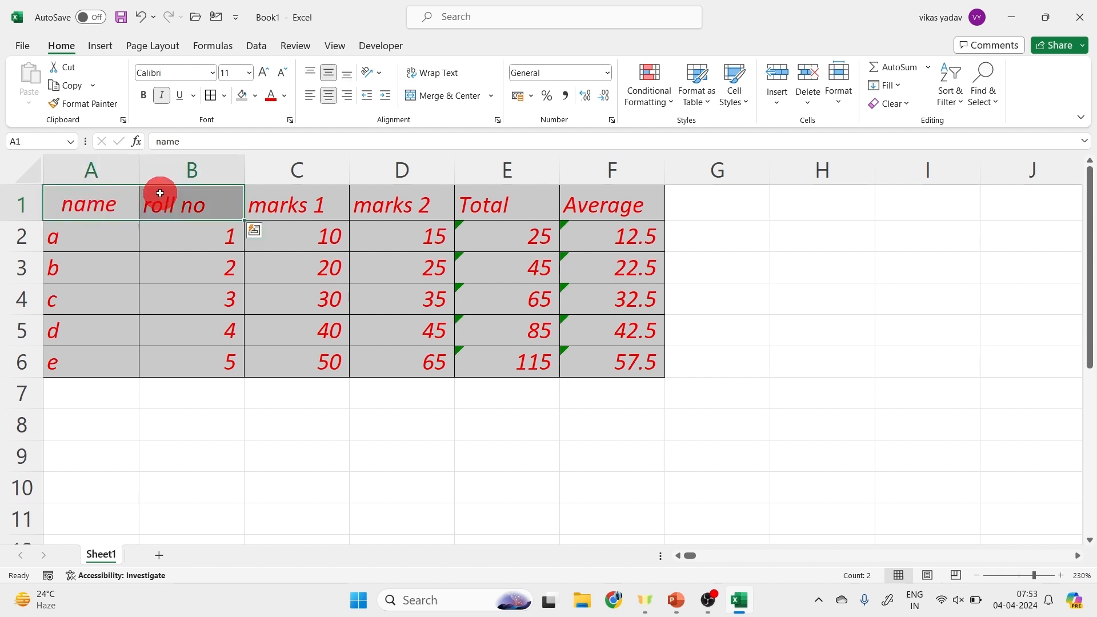
key("shift+Right")
key("shift+Right")
key("shift+Right")
key("shift+Right")
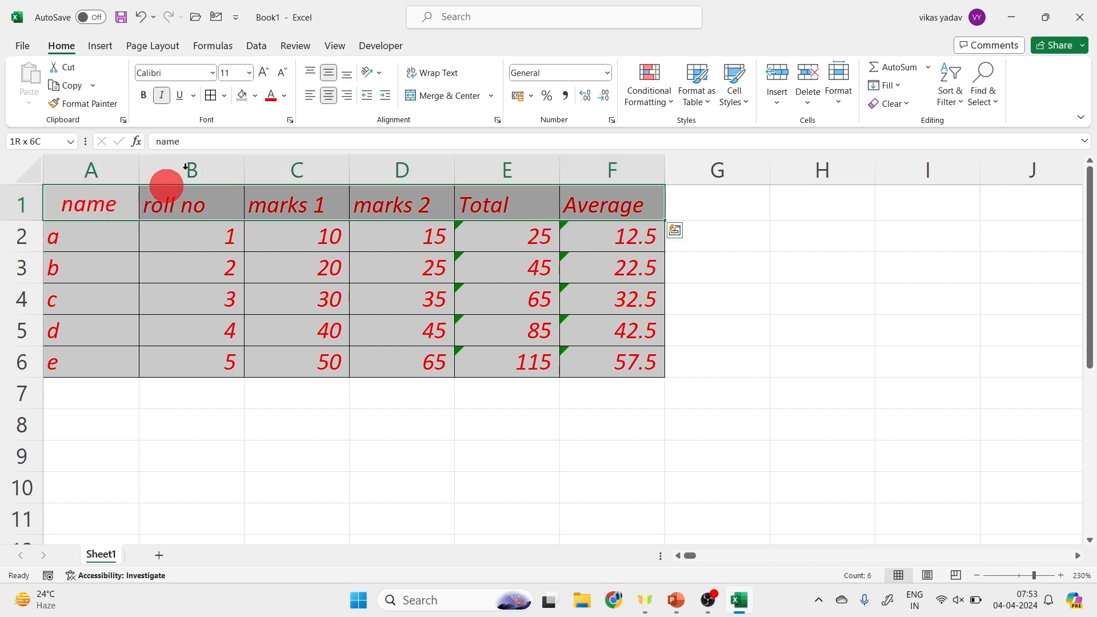
left_click(378, 73)
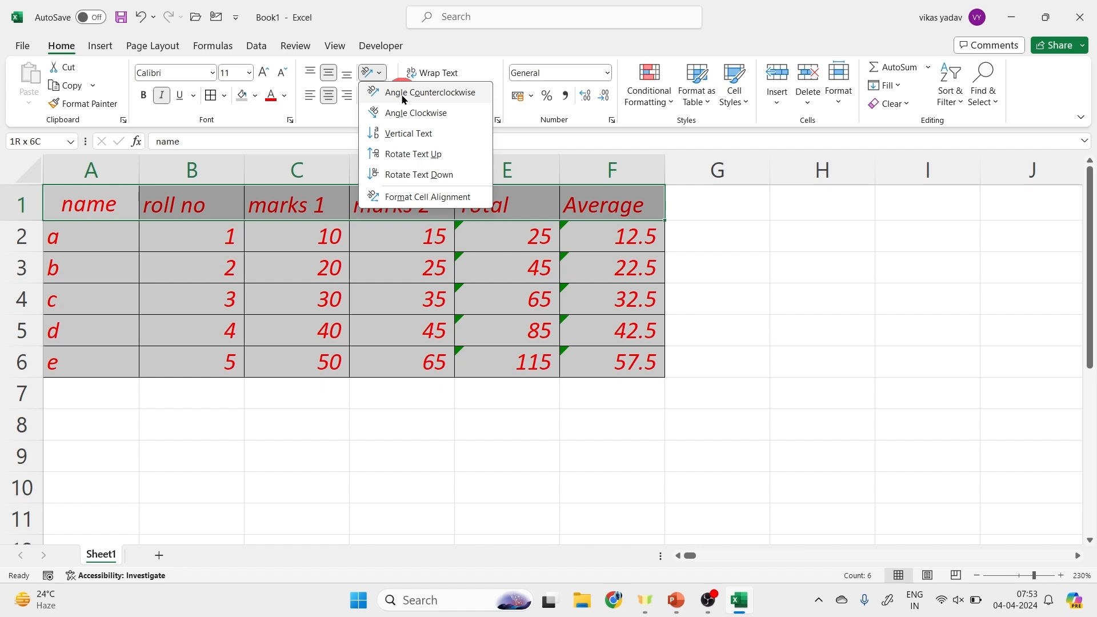
left_click(432, 114)
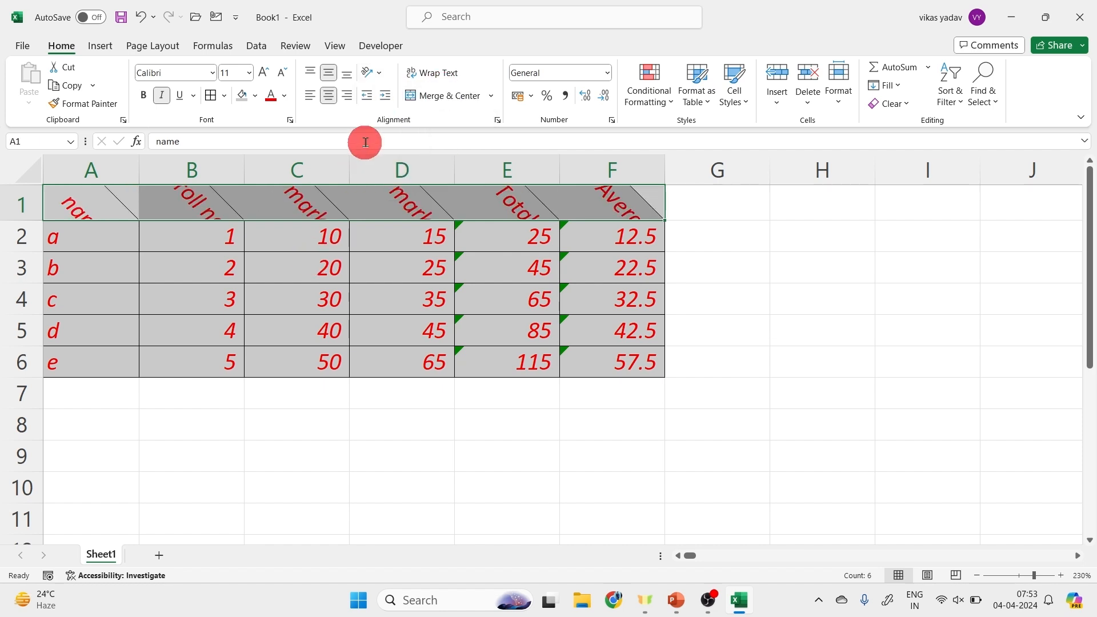
Undo the angled headings and all earlier alignment, size and font color changes, back to the black text on gray fill
key("ctrl+z")
key("ctrl+z")
key("ctrl+z")
key("ctrl+z")
key("ctrl+z")
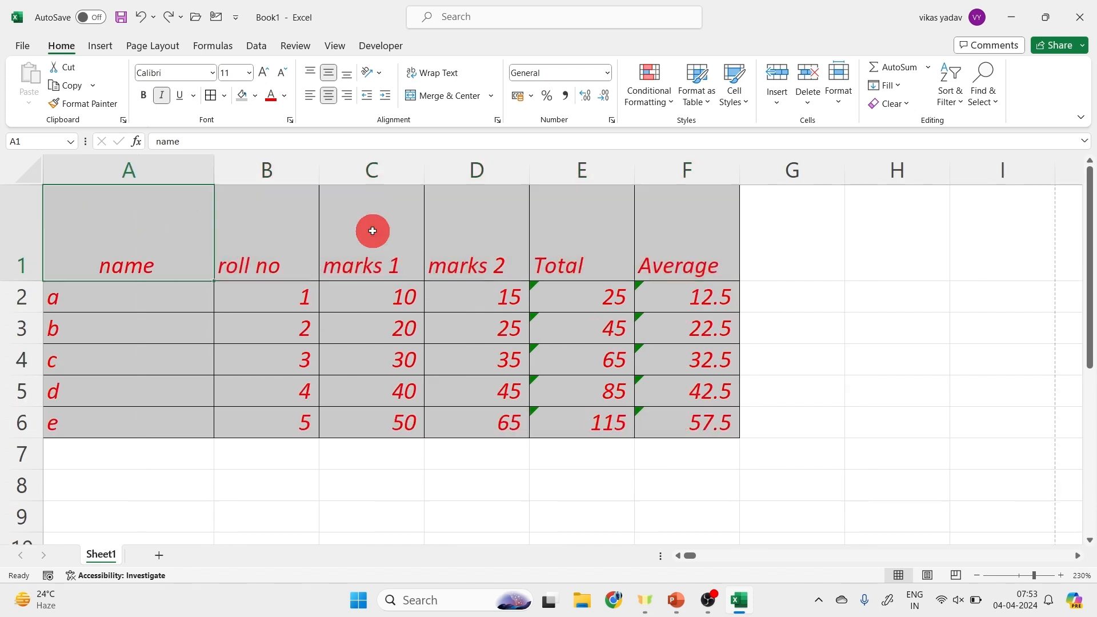
key("ctrl+z")
key("ctrl+z")
Try the clockwise angle and vertical text orientations on the headings A1:F1, and rotate their text up
left_click_drag(122, 203, 583, 203)
left_click(367, 71)
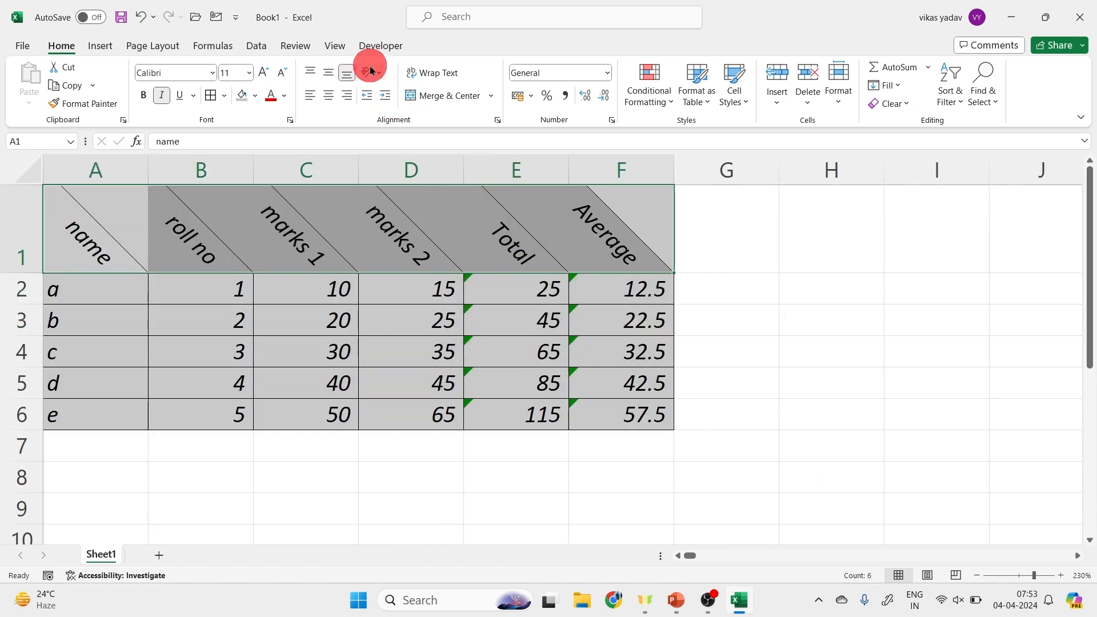
left_click(377, 73)
left_click(380, 131)
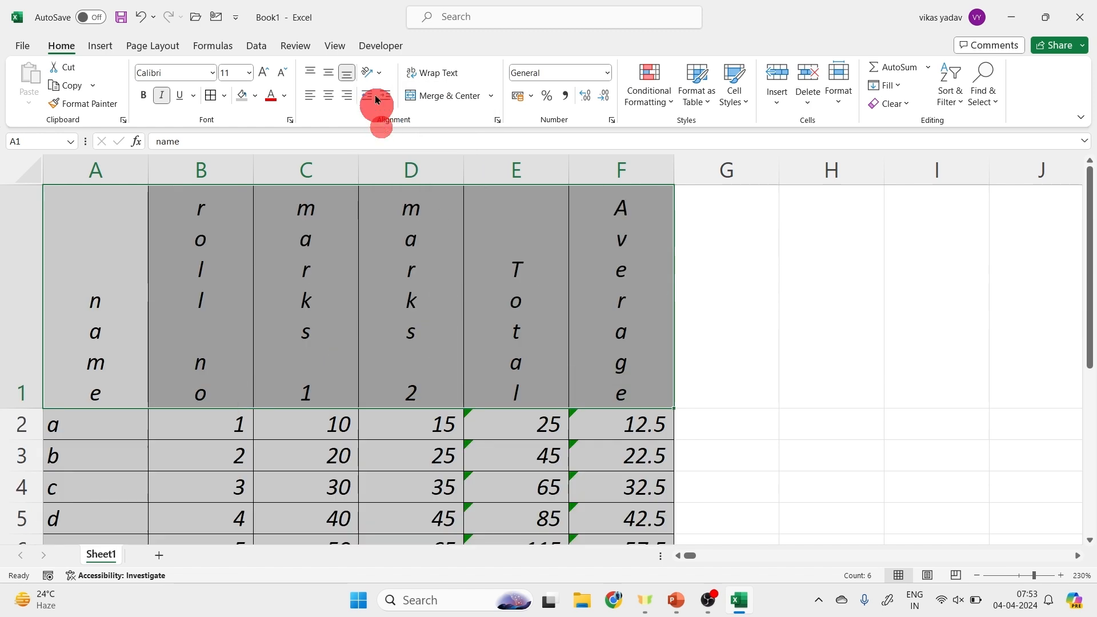
left_click(373, 71)
left_click(401, 168)
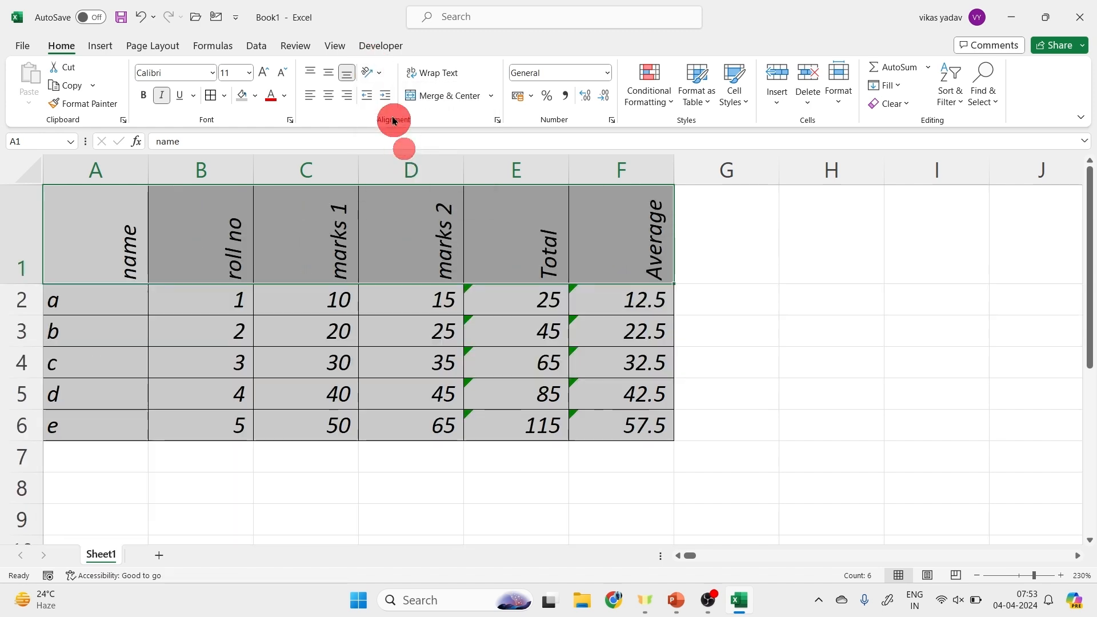
Try the rotated-down and counterclockwise-angled text orientations on the headings A1:F1, and return them to horizontal text
left_click(373, 71)
left_click(394, 166)
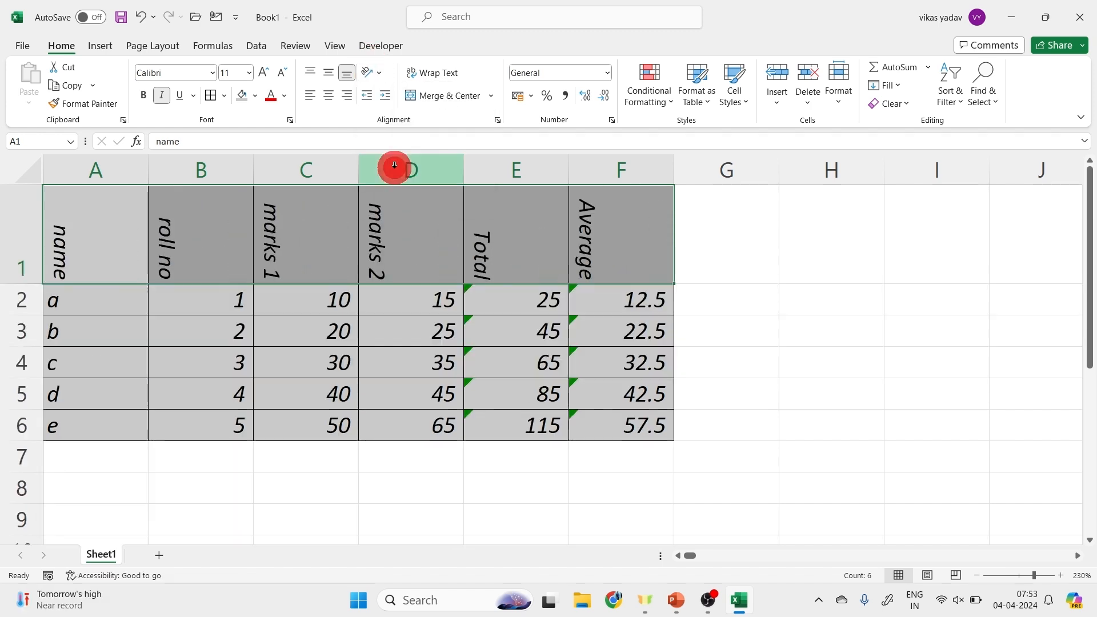
left_click(374, 72)
left_click(377, 91)
left_click(374, 72)
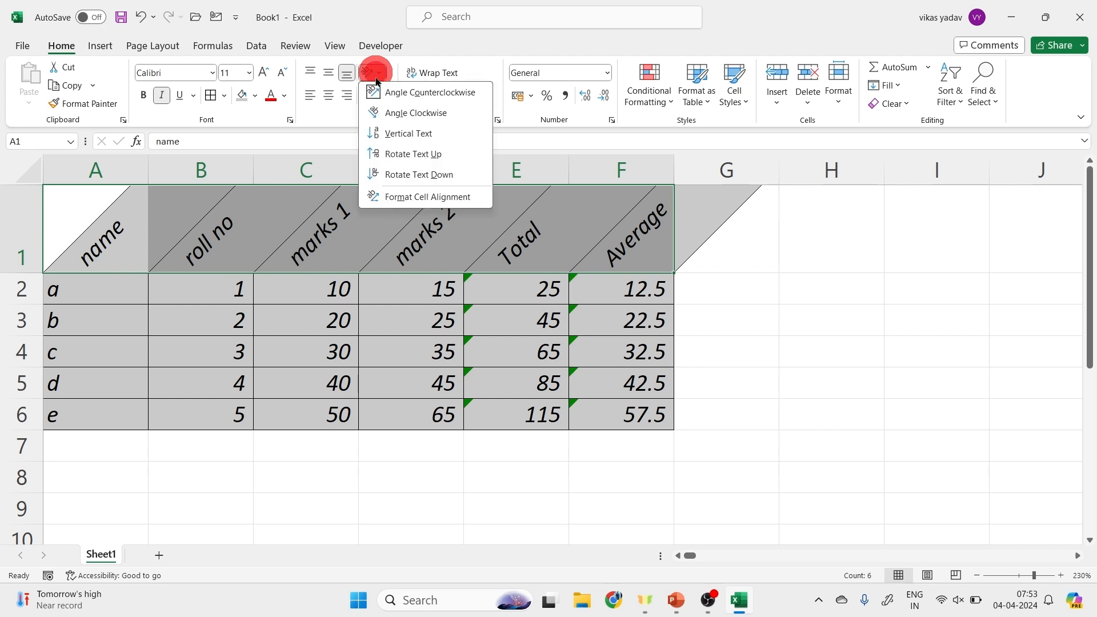
left_click(381, 93)
Try a larger indent on the headings A1:F1 and remove it again
left_click(370, 101)
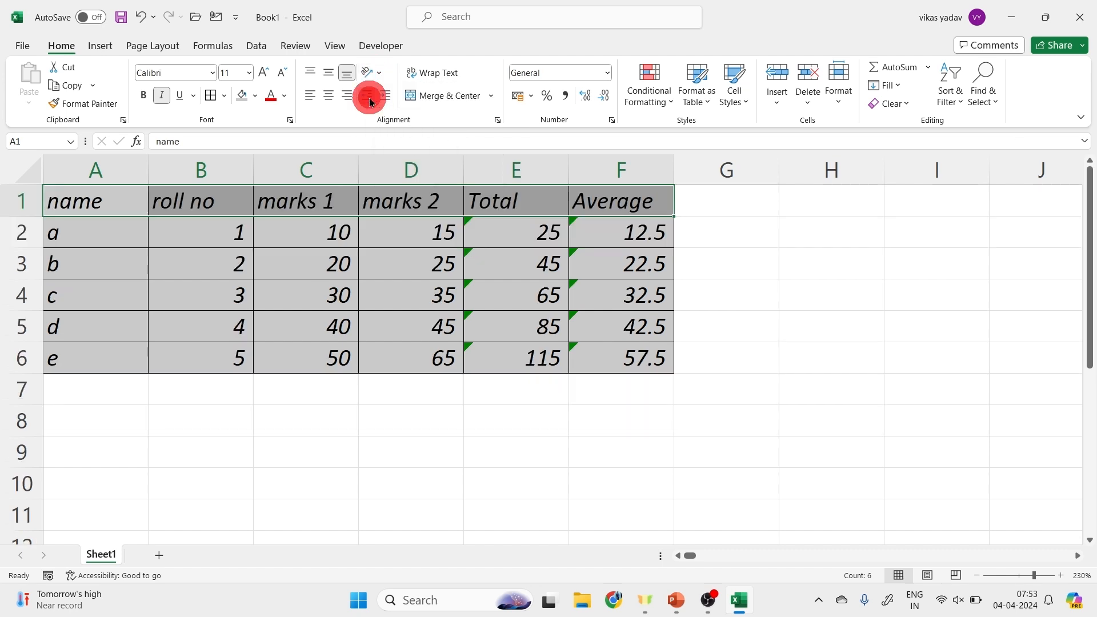
left_click(375, 102)
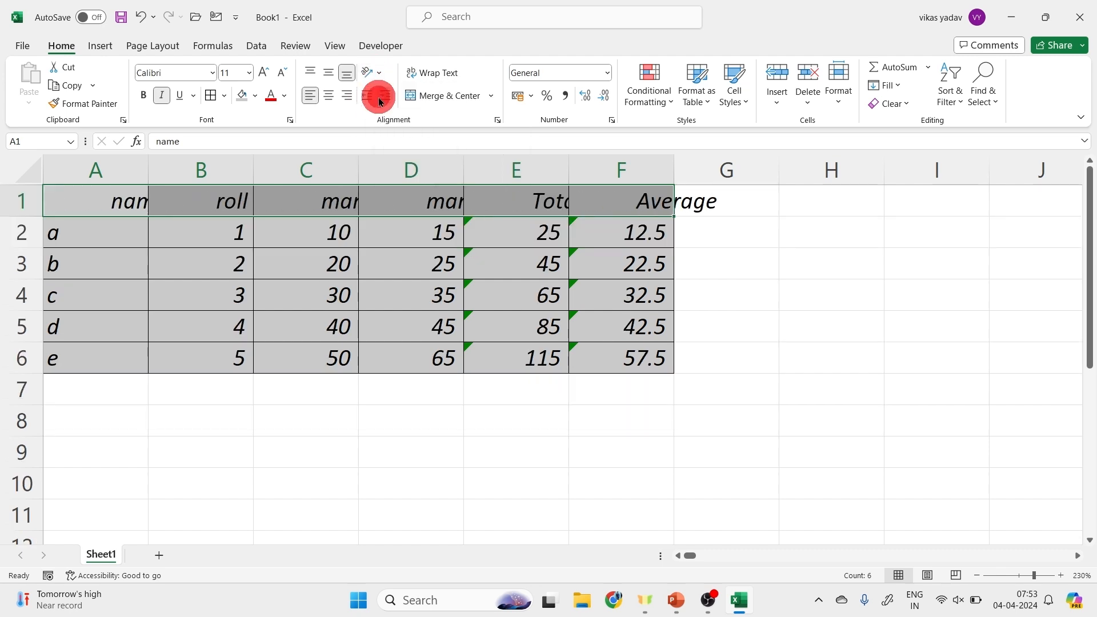
left_click(367, 102)
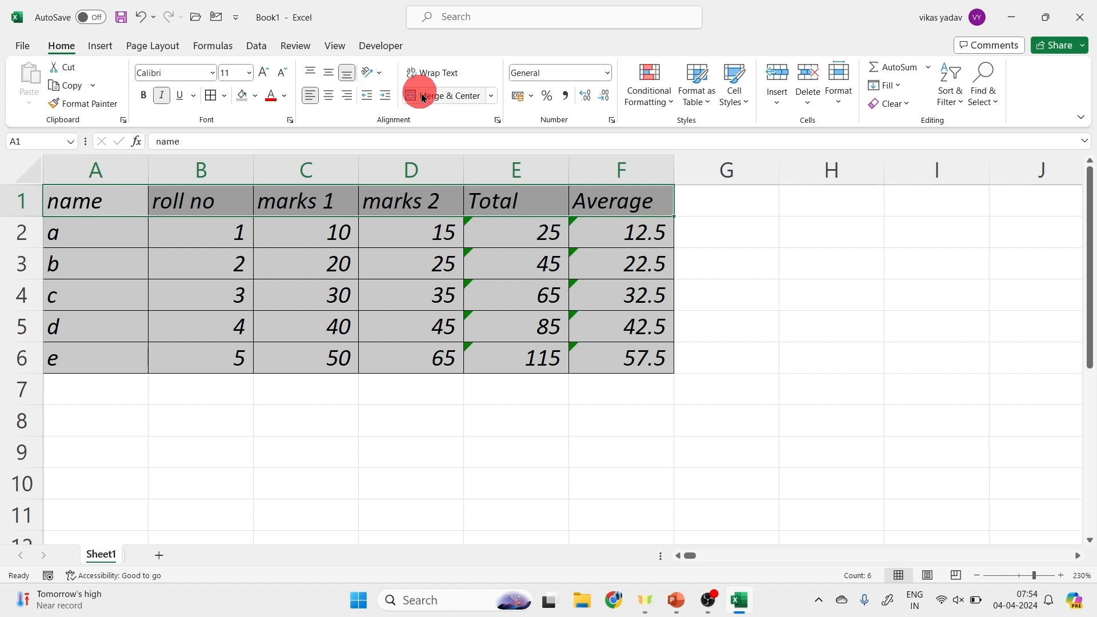
Enter student report in cell A9 and class in cell B9 below the marks table
left_click(254, 485)
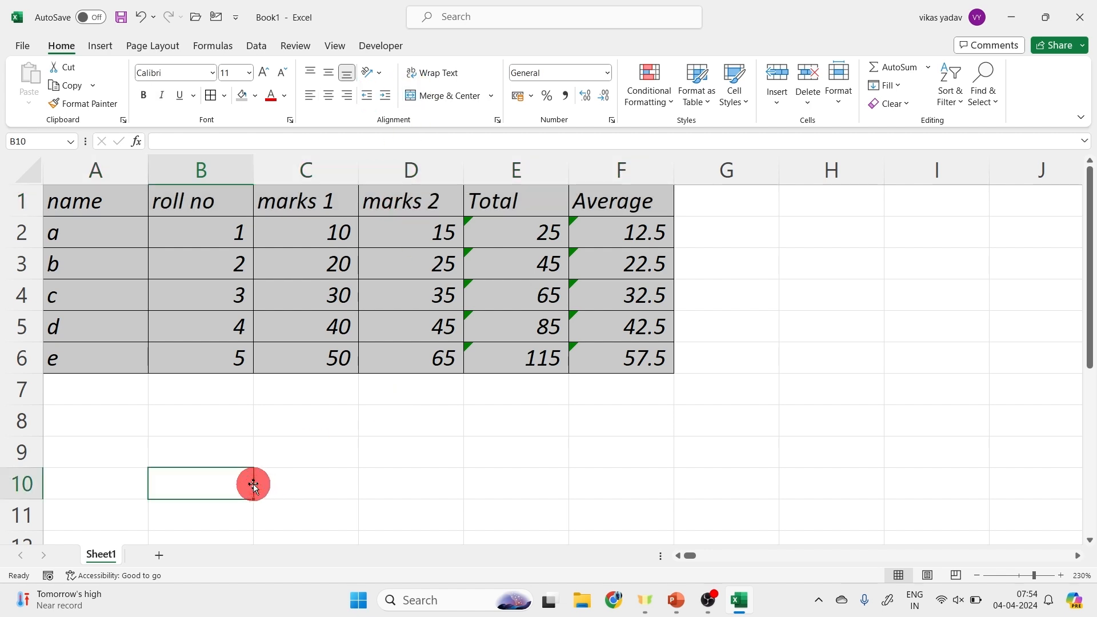
left_click(118, 451)
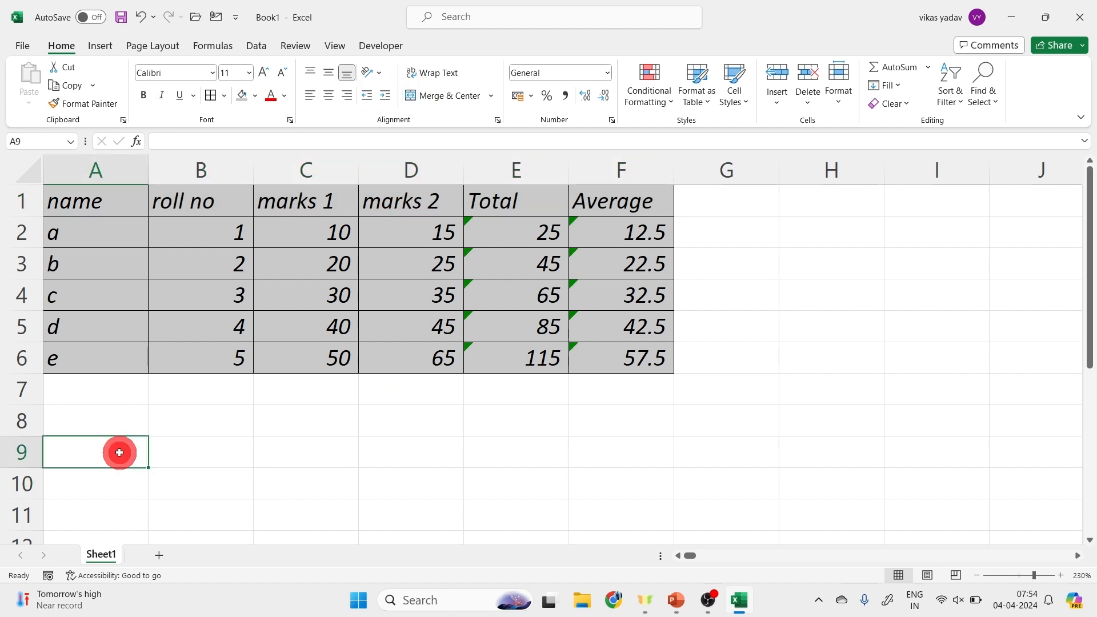
type("student repo")
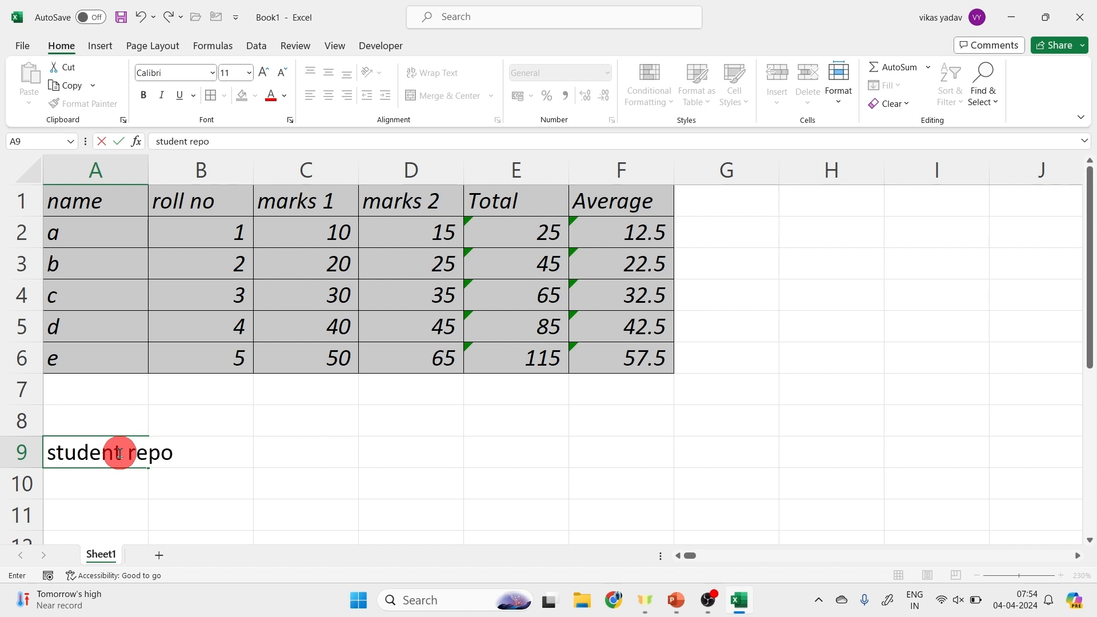
type("rt")
key("Tab")
type("ck")
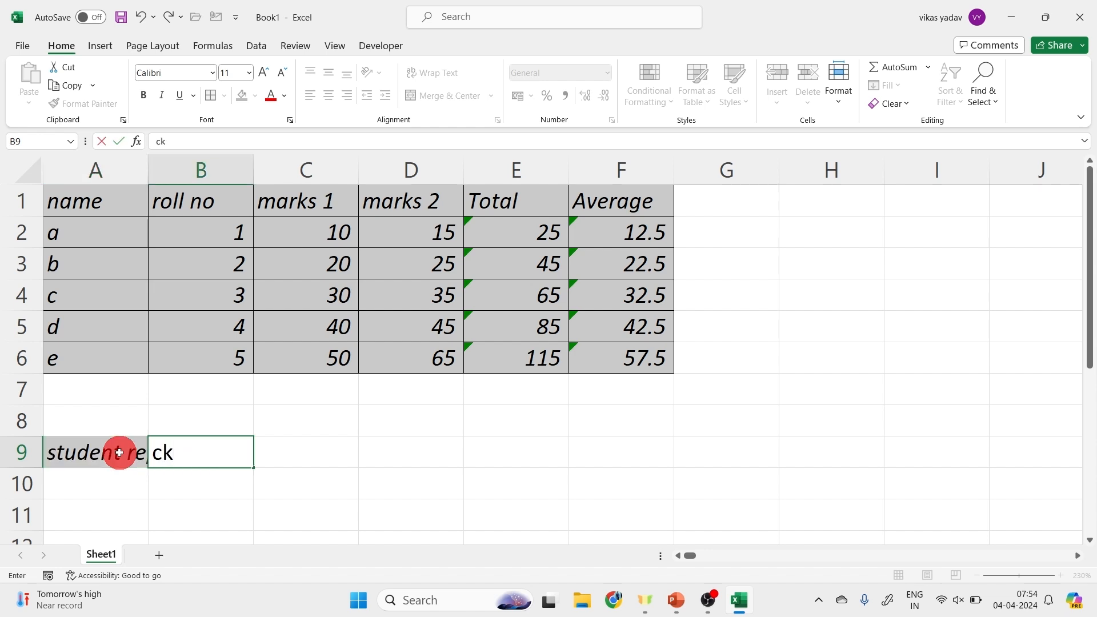
type("las")
left_click(119, 452)
key("Right")
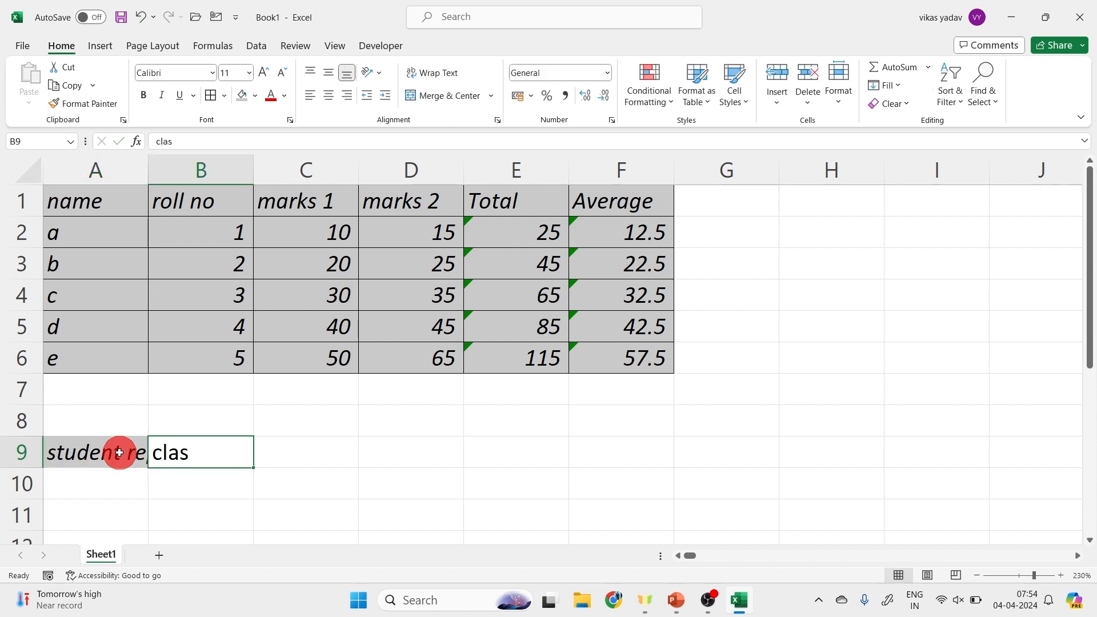
type("class")
key("Return")
left_click(130, 460)
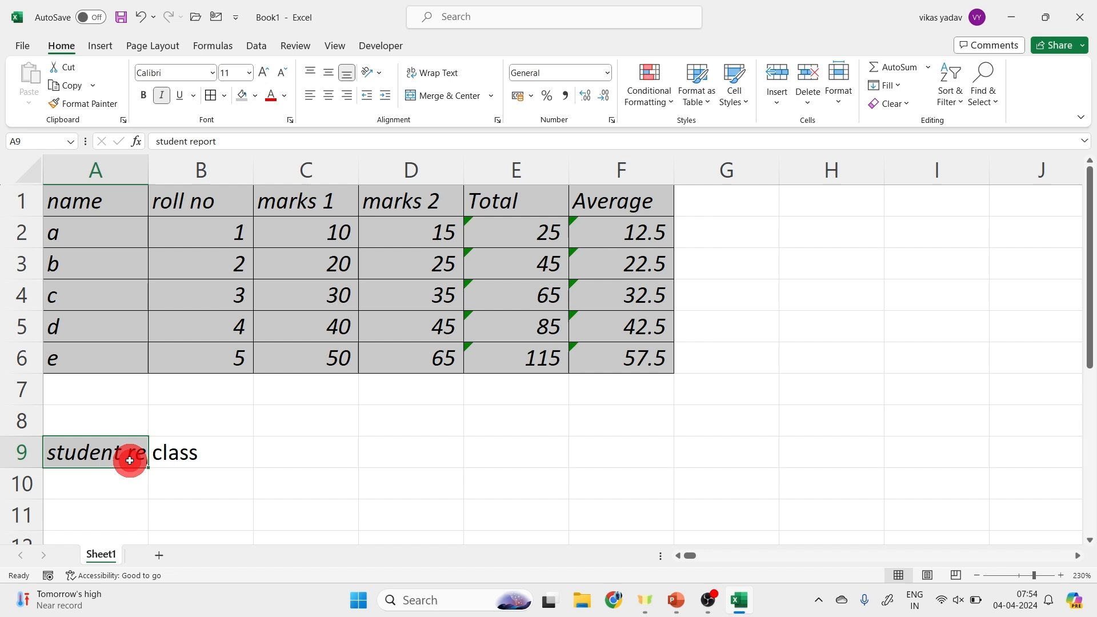
left_click(210, 463)
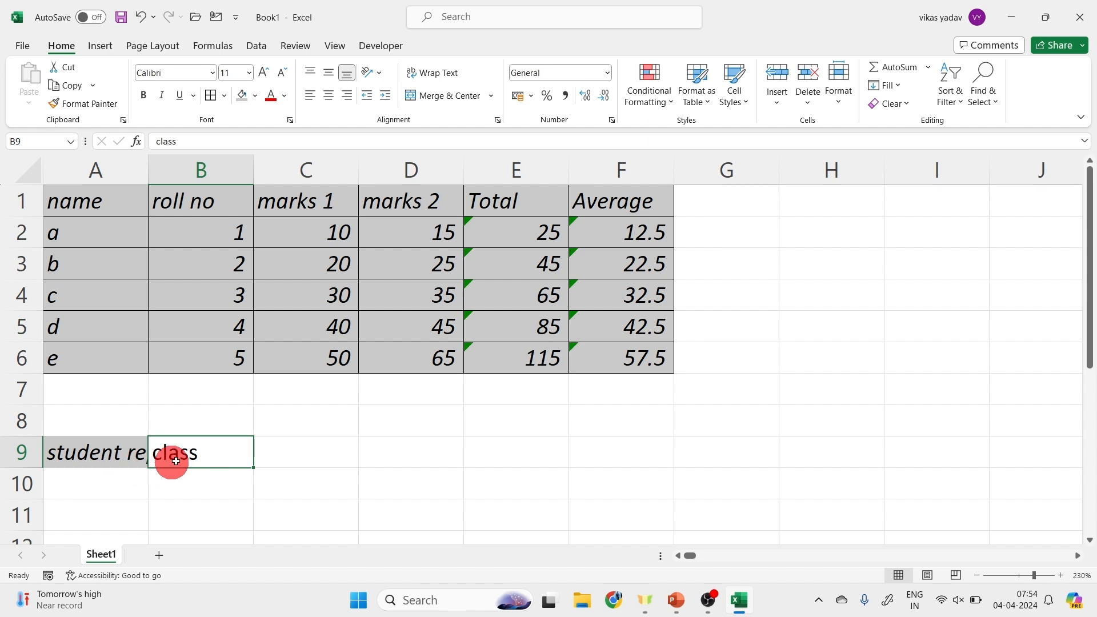
left_click(127, 452)
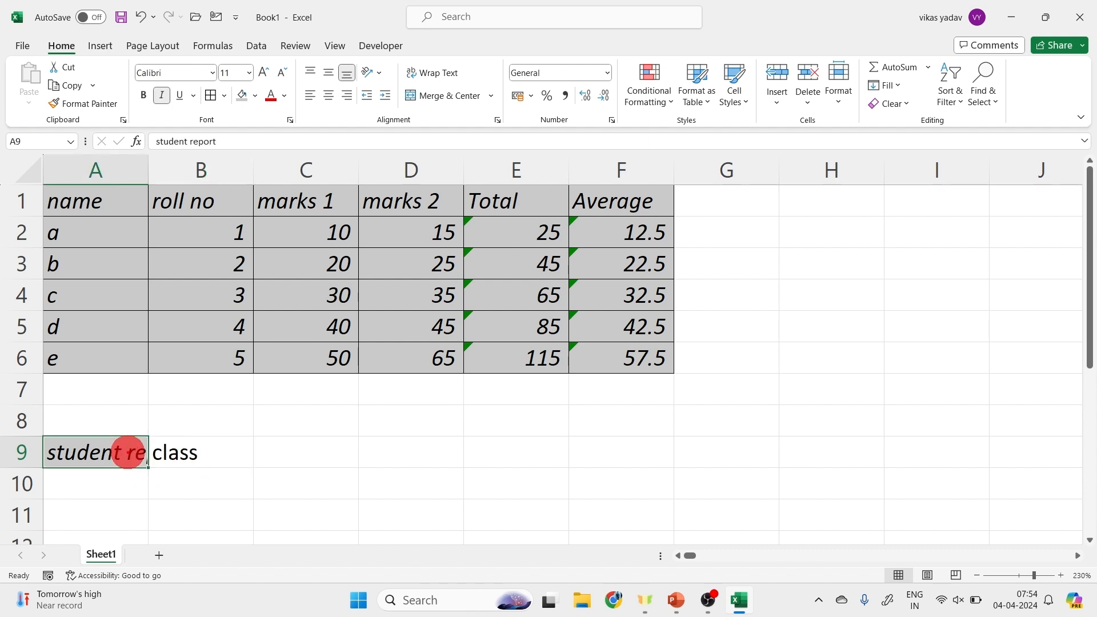
mouse_move(489, 379)
left_mouse_down()
mouse_move(485, 405)
mouse_move(466, 406)
left_mouse_up()
left_click_drag(494, 375, 502, 413)
left_click_drag(495, 398, 598, 394)
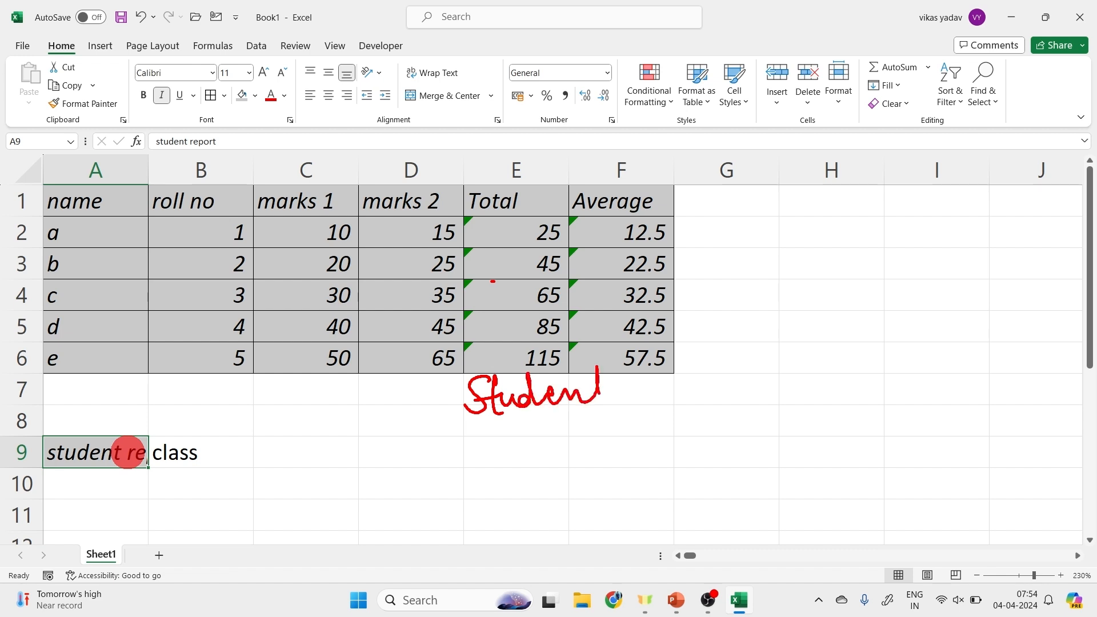
mouse_move(476, 454)
left_mouse_down()
mouse_move(503, 437)
mouse_move(574, 434)
left_mouse_up()
left_click_drag(583, 417, 591, 451)
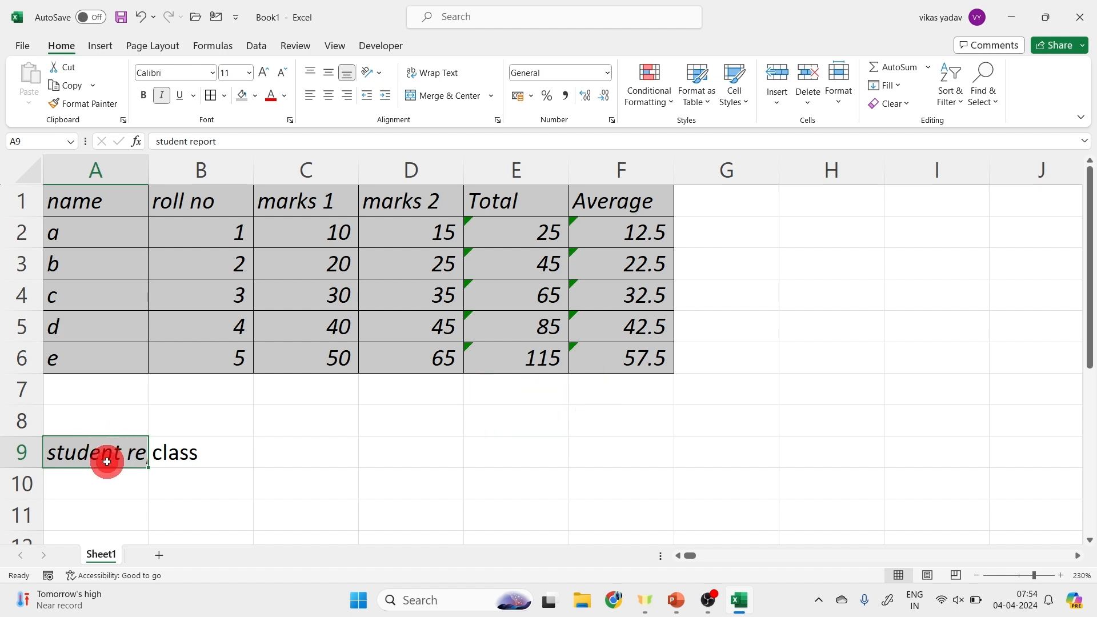
Turn on text wrapping for the student report text in cell A9
left_click(415, 78)
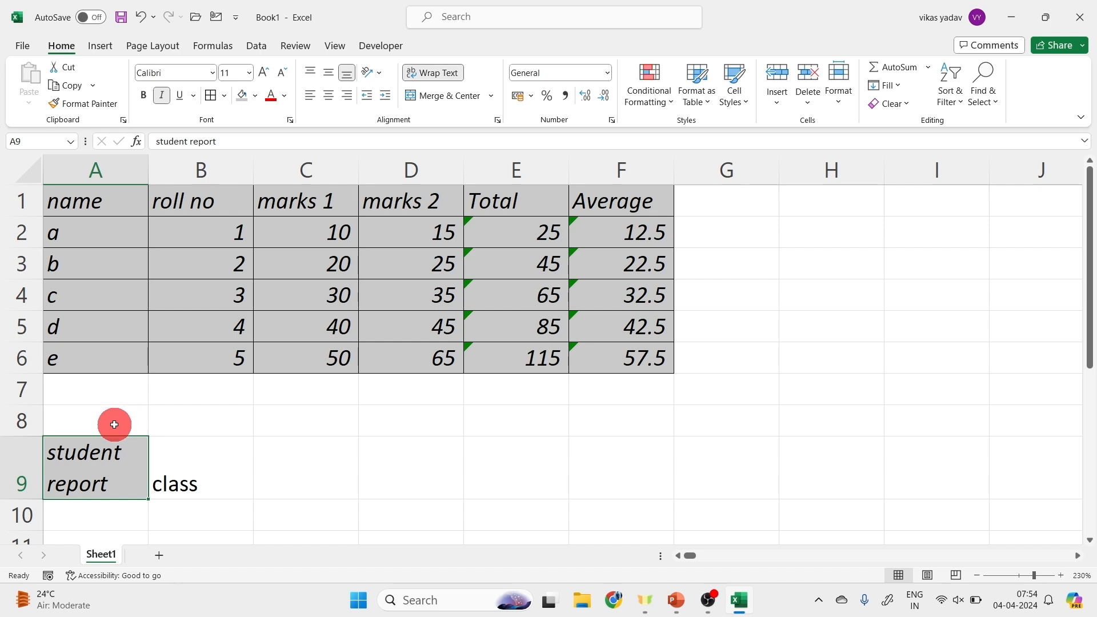
Merge and center the cells A8:F8, and enter student report in the merged cell
left_click_drag(114, 424, 640, 415)
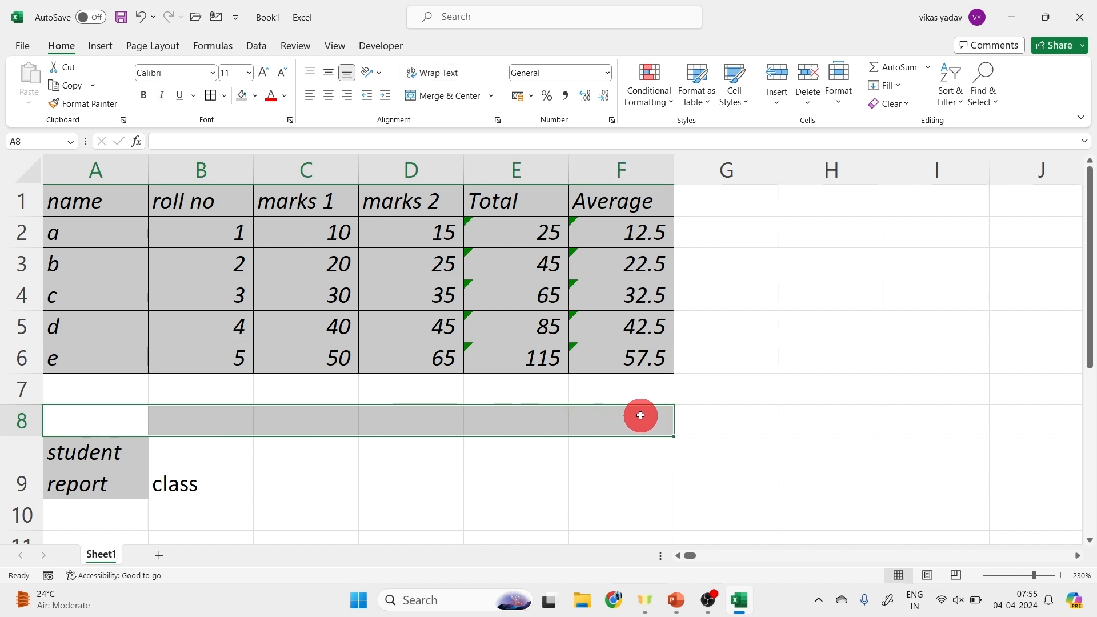
left_click(467, 94)
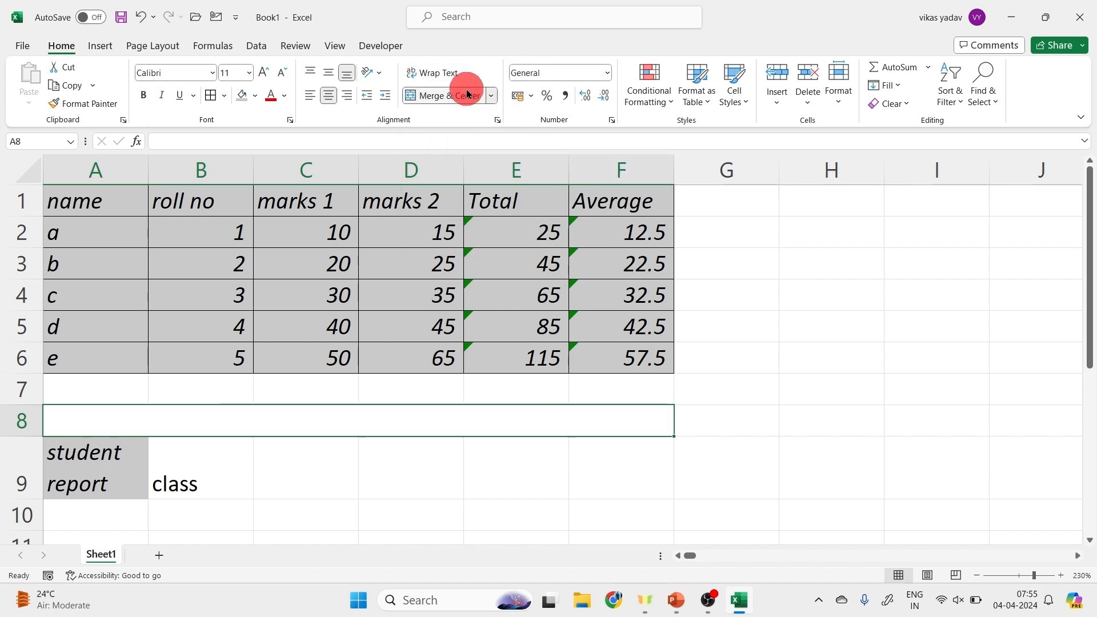
type("stude")
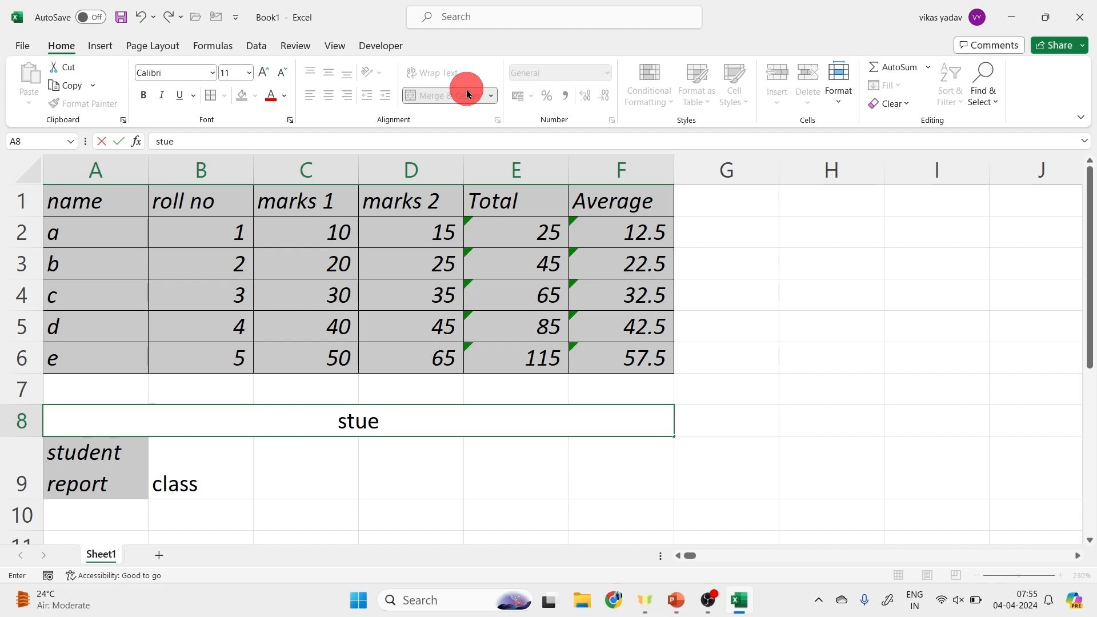
key("BackSpace")
type("dent report")
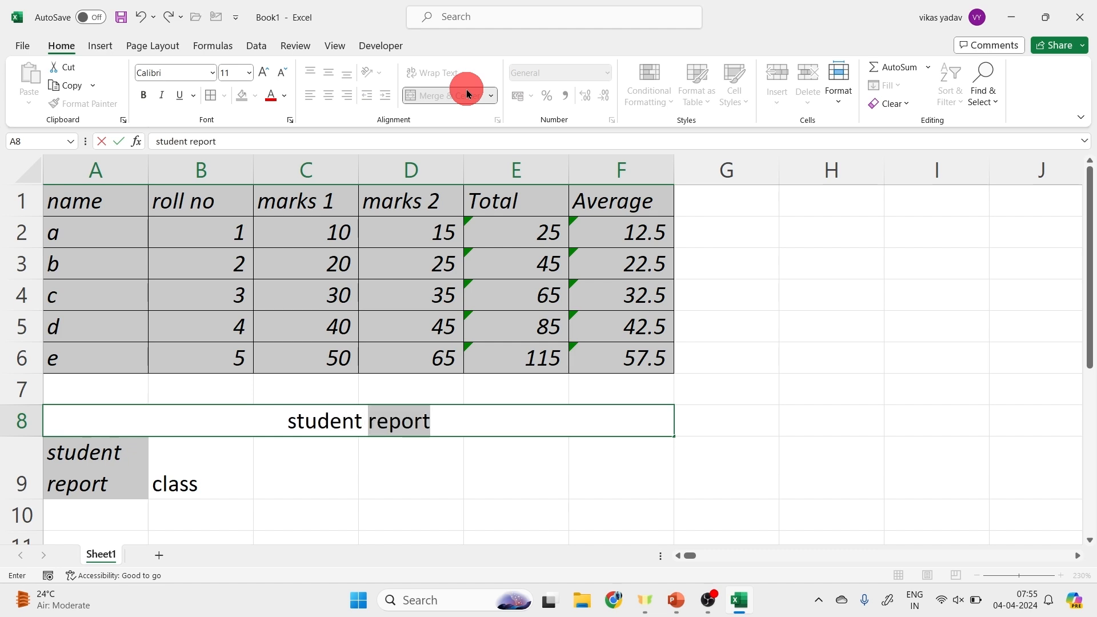
key("Return")
key("Return")
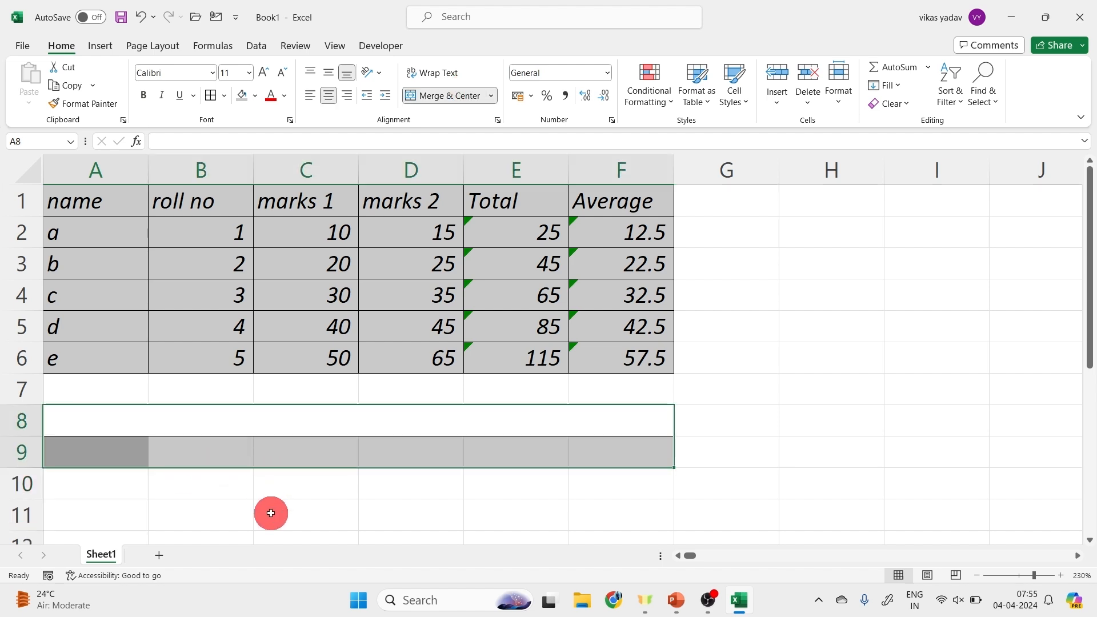
left_click(269, 512)
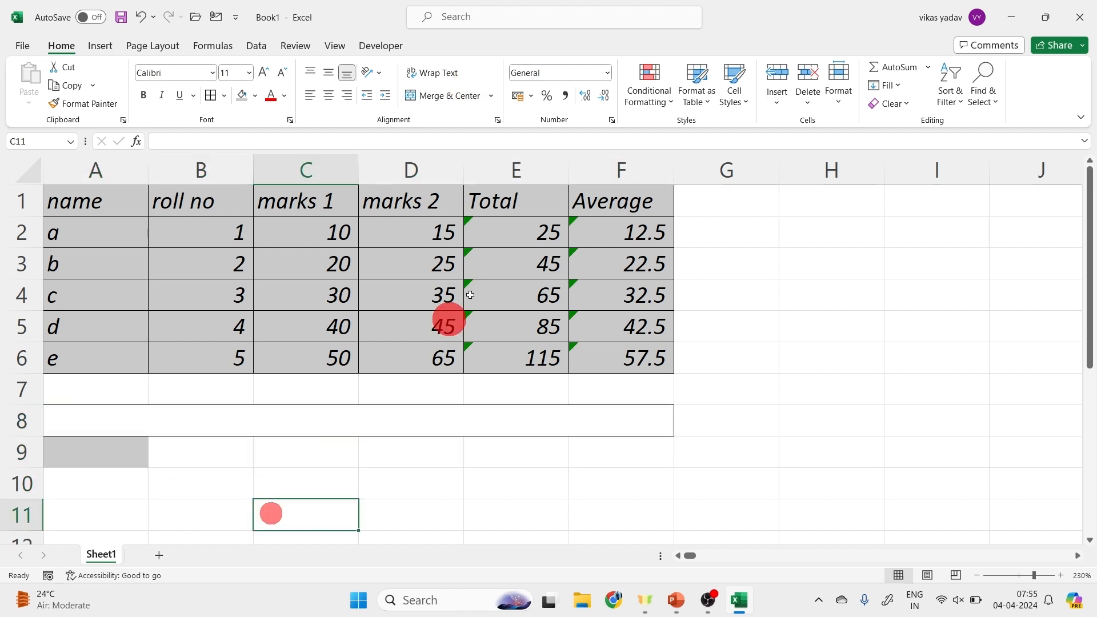
Format the range A1:F6 as a table with a blue medium style, and try the gold table style on it
left_click_drag(122, 200, 620, 347)
left_click(734, 86)
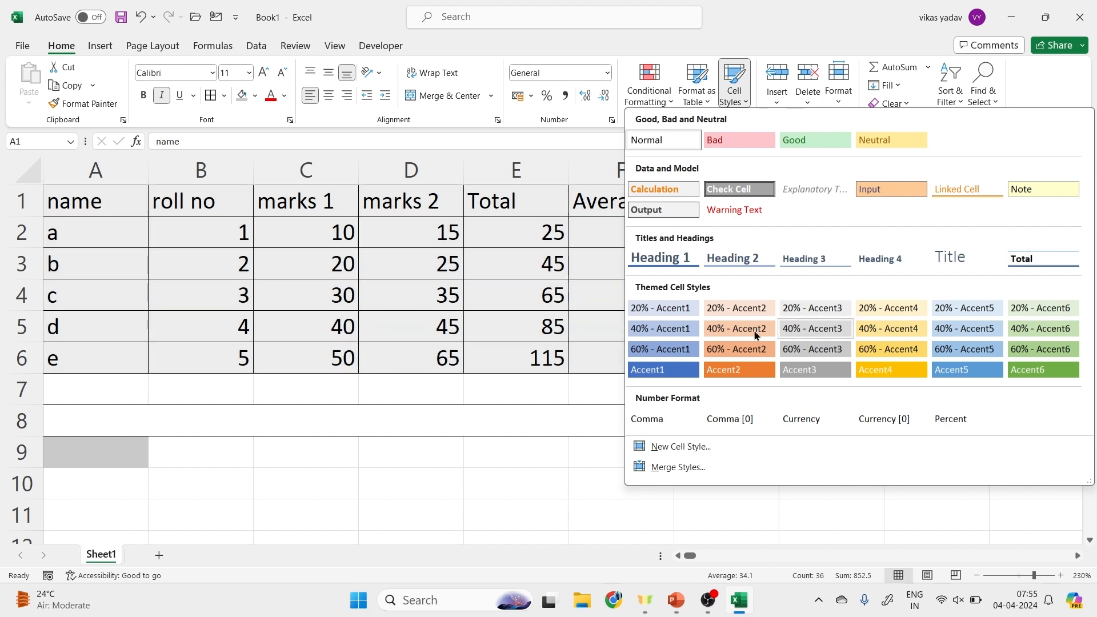
left_click(714, 101)
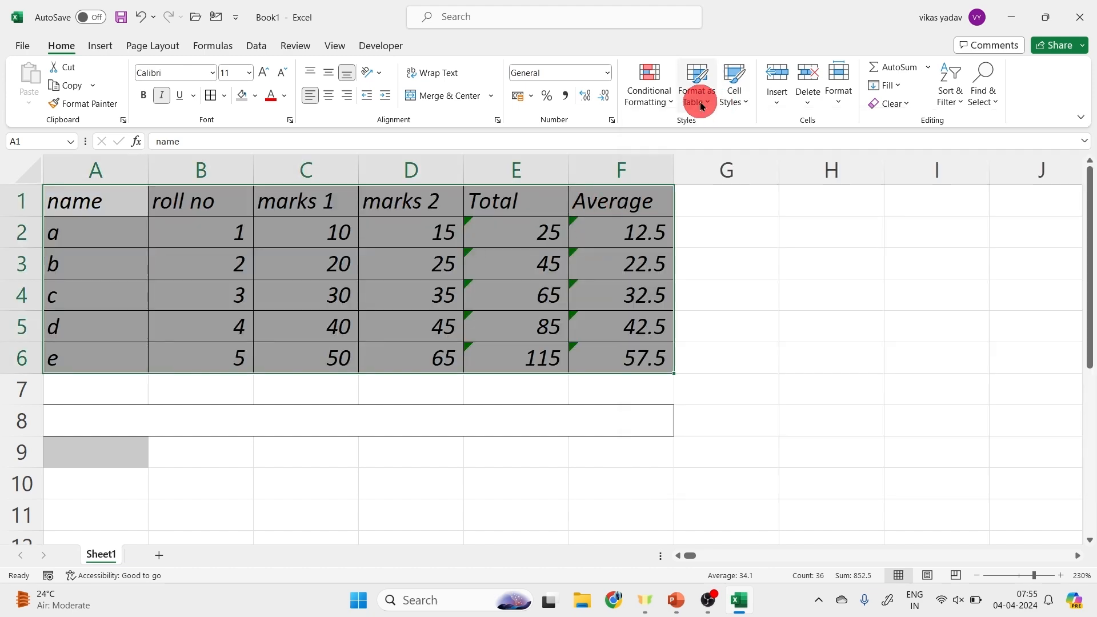
left_click(697, 91)
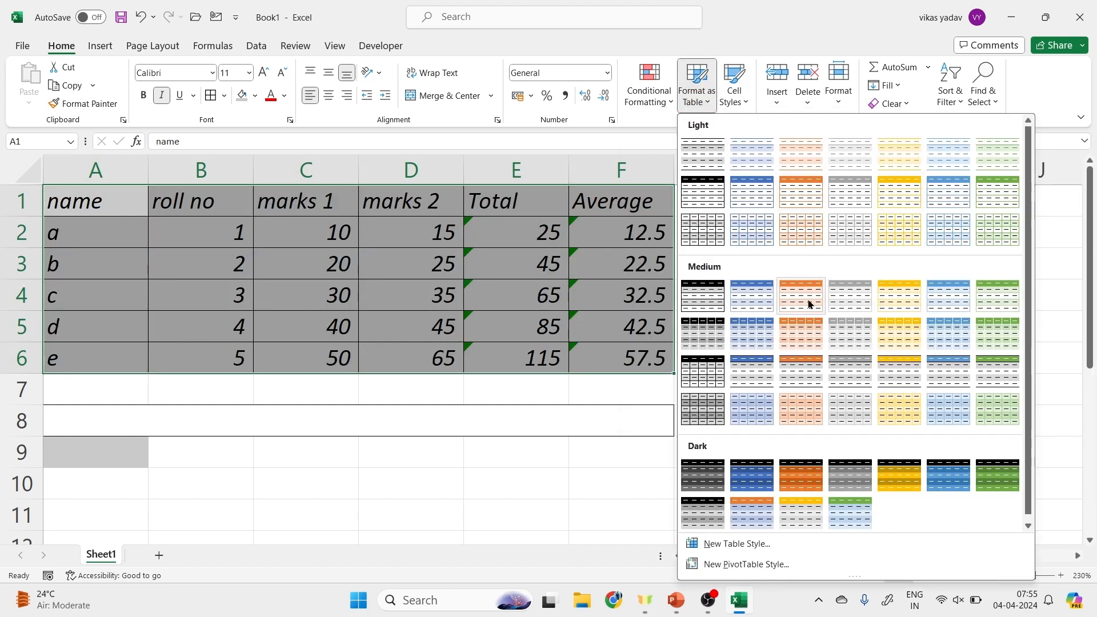
left_click(949, 332)
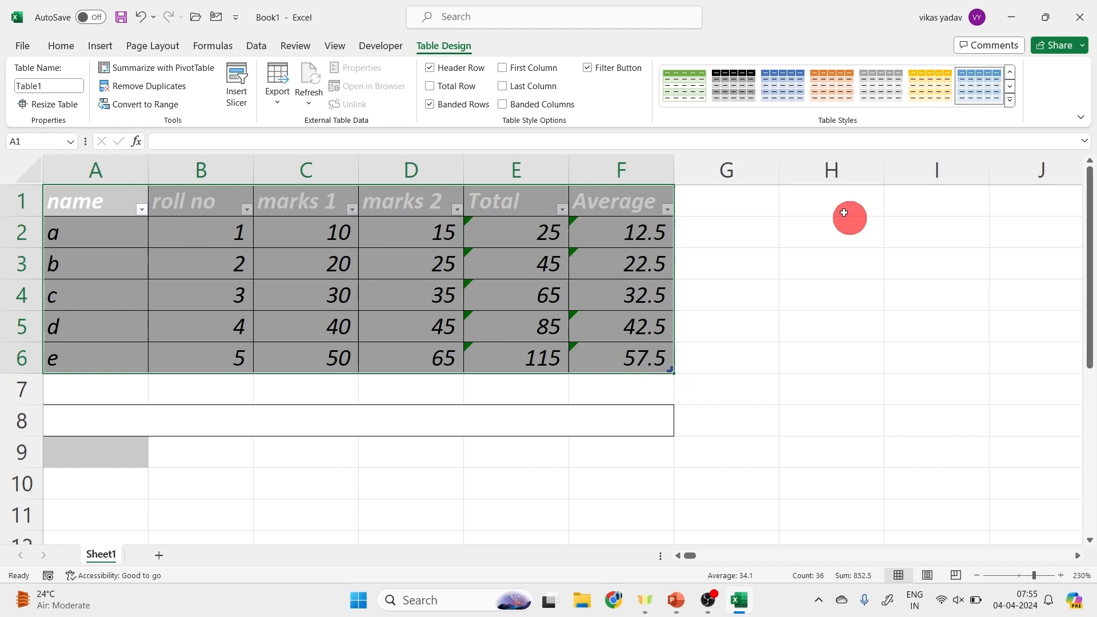
left_click(622, 346)
left_click(460, 242)
left_click(931, 83)
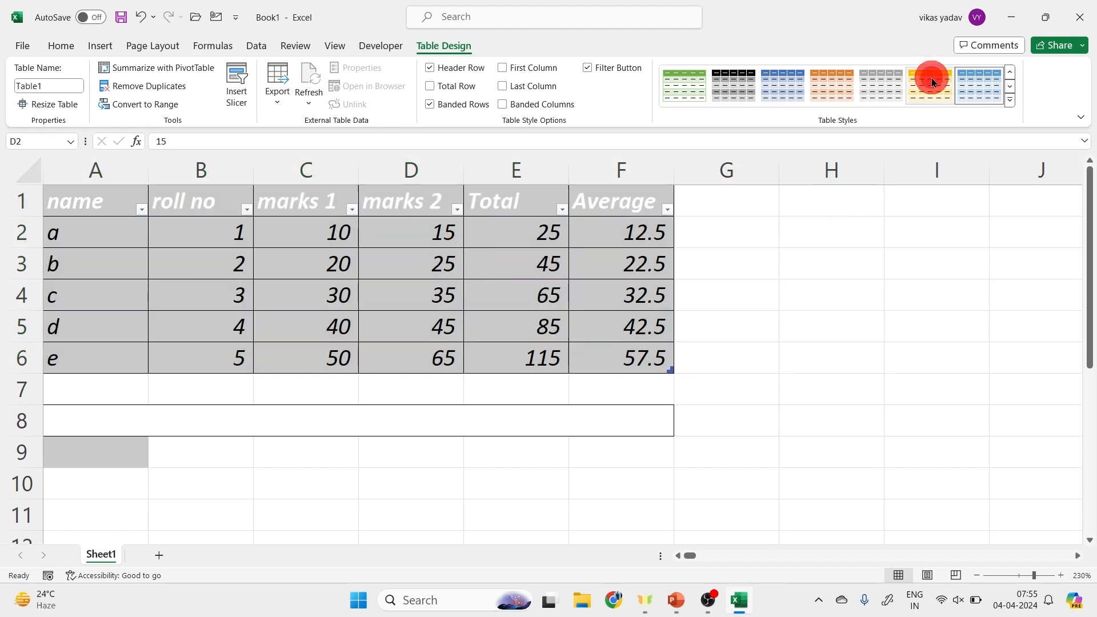
Undo the table formatting and the earlier edits in rows 8 and 9, back to the plain marks table
key("ctrl+z")
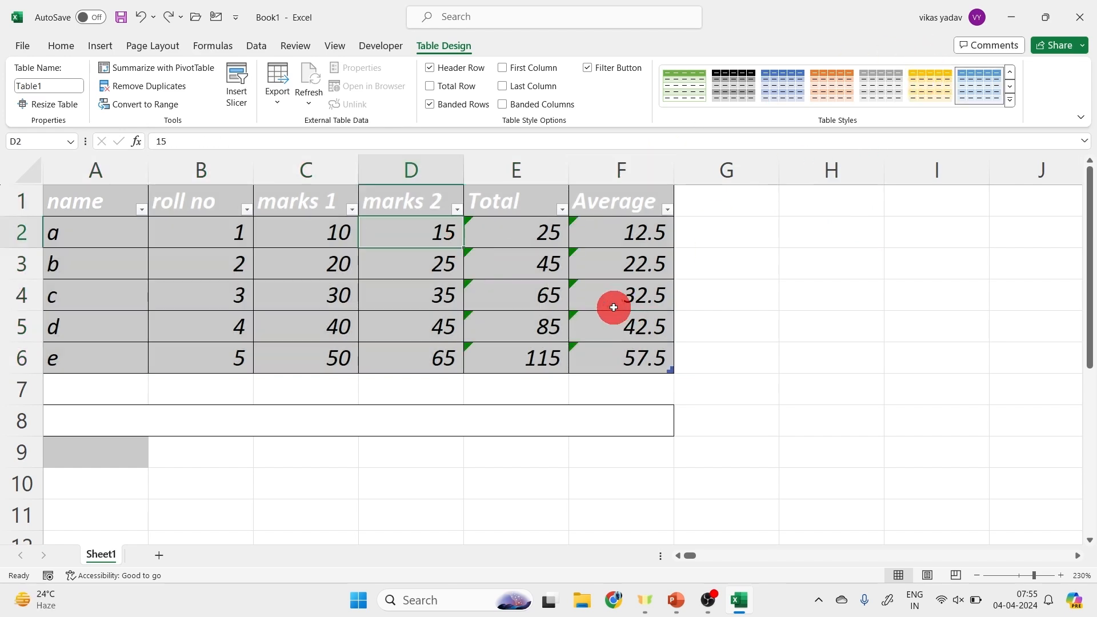
key("ctrl+z")
key("ctrl+z")
left_click(569, 267)
left_click(640, 241)
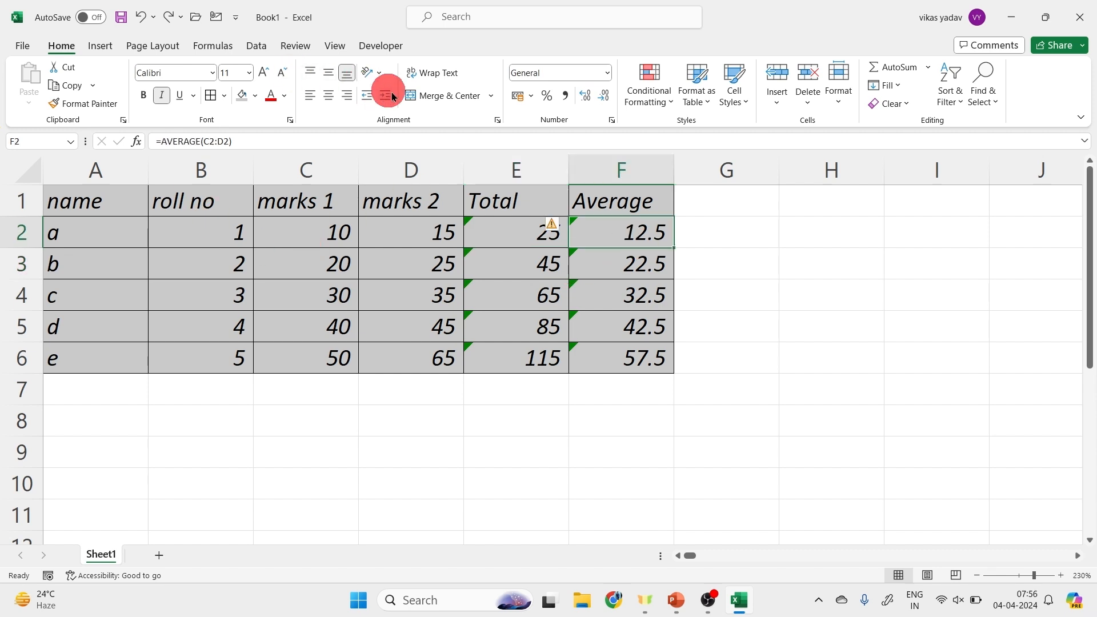
Copy the marks table A1:F6 and paste it starting at cell A8
left_click_drag(98, 171, 602, 262)
left_click(250, 322)
left_click_drag(132, 205, 641, 358)
key("ctrl+c")
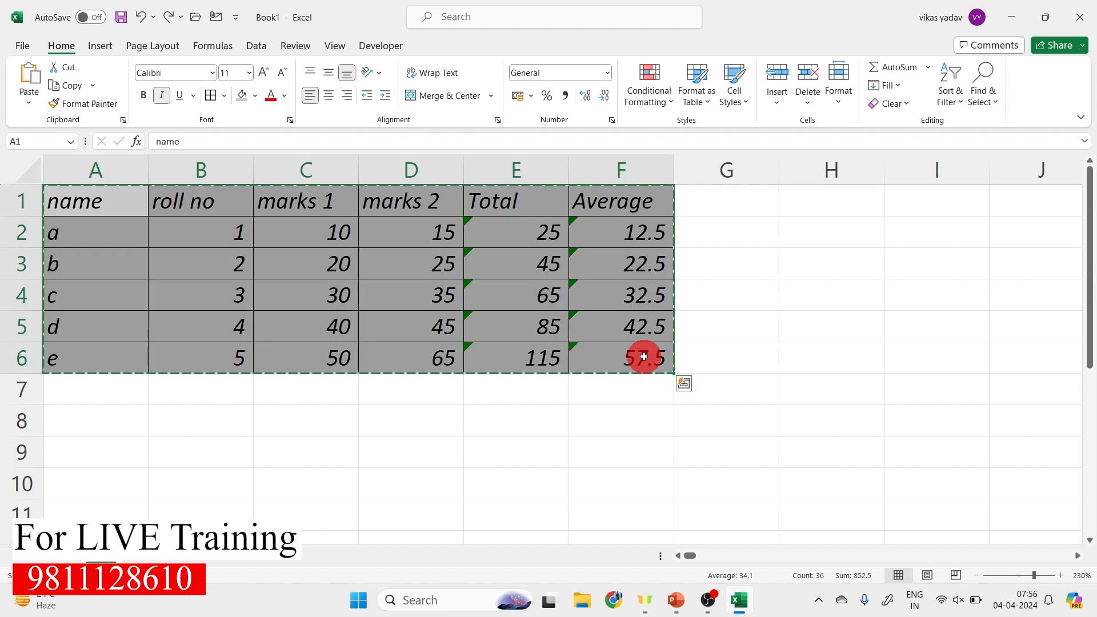
left_click(115, 412)
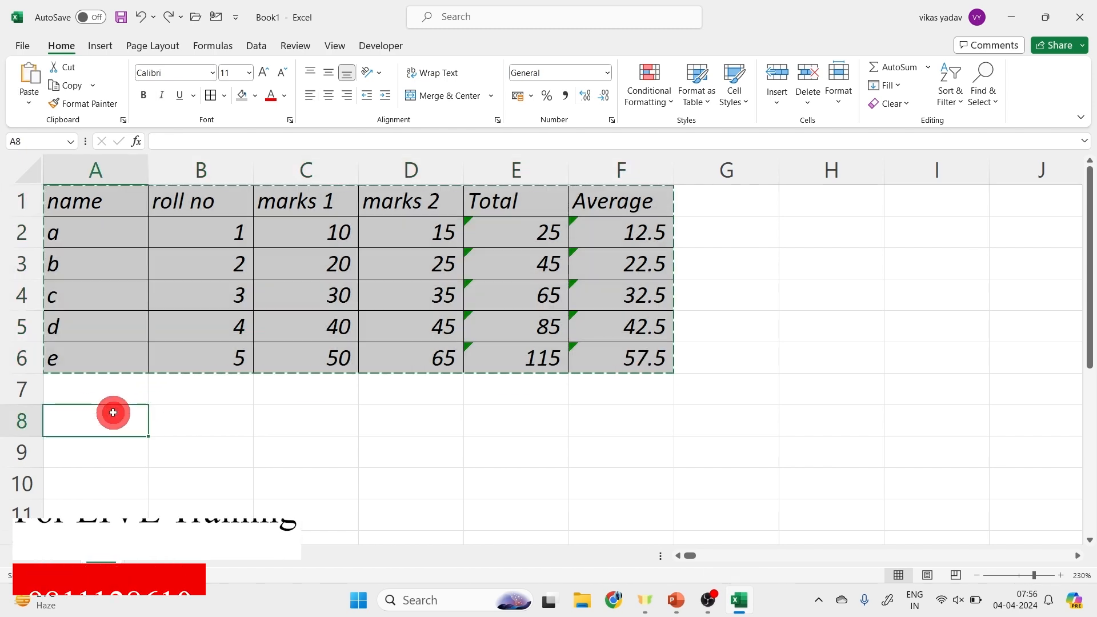
key("ctrl+v")
Cut the copied table A8:F13 and paste it starting at cell A14
scroll(127, 397, "down", 1)
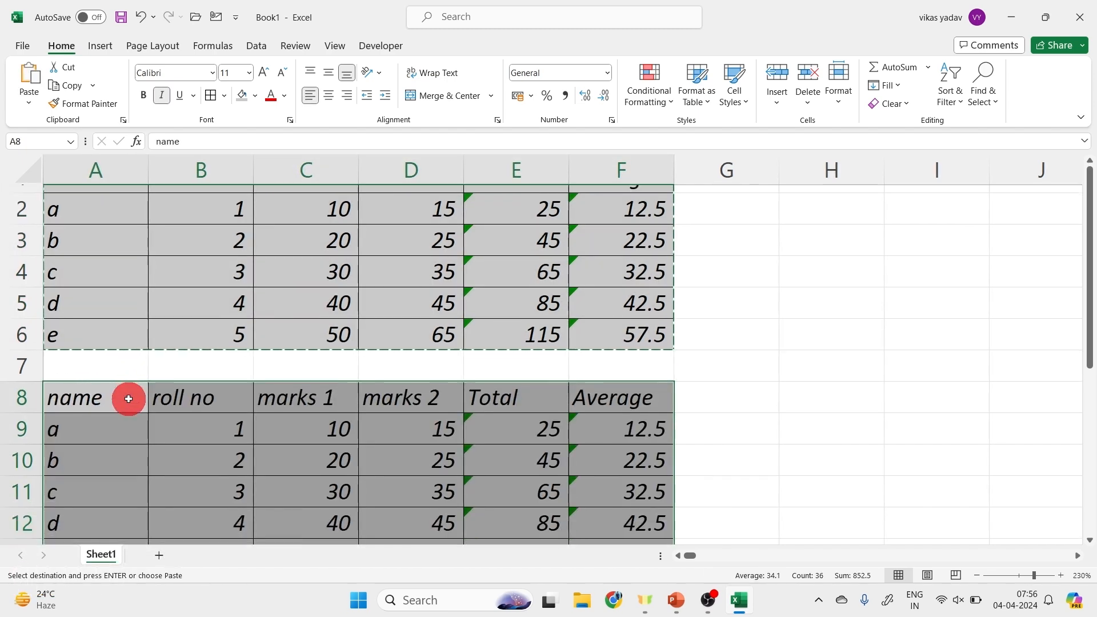
left_click_drag(128, 397, 128, 398)
key("shift+Down")
key("shift+Down")
key("shift+Down")
key("shift+Down")
key("shift+Down")
key("shift+Right")
key("shift+Right")
key("shift+Right")
key("shift+Right")
key("shift+Right")
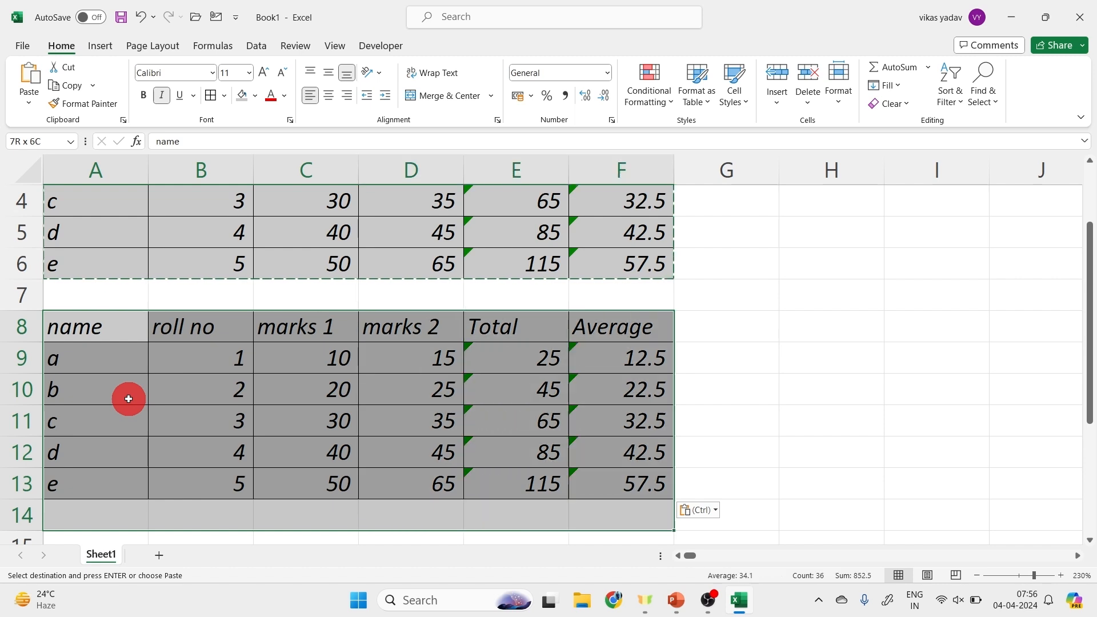
key("shift+Up")
key("ctrl+c")
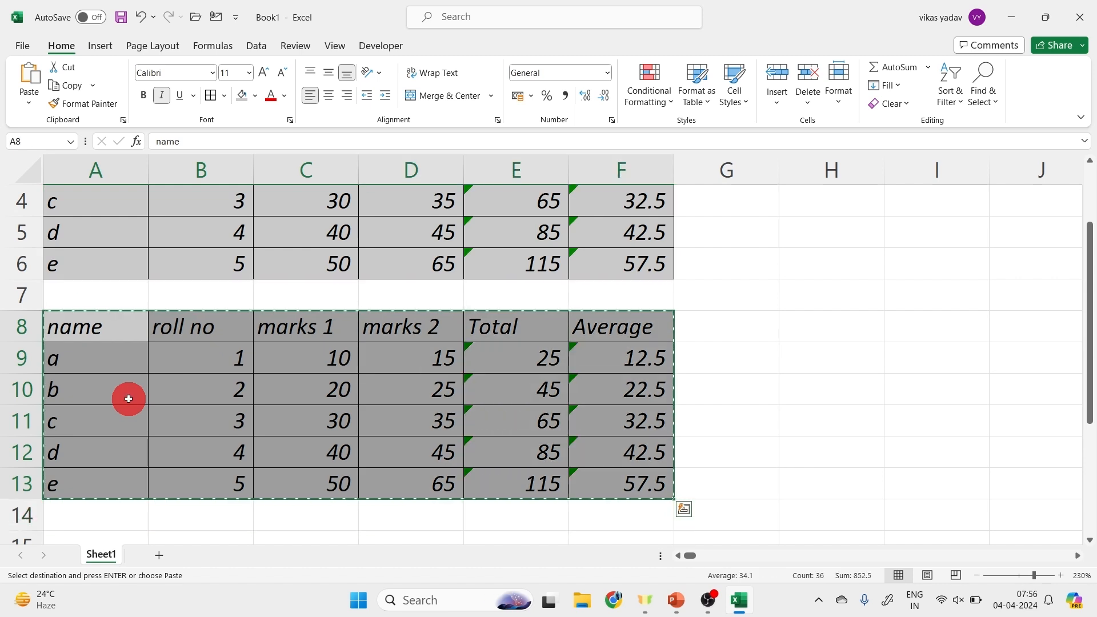
left_click(101, 516)
key("ctrl+v")
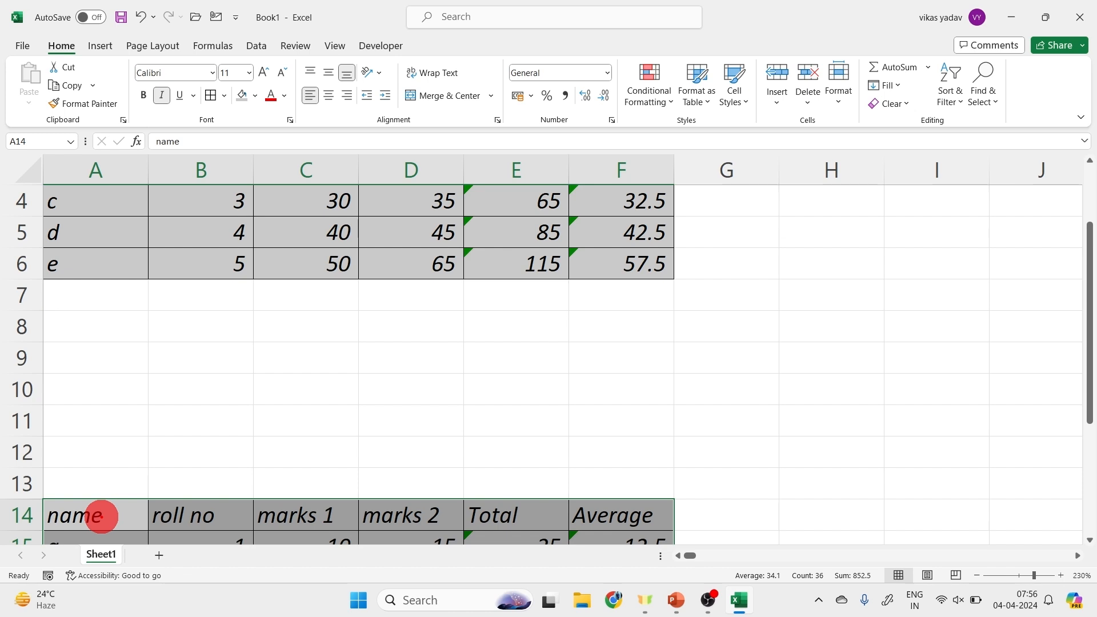
Handwrite the notes "Copy → Ctrl + C" and "Paste → Ctrl + V" in red ink over rows 7 to 9
mouse_move(189, 273)
left_mouse_down()
mouse_move(202, 302)
mouse_move(219, 288)
mouse_move(240, 320)
mouse_move(283, 290)
mouse_move(312, 303)
mouse_move(364, 283)
mouse_move(332, 290)
left_mouse_up()
mouse_move(375, 291)
left_mouse_down()
mouse_move(403, 288)
mouse_move(394, 305)
left_mouse_up()
mouse_move(448, 292)
left_mouse_down()
mouse_move(426, 311)
mouse_move(444, 313)
left_mouse_up()
left_click_drag(112, 327, 114, 353)
left_click_drag(112, 330, 135, 352)
mouse_move(157, 345)
left_mouse_down()
mouse_move(147, 354)
mouse_move(174, 354)
left_mouse_up()
left_click_drag(155, 337, 216, 351)
left_click_drag(267, 331, 269, 354)
left_click_drag(275, 329, 276, 354)
left_click_drag(283, 343, 305, 352)
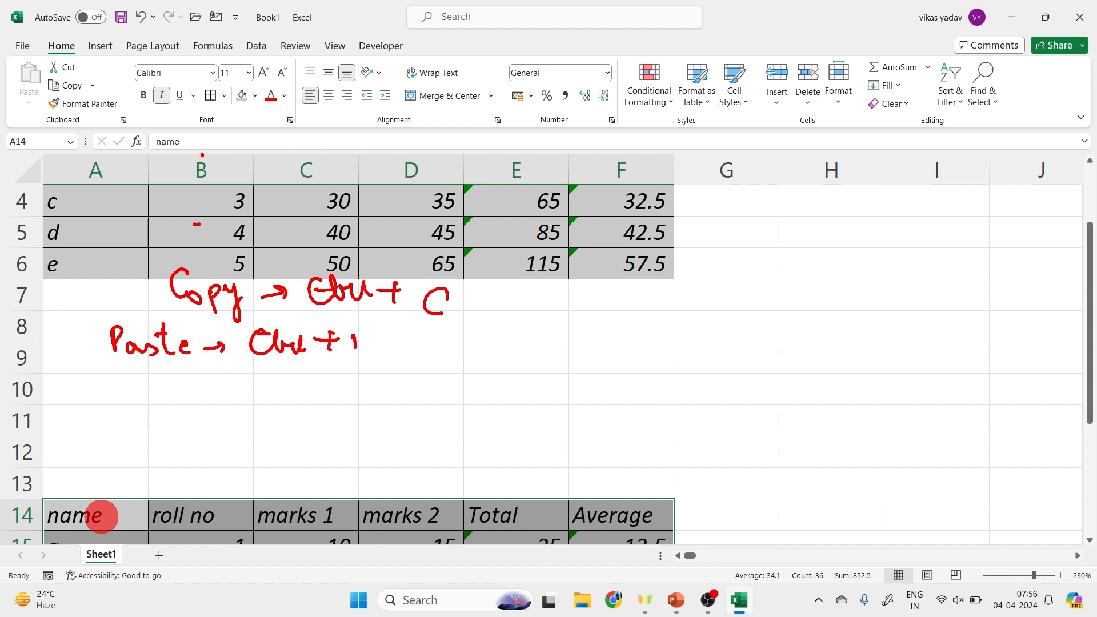
Handwrite the note "Cut → Ctrl + X" in red ink beneath the paste note, over row 10
left_click_drag(128, 400, 141, 411)
left_click_drag(138, 400, 162, 411)
left_click_drag(167, 382, 171, 410)
left_click_drag(156, 394, 177, 389)
left_click(207, 388)
mouse_move(285, 378)
left_mouse_down()
mouse_move(290, 399)
mouse_move(310, 388)
left_mouse_up()
left_click_drag(313, 365, 323, 392)
left_click_drag(340, 382, 364, 381)
left_click_drag(354, 370, 356, 394)
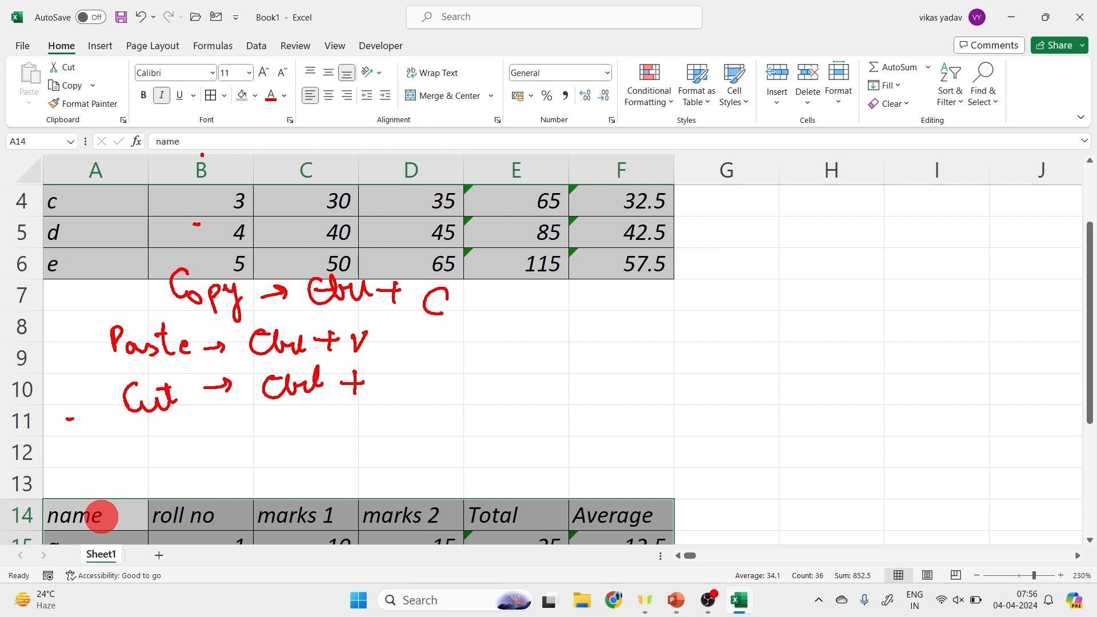
left_click_drag(406, 361, 375, 393)
Handwrite the note "Undo → Ctrl + Z" in red ink beneath the cut note
mouse_move(125, 431)
left_mouse_down()
mouse_move(165, 449)
mouse_move(188, 429)
mouse_move(217, 450)
left_mouse_up()
mouse_move(297, 424)
left_mouse_down()
mouse_move(301, 439)
mouse_move(329, 426)
left_mouse_up()
left_click_drag(350, 431, 370, 429)
mouse_move(359, 422)
left_mouse_down()
mouse_move(360, 441)
mouse_move(417, 447)
left_mouse_up()
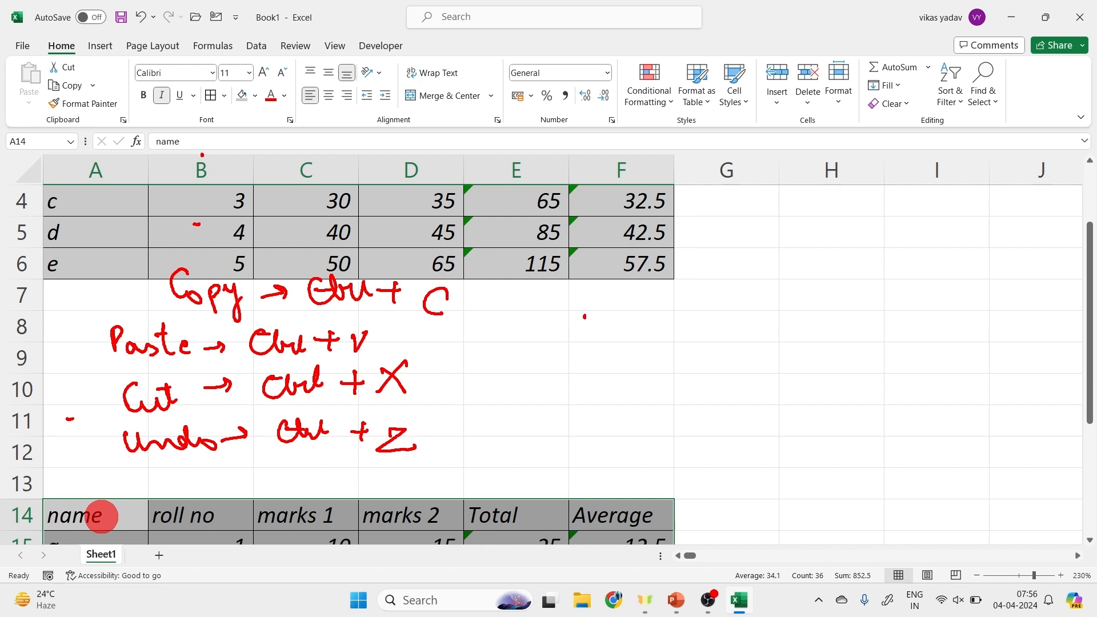
Handwrite "Edit = F2" with "(formula)" below it in red ink beside the copy and paste notes
left_click_drag(582, 333, 596, 334)
left_click_drag(626, 333, 623, 345)
left_click_drag(626, 338, 696, 325)
left_click_drag(743, 311, 739, 339)
mouse_move(742, 320)
left_mouse_down()
mouse_move(765, 295)
mouse_move(797, 309)
mouse_move(811, 337)
left_mouse_up()
left_click(733, 321)
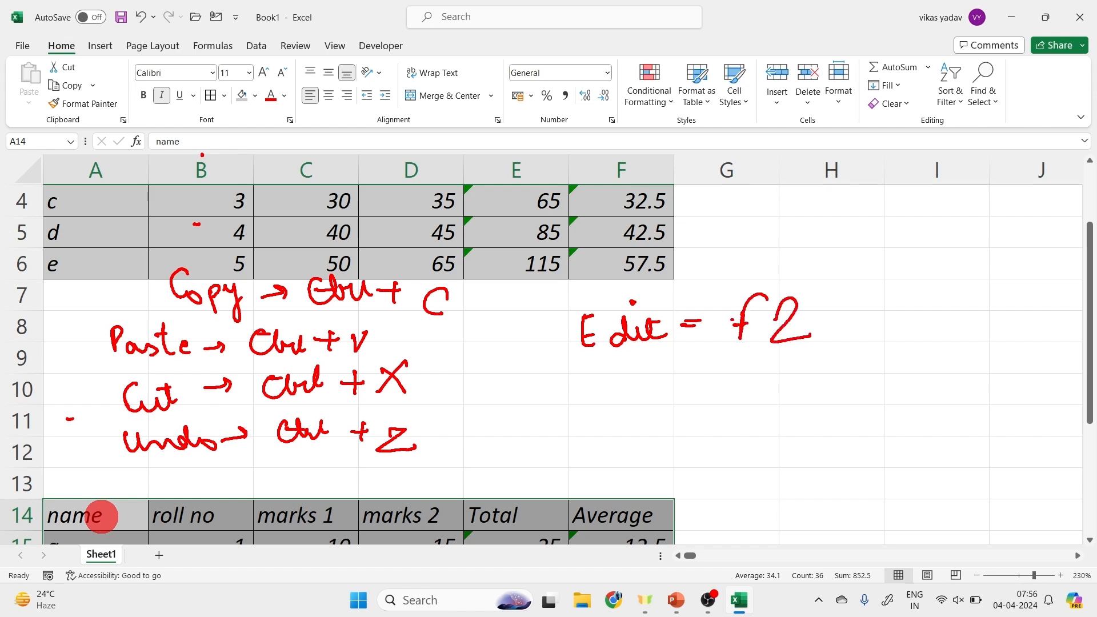
left_click_drag(496, 332, 490, 381)
mouse_move(527, 344)
left_mouse_down()
mouse_move(535, 367)
mouse_move(650, 374)
mouse_move(656, 391)
left_mouse_up()
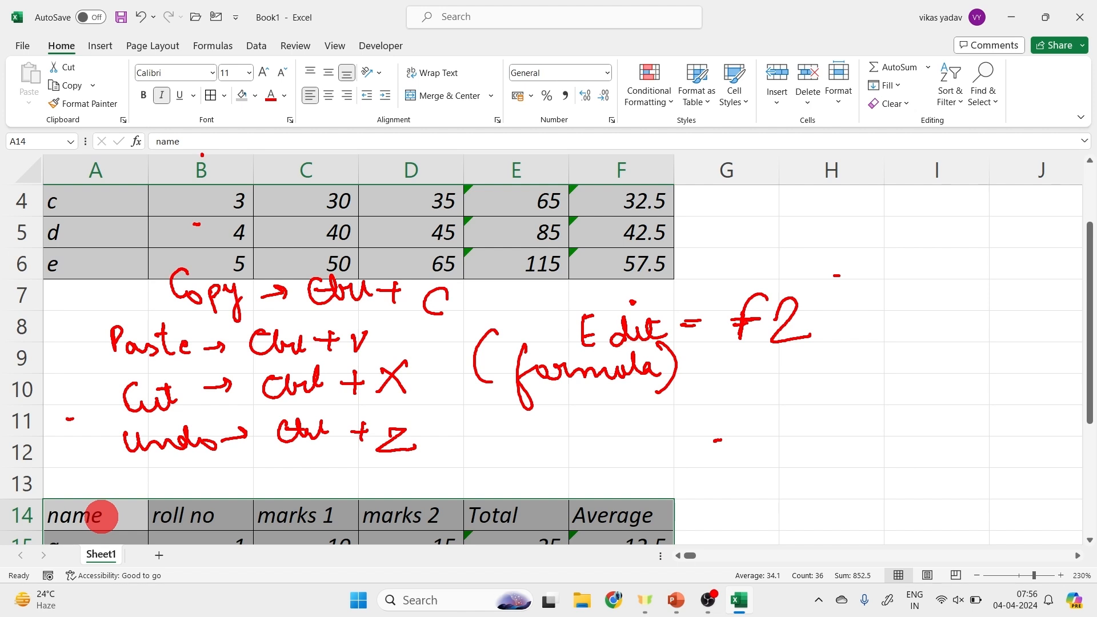
Replace the shortcut notes with the handwritten formula "= B3+C3" in red ink over row 7
left_click_drag(186, 271, 177, 277)
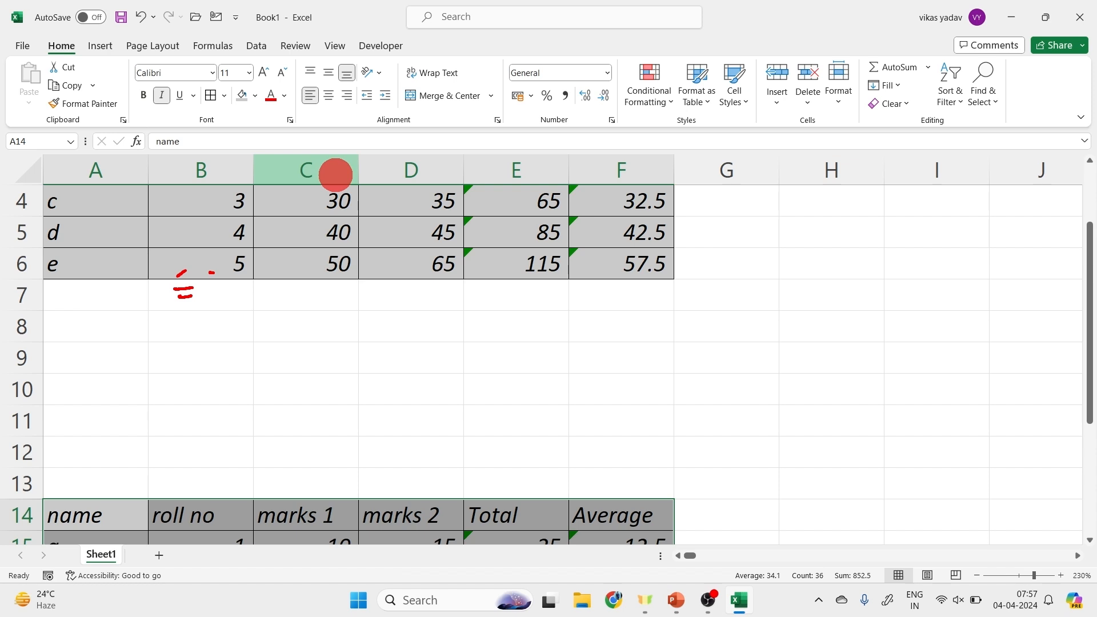
left_click_drag(254, 276, 260, 297)
left_click_drag(274, 280, 297, 276)
left_click_drag(285, 267, 287, 287)
mouse_move(325, 275)
left_mouse_down()
mouse_move(325, 291)
mouse_move(365, 294)
left_mouse_up()
Handwrite the formula "= Sum(B3, C3)" in red ink beneath the addition formula
left_click_drag(143, 371, 162, 369)
left_click_drag(209, 344, 184, 359)
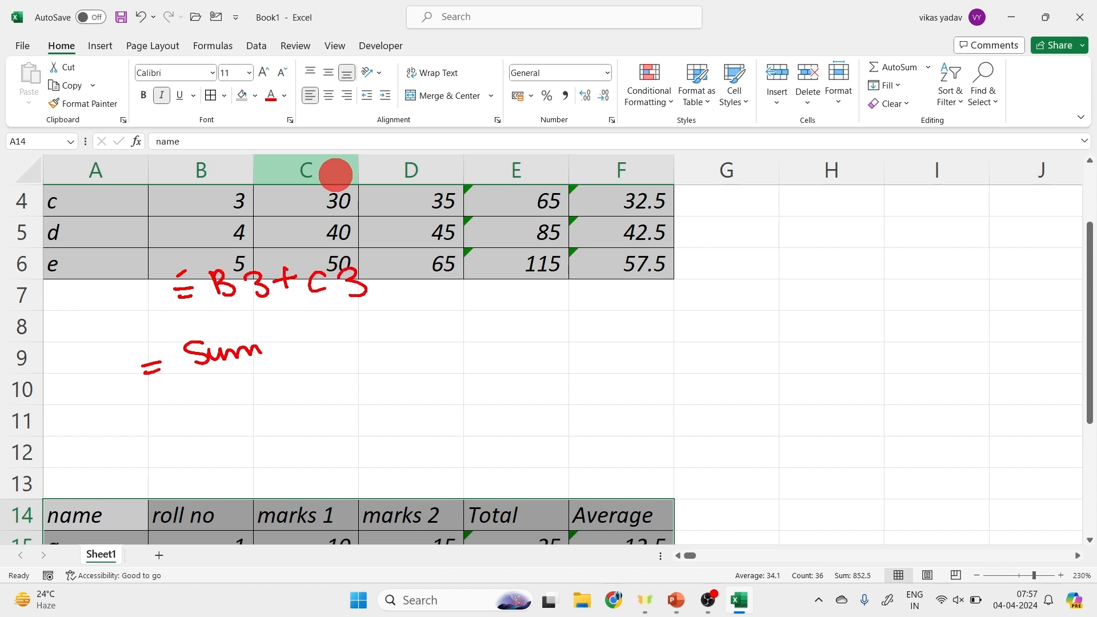
left_click(307, 327)
mouse_move(298, 313)
left_mouse_down()
mouse_move(297, 363)
mouse_move(317, 352)
left_mouse_up()
mouse_move(330, 324)
left_mouse_down()
mouse_move(345, 333)
mouse_move(334, 346)
left_mouse_up()
left_click(361, 341)
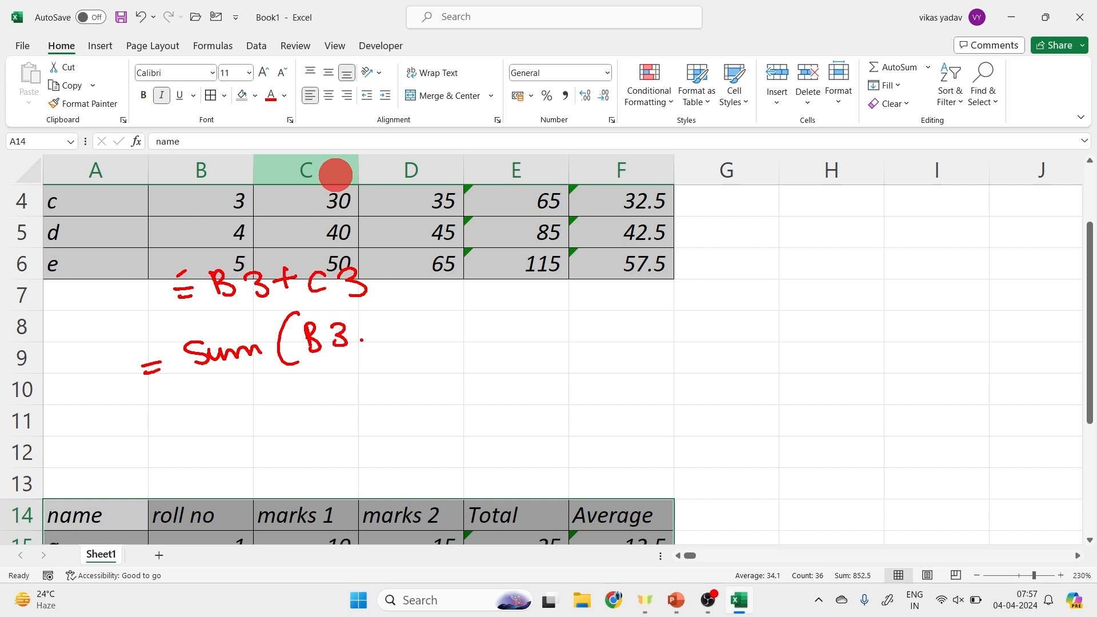
left_click_drag(423, 325, 412, 338)
left_click_drag(415, 294, 430, 344)
Handwrite "= Sum(B3:C3)" beneath the comma version and mark the colon with an arrow labelled "Range"
left_click_drag(157, 416, 182, 421)
left_click_drag(217, 388, 218, 412)
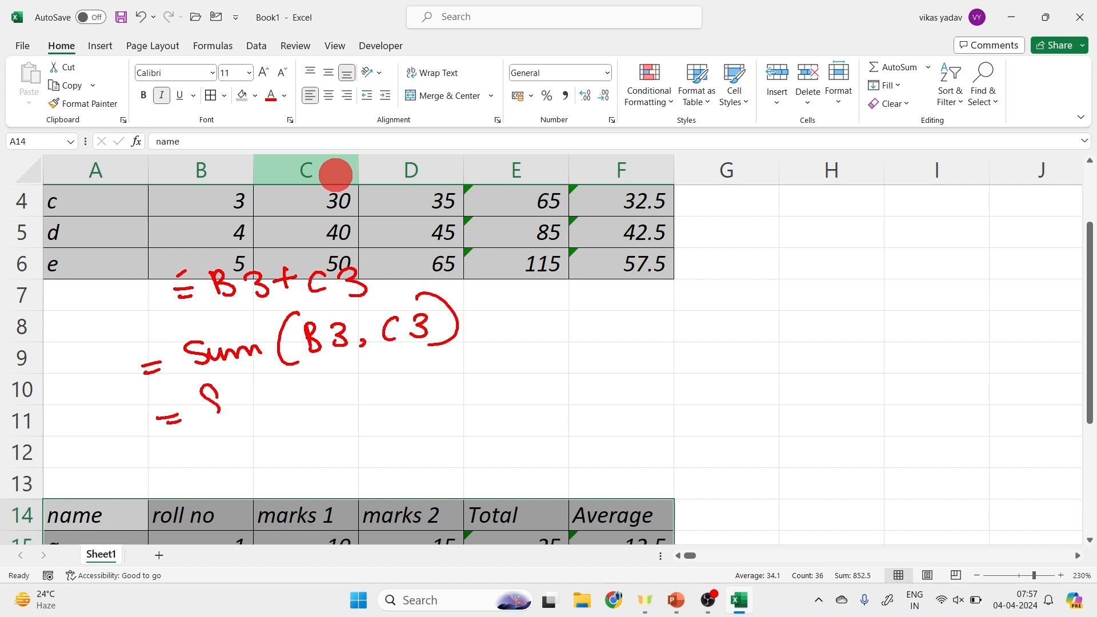
left_click_drag(306, 372, 292, 403)
left_click_drag(319, 375, 318, 402)
left_click_drag(320, 375, 321, 401)
left_click_drag(343, 375, 342, 401)
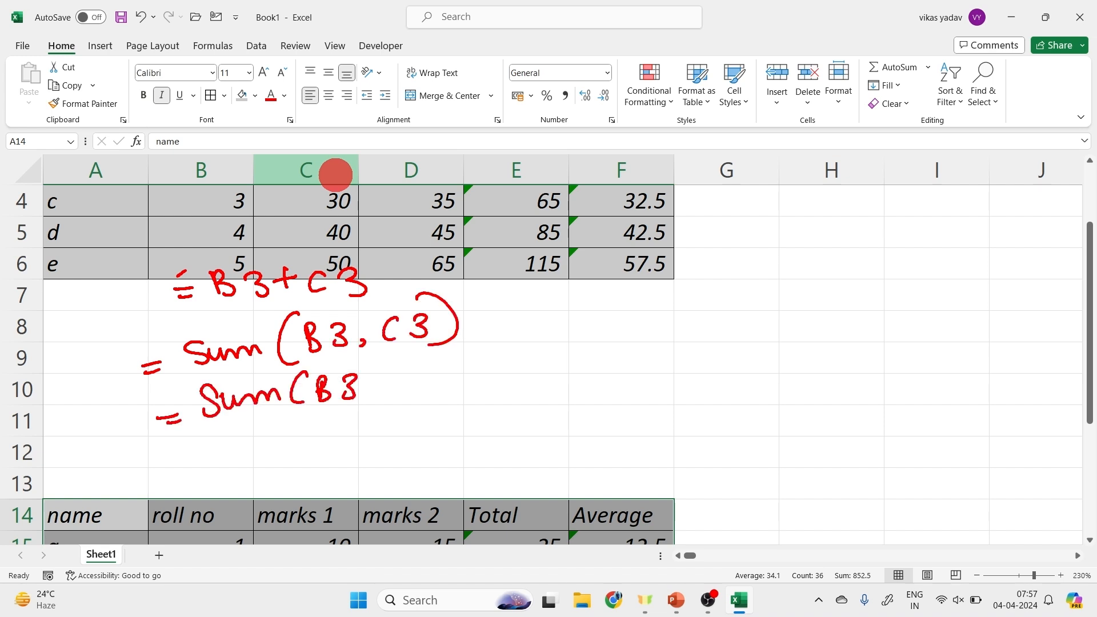
left_click_drag(401, 370, 407, 390)
left_click(398, 402)
mouse_move(418, 351)
left_mouse_down()
mouse_move(409, 399)
mouse_move(432, 416)
left_mouse_up()
mouse_move(420, 403)
left_mouse_down()
mouse_move(434, 416)
mouse_move(449, 410)
left_mouse_up()
left_click_drag(448, 394, 488, 410)
left_click_drag(489, 399, 514, 390)
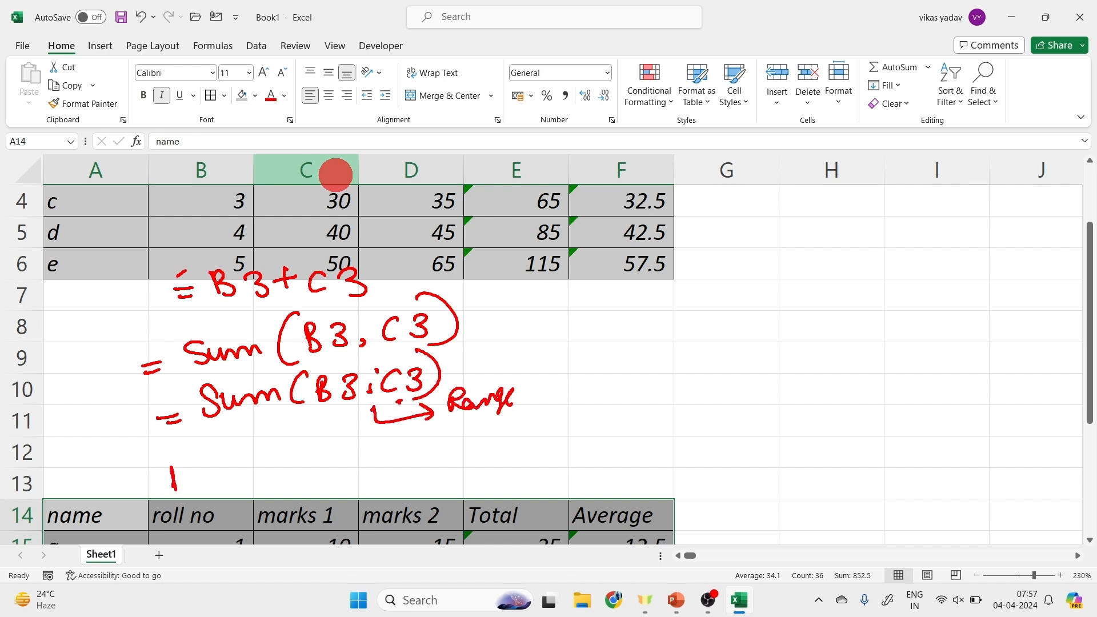
Handwrite "Alt key + (= key) → Shortcut key" in red ink beneath the sum formulas and underline the Alt key part
left_click_drag(197, 462, 198, 488)
left_click_drag(209, 464, 212, 486)
left_click_drag(203, 472, 220, 471)
mouse_move(228, 456)
left_mouse_down()
mouse_move(231, 485)
mouse_move(254, 477)
mouse_move(269, 502)
left_mouse_up()
left_click_drag(304, 462, 315, 462)
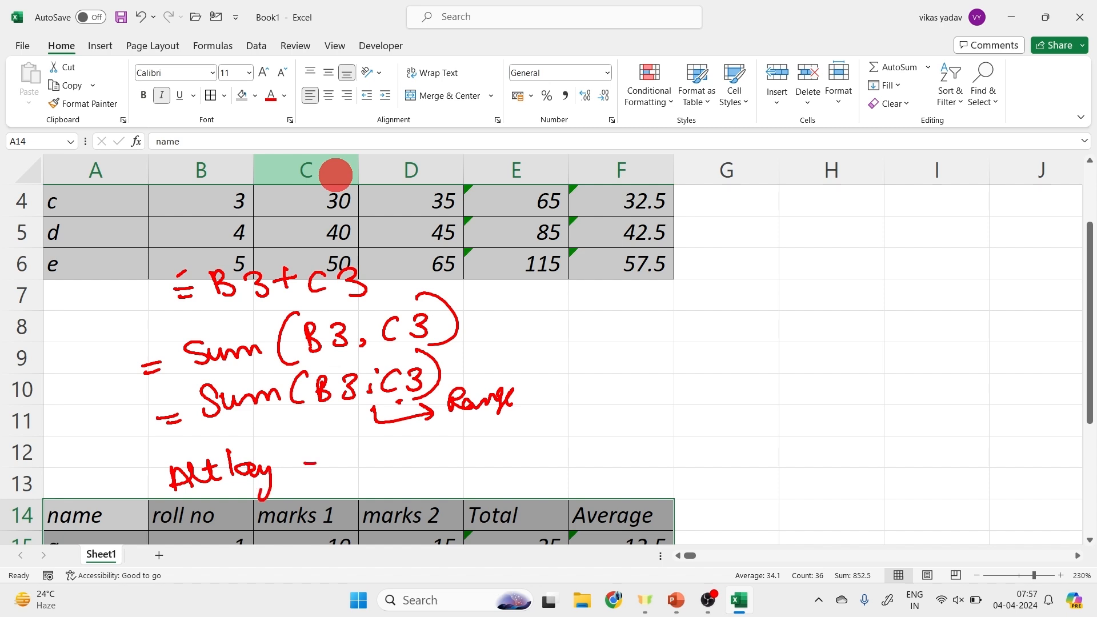
mouse_move(425, 440)
left_mouse_down()
mouse_move(464, 490)
mouse_move(381, 494)
left_mouse_up()
left_click_drag(474, 429, 463, 485)
left_click_drag(268, 503, 188, 491)
left_click_drag(501, 465, 543, 457)
mouse_move(577, 431)
left_mouse_down()
mouse_move(566, 460)
mouse_move(634, 451)
left_mouse_up()
left_click_drag(636, 434, 693, 457)
left_click_drag(700, 437, 730, 466)
Handwrite the formula "= Average(B3:C3)" beside the shortcut note, and clear all the ink from the sheet
left_click_drag(774, 494, 802, 490)
mouse_move(769, 505)
left_mouse_down()
mouse_move(800, 501)
mouse_move(821, 465)
mouse_move(883, 469)
left_mouse_up()
left_click(859, 480)
mouse_move(892, 473)
left_mouse_down()
mouse_move(884, 481)
mouse_move(904, 478)
left_mouse_up()
left_click_drag(912, 473, 897, 501)
left_click_drag(917, 478, 935, 470)
left_click_drag(944, 467, 973, 422)
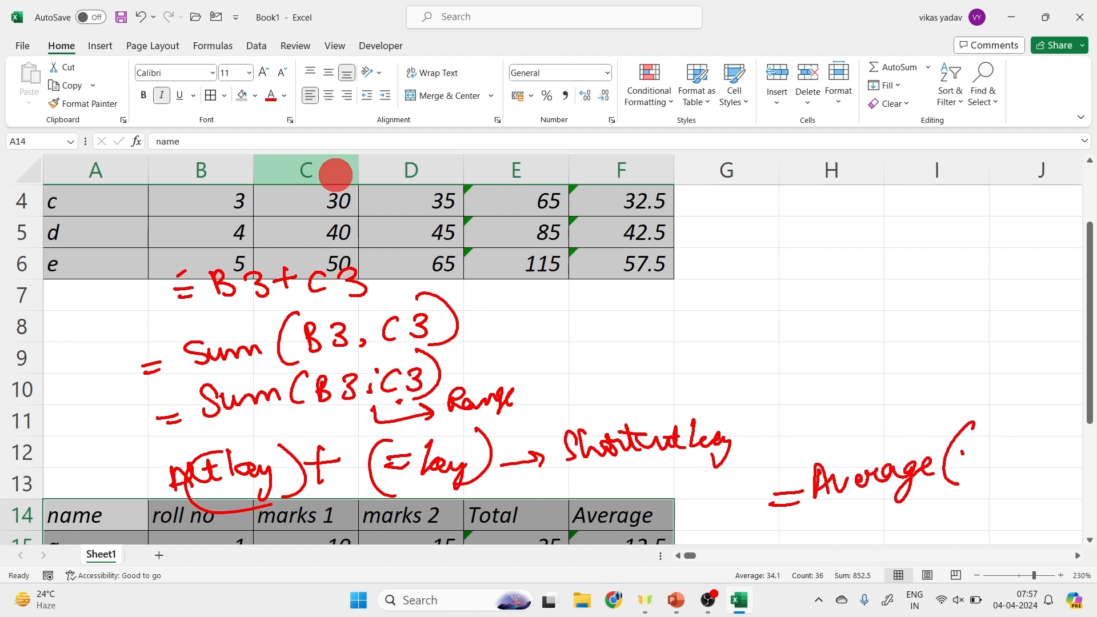
left_click_drag(961, 449, 960, 478)
mouse_move(980, 449)
left_mouse_down()
mouse_move(993, 458)
mouse_move(981, 478)
mouse_move(1008, 474)
left_mouse_up()
mouse_move(1031, 460)
left_mouse_down()
mouse_move(1041, 483)
mouse_move(1026, 493)
left_mouse_up()
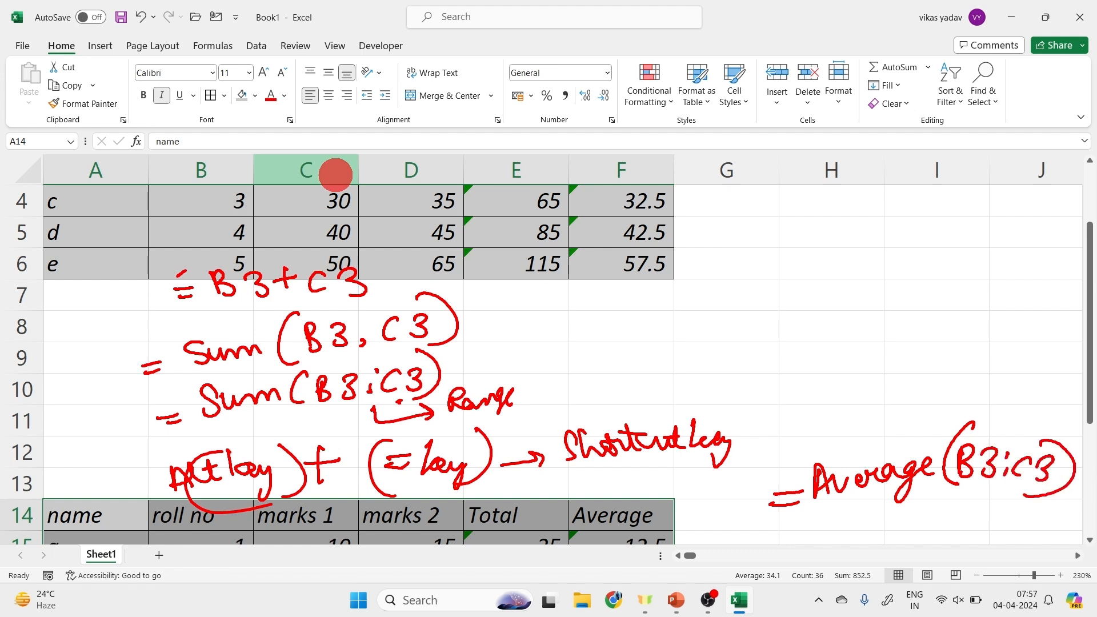
key("Escape")
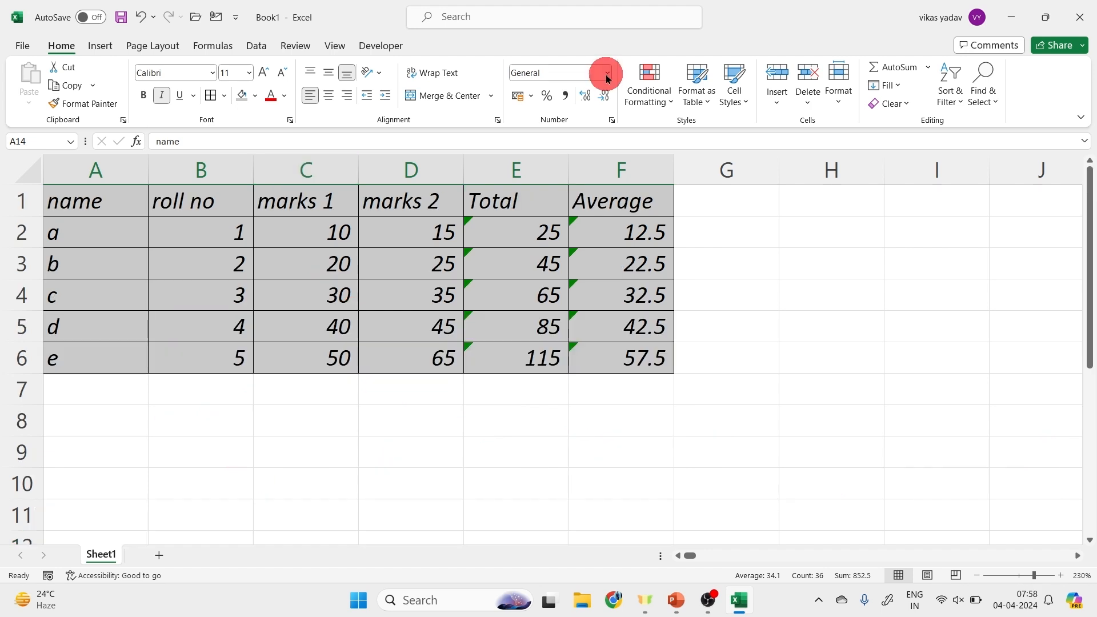
Display the Total and Average values in E2:F6 with three decimal places, and reduce them to one
left_click(606, 73)
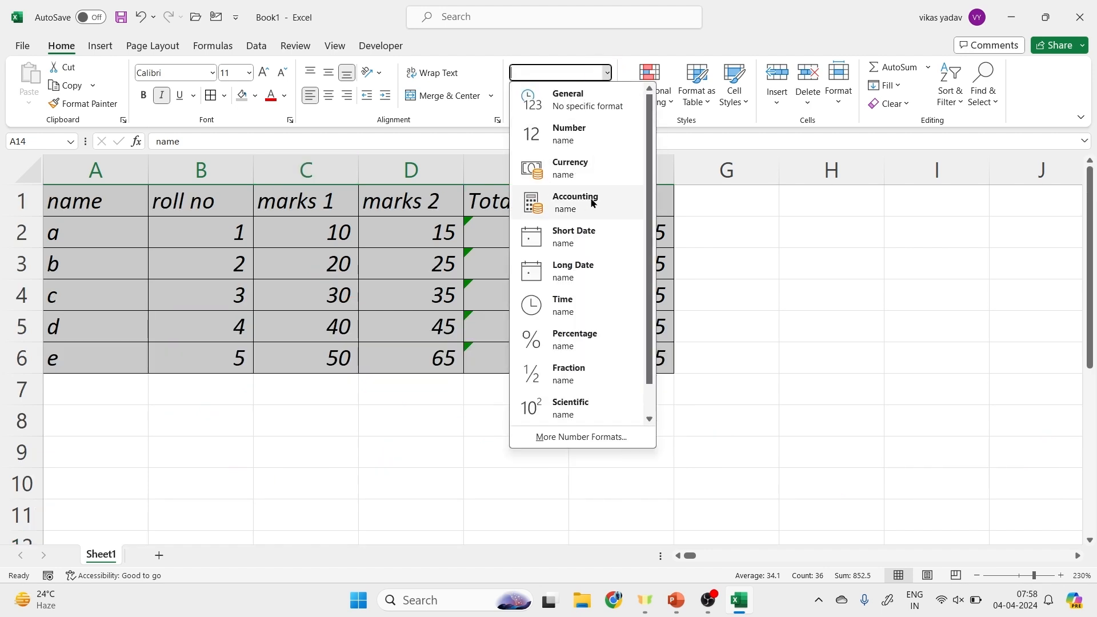
left_click(490, 182)
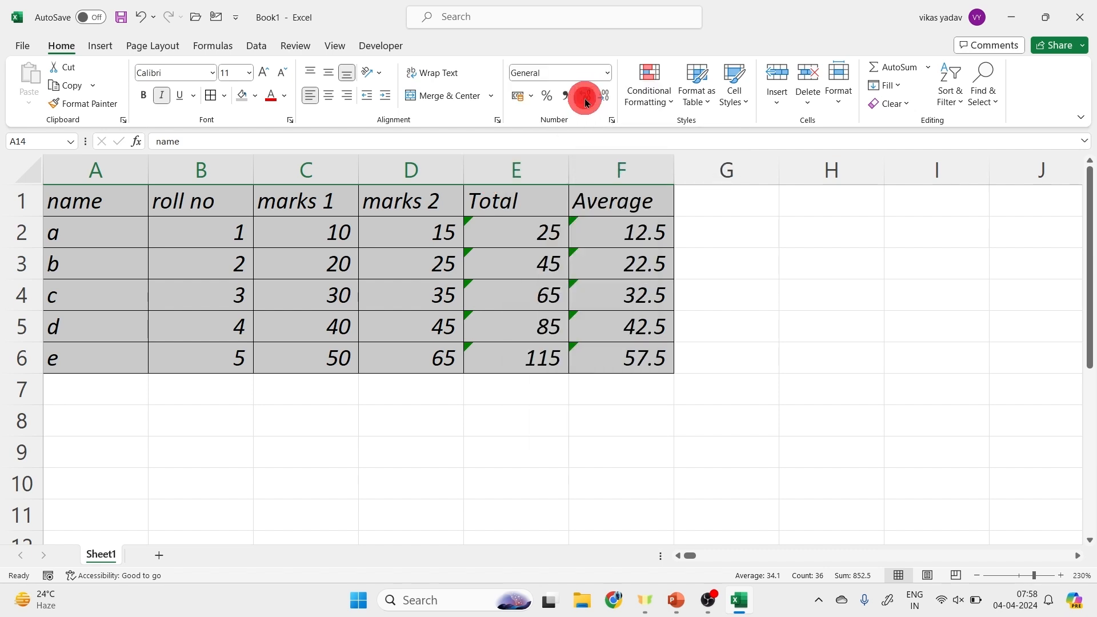
left_click_drag(486, 227, 612, 349)
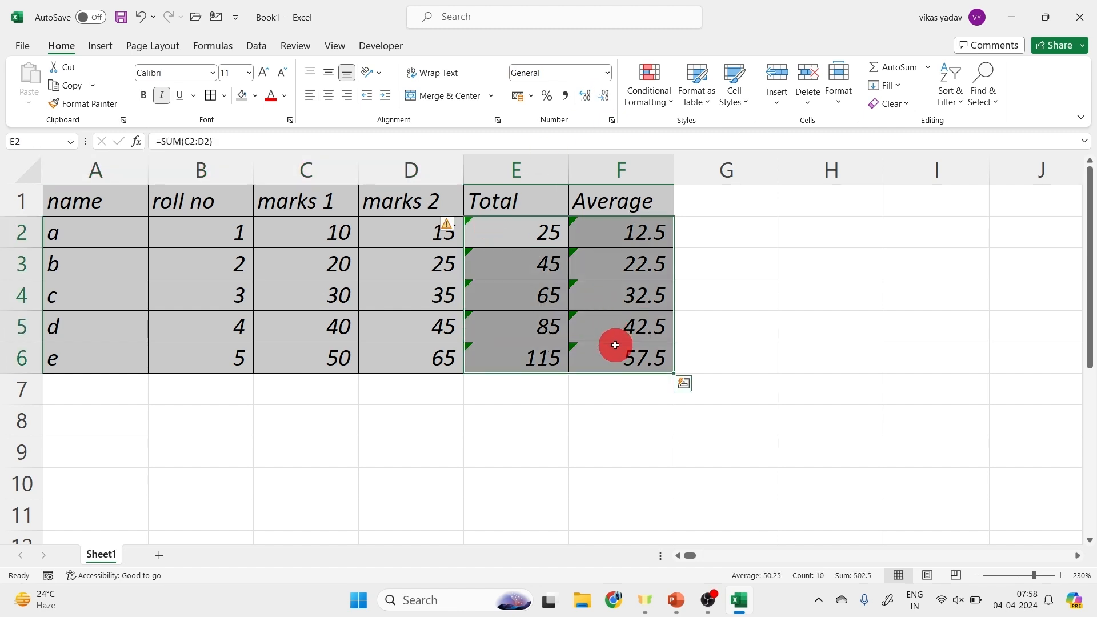
left_click(598, 96)
double_click(588, 95)
left_click(588, 95)
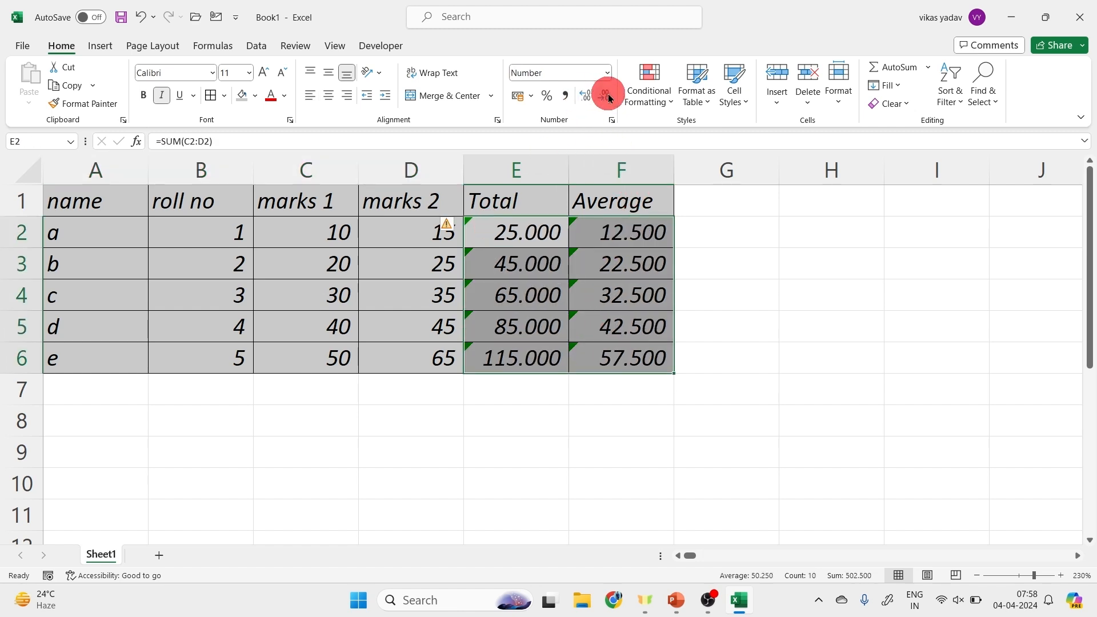
double_click(607, 97)
Apply the comma style to E2:F6, followed by the $ English (United States) accounting format
left_click(568, 95)
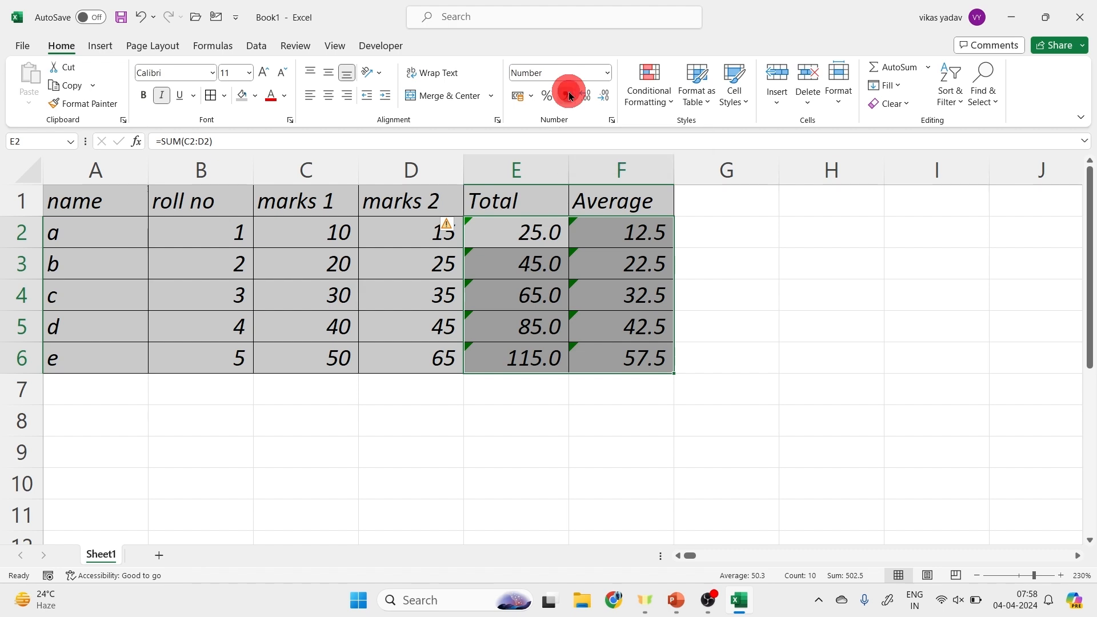
left_click(526, 101)
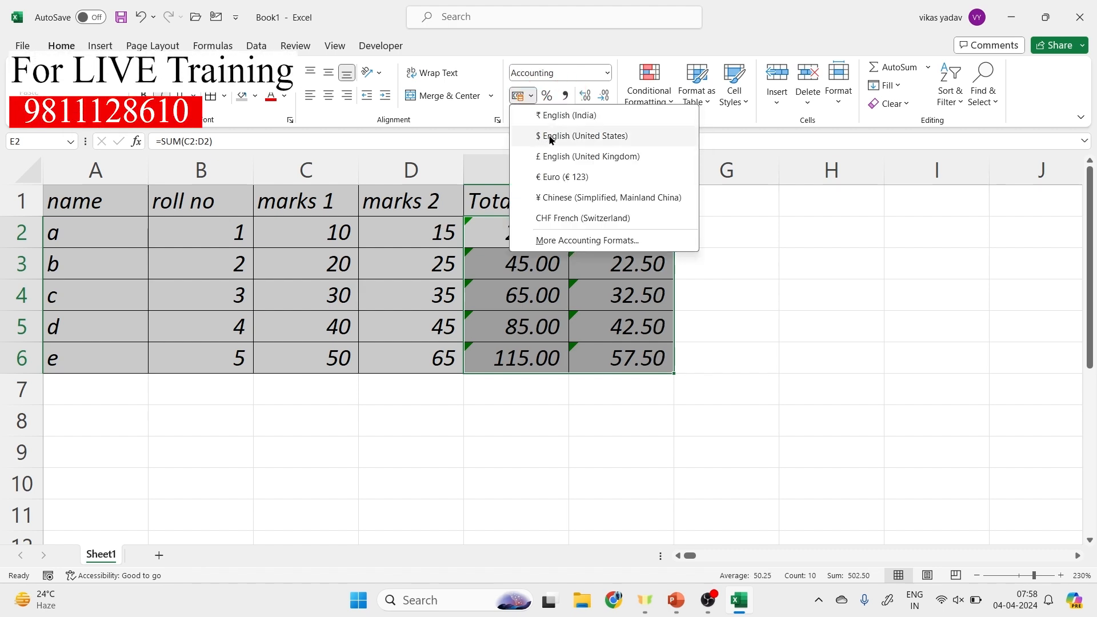
left_click(554, 136)
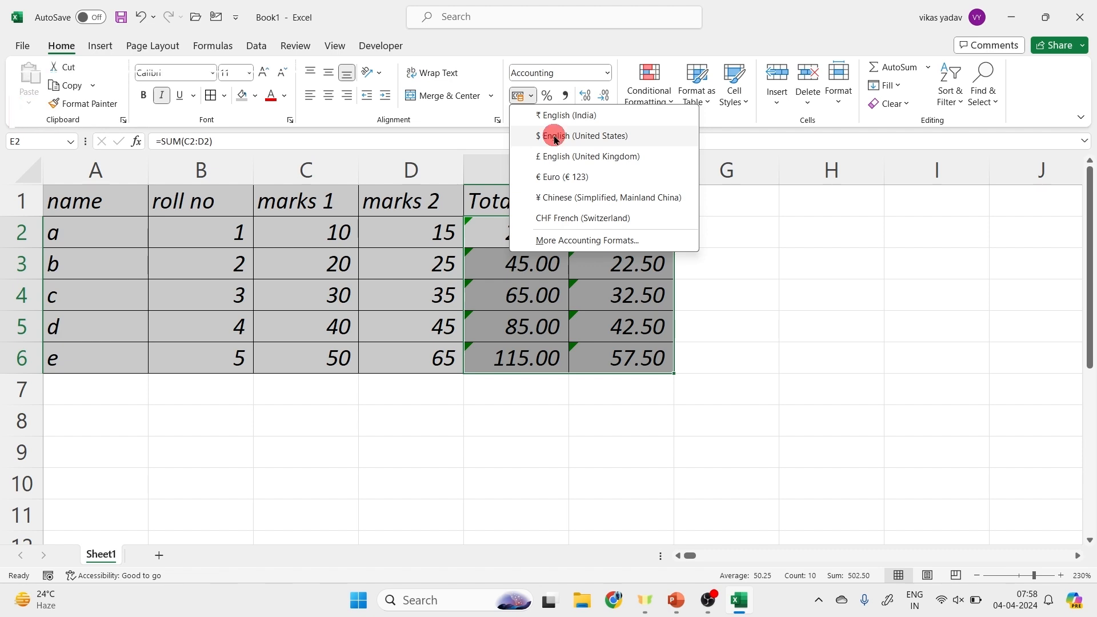
Show the values in E2:F6 as percentages, and set them back to the General number format
left_click(548, 96)
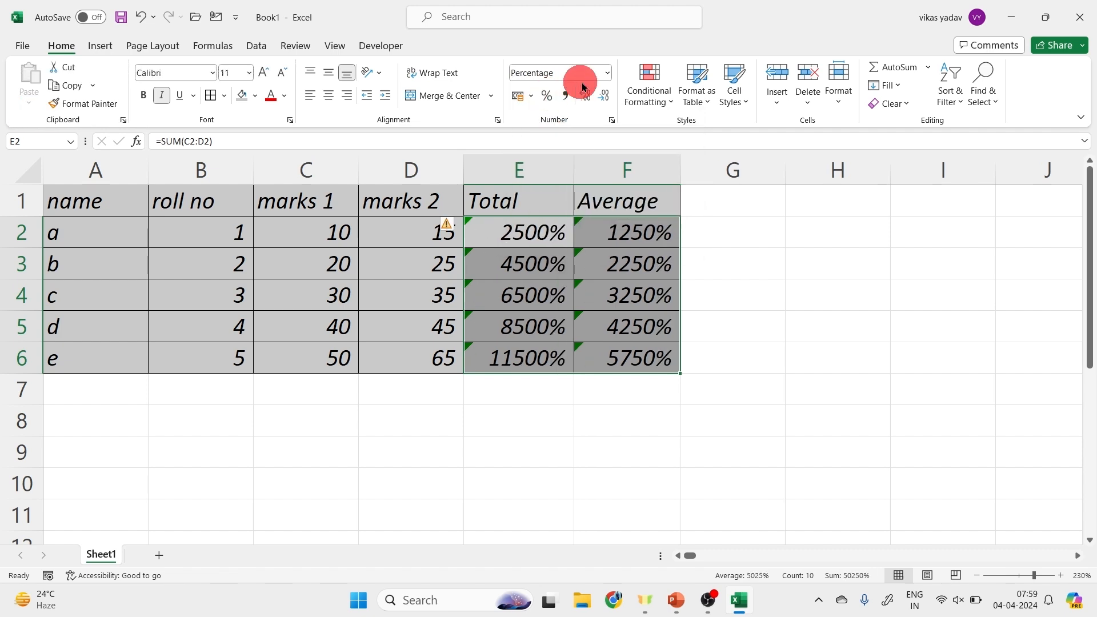
left_click(606, 73)
left_click(592, 100)
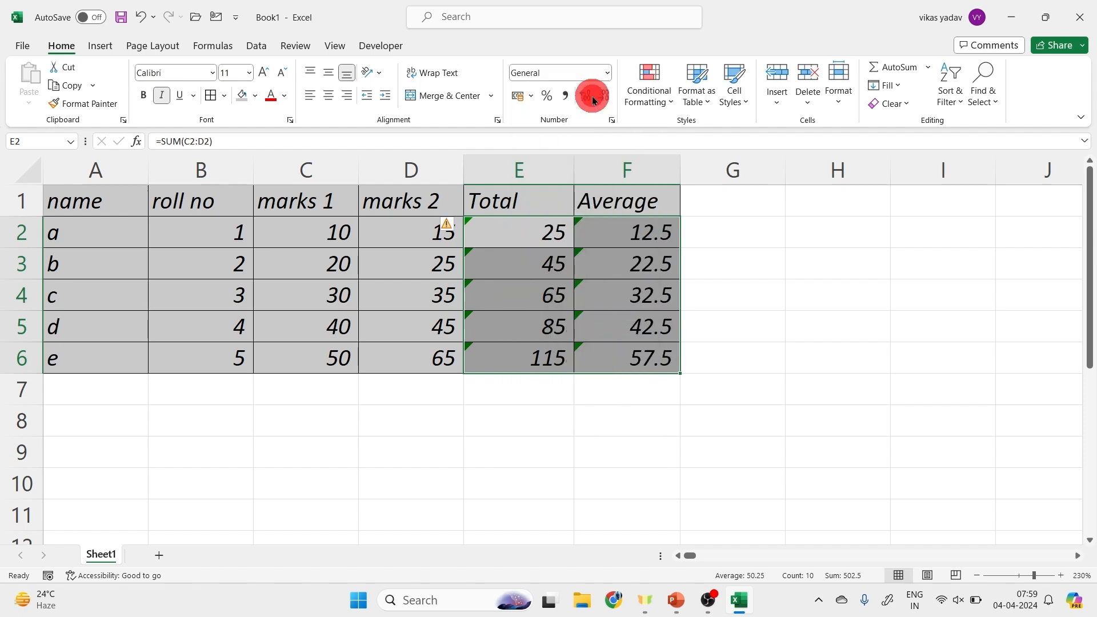
left_click(428, 340)
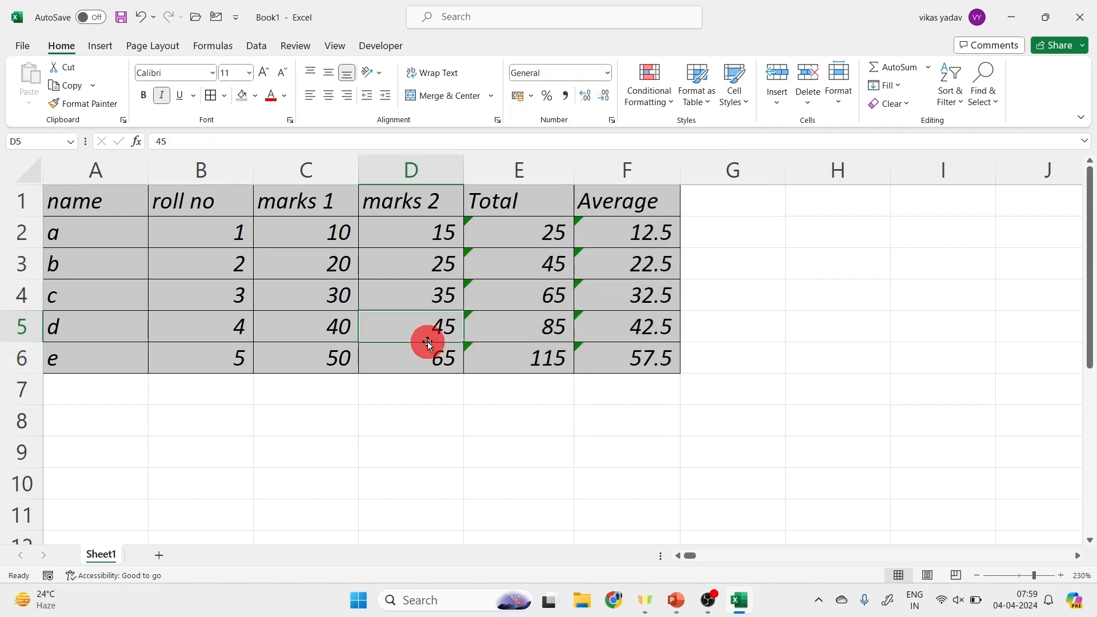